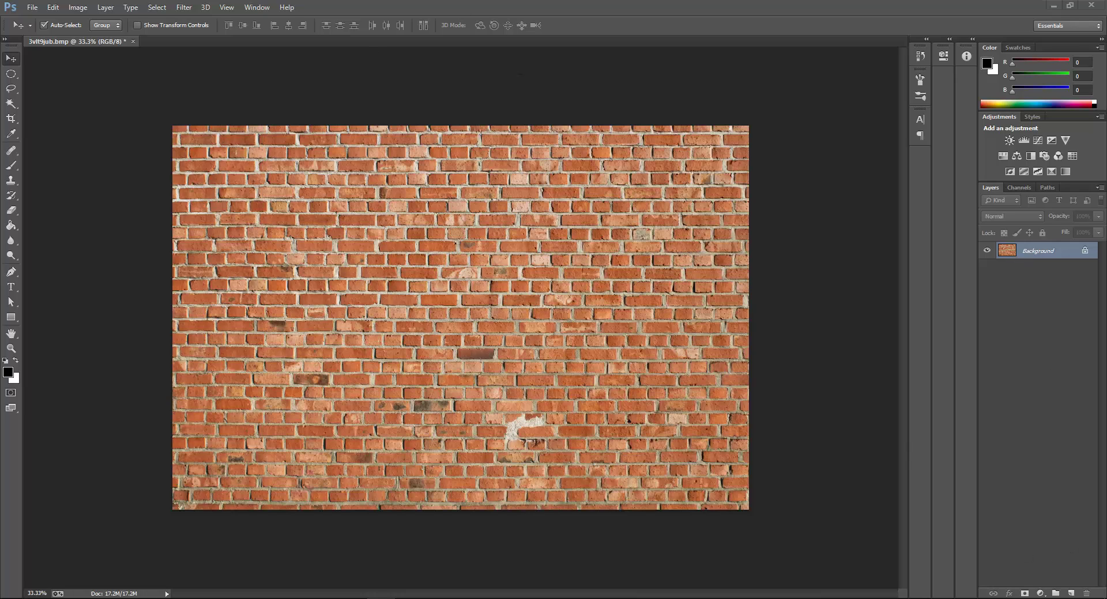
# Step: Add a Curves adjustment layer and darken the brick wall with a highlight point and a midtone point at input 161, output 91
pyautogui.click(1040, 594)
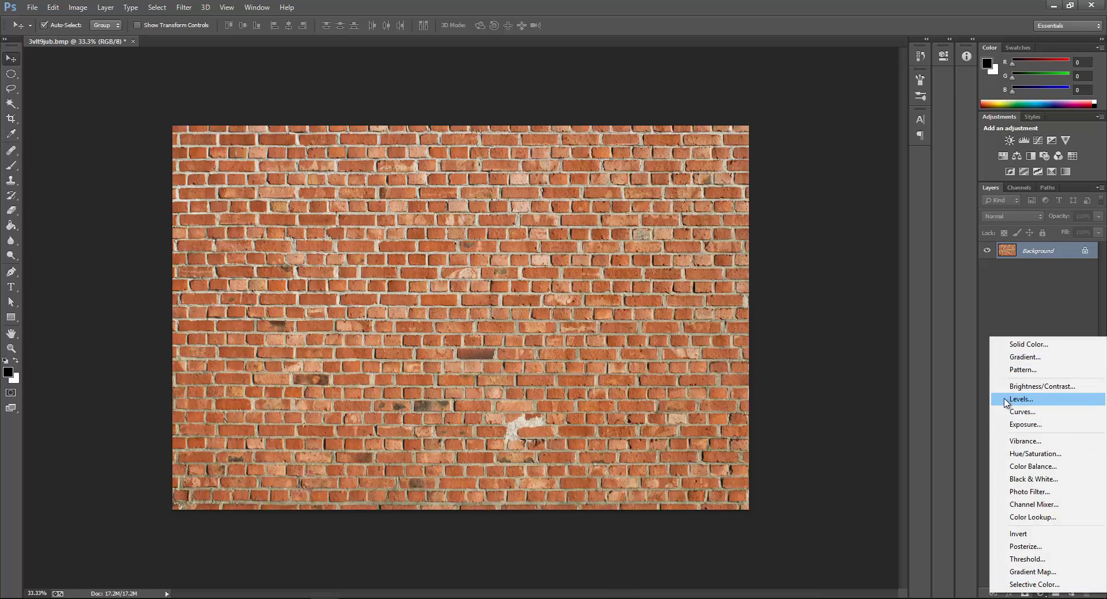
pyautogui.click(1032, 413)
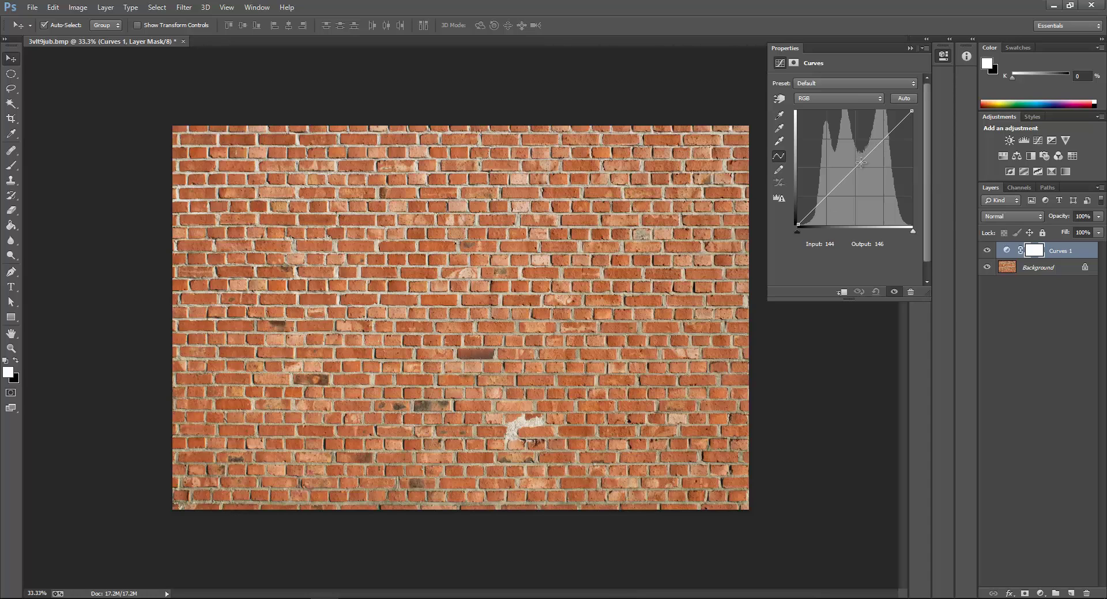
pyautogui.moveTo(854, 168); pyautogui.dragTo(861, 174)
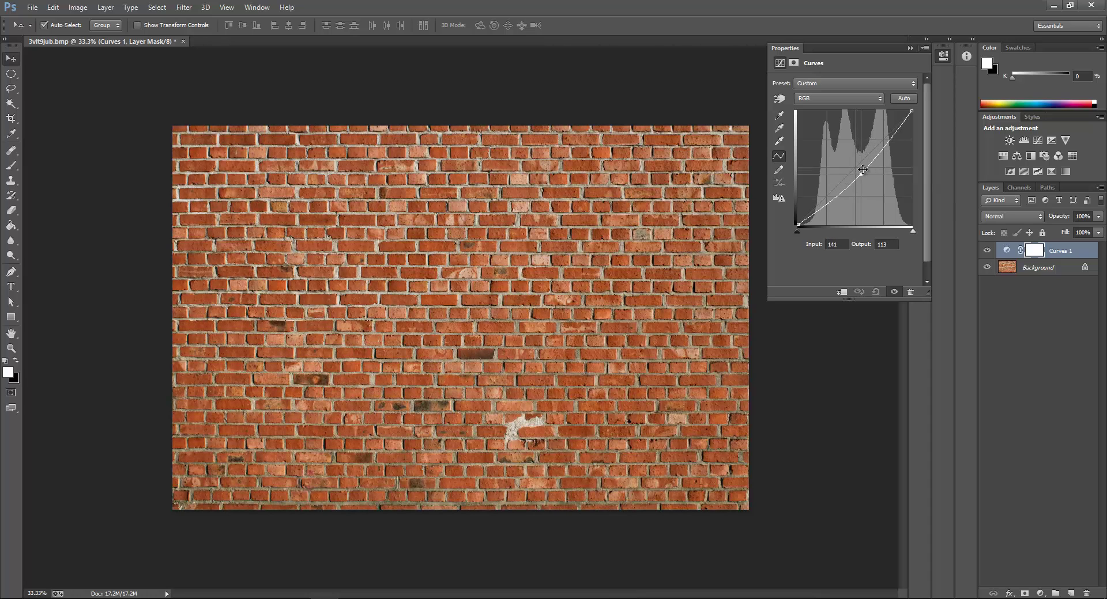
pyautogui.click(893, 136)
pyautogui.moveTo(894, 136); pyautogui.dragTo(898, 139)
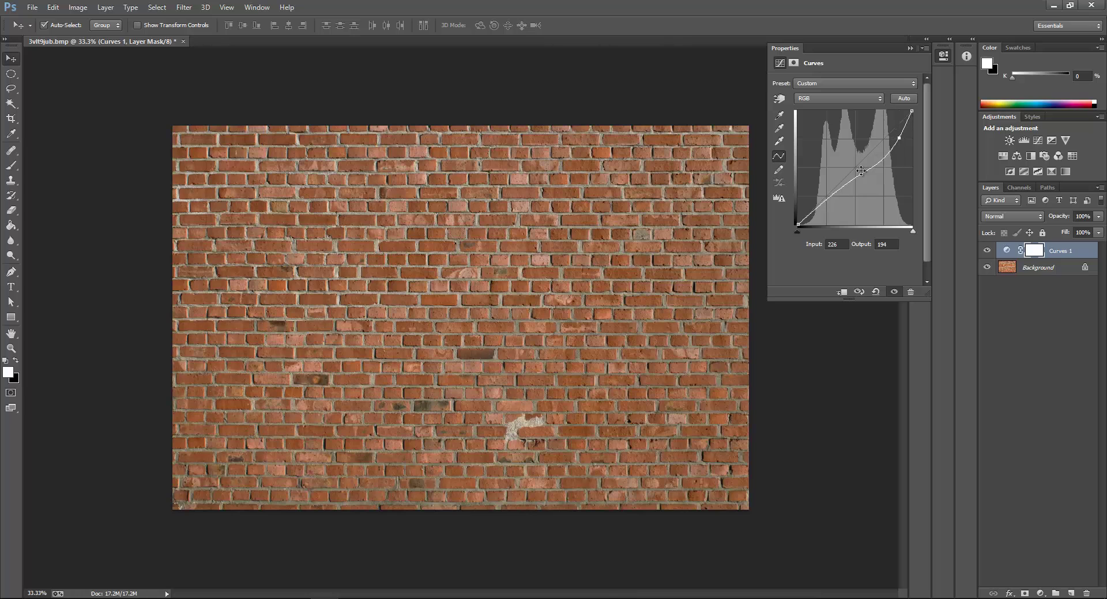
pyautogui.moveTo(862, 176); pyautogui.dragTo(869, 184)
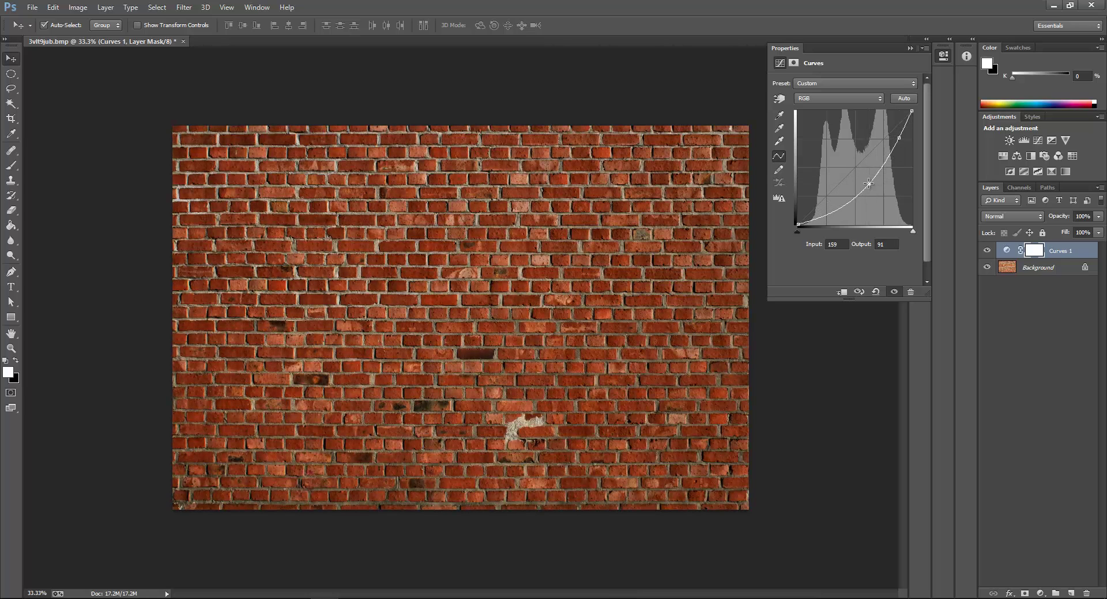
pyautogui.moveTo(868, 184); pyautogui.dragTo(870, 184)
pyautogui.moveTo(898, 138); pyautogui.dragTo(898, 138)
pyautogui.moveTo(870, 184); pyautogui.dragTo(870, 183)
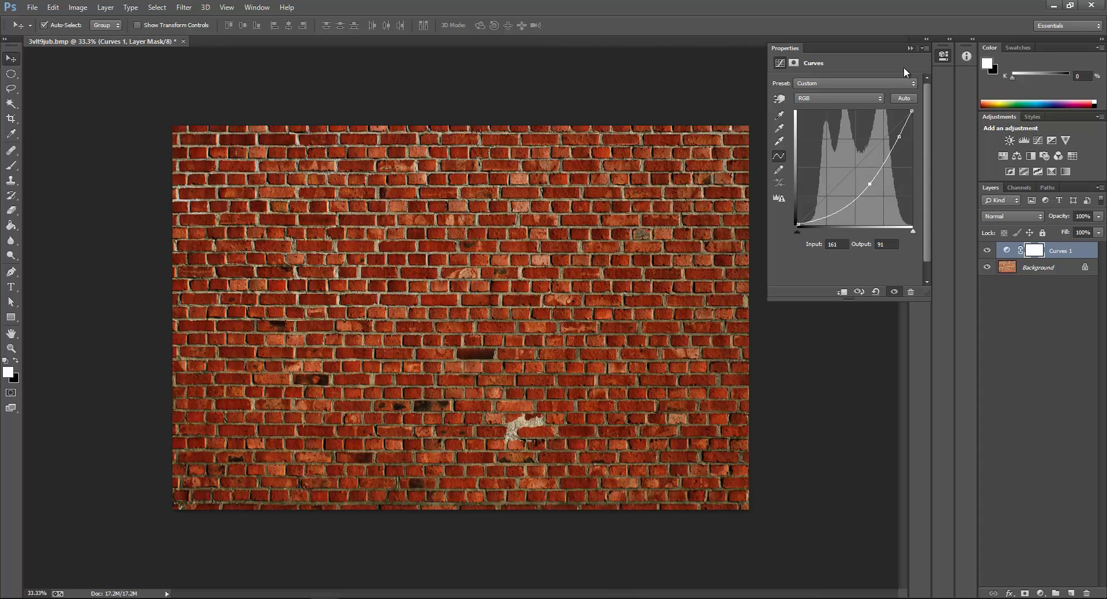
pyautogui.click(910, 48)
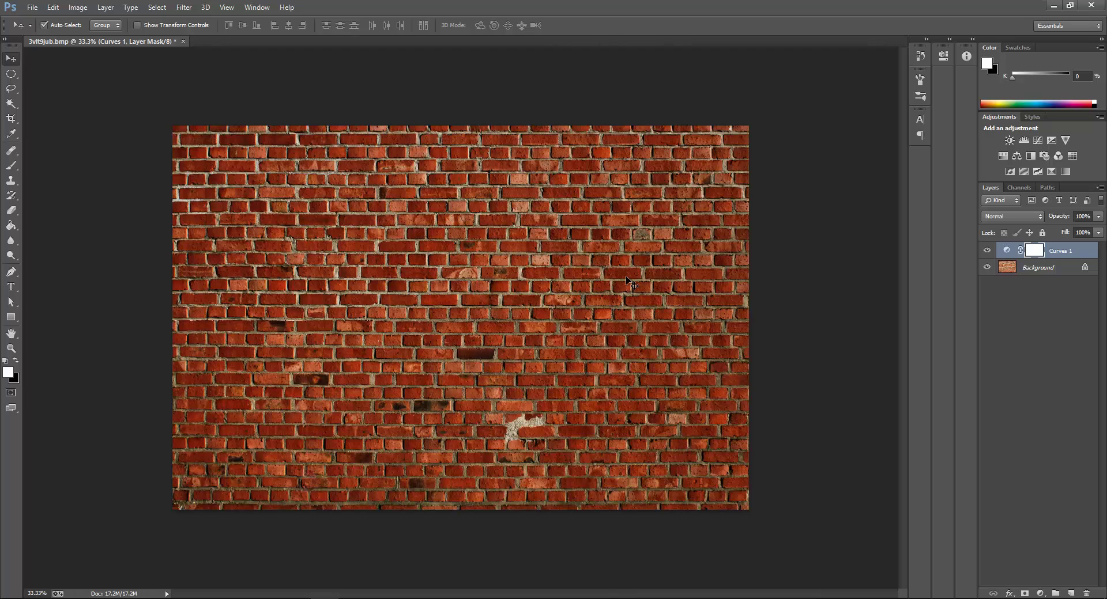
# Step: Add a Black & White adjustment layer above the curves and set its Reds value to 29
pyautogui.click(1041, 593)
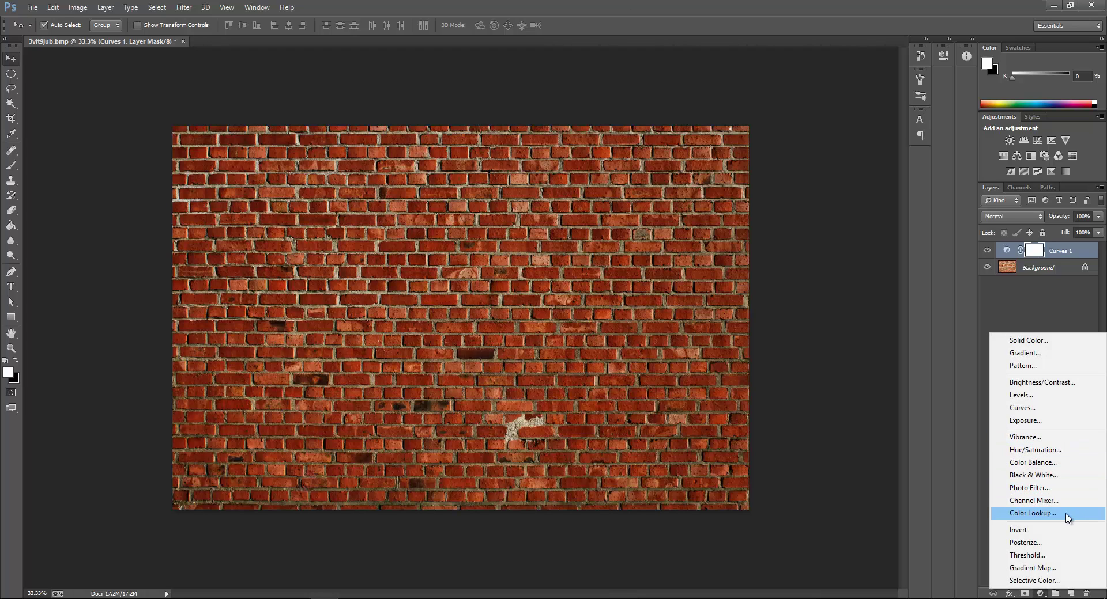
pyautogui.click(1034, 475)
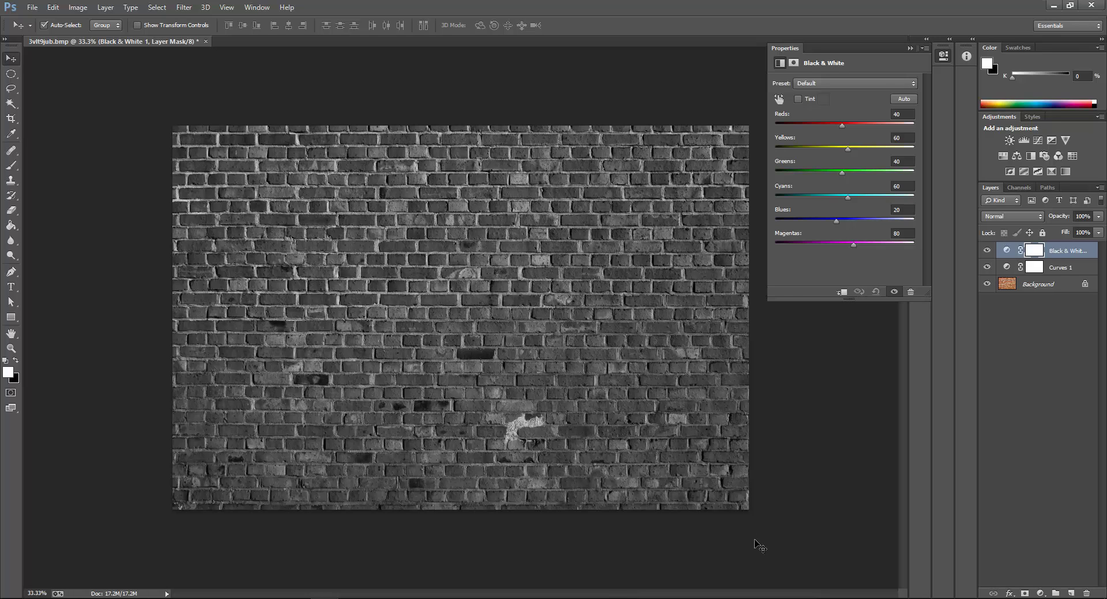
pyautogui.moveTo(838, 126); pyautogui.dragTo(835, 124)
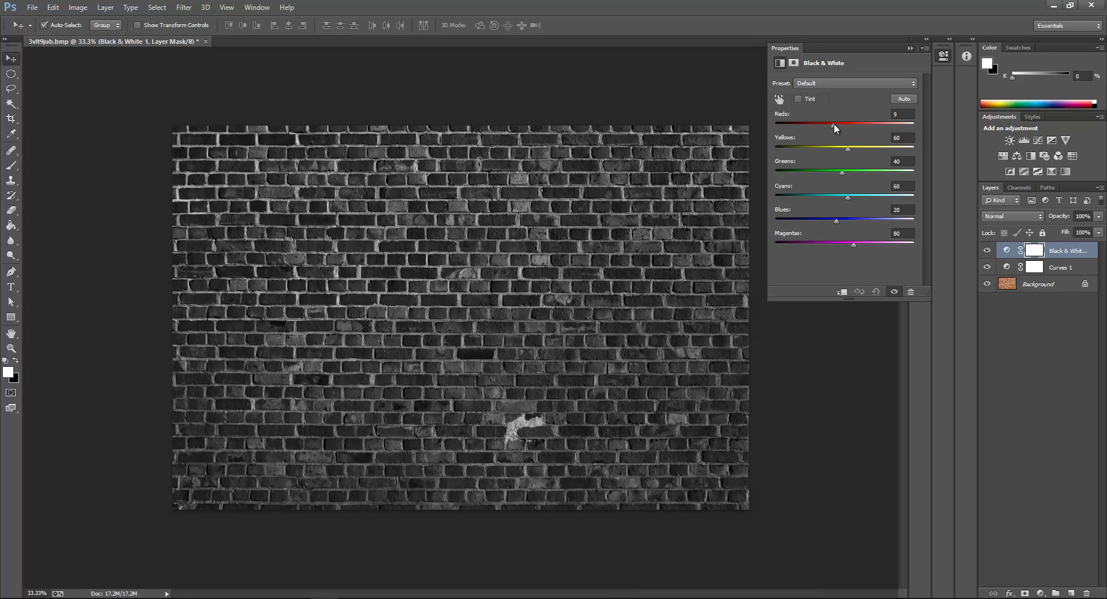
pyautogui.moveTo(835, 125); pyautogui.dragTo(834, 124)
pyautogui.moveTo(835, 126); pyautogui.dragTo(839, 126)
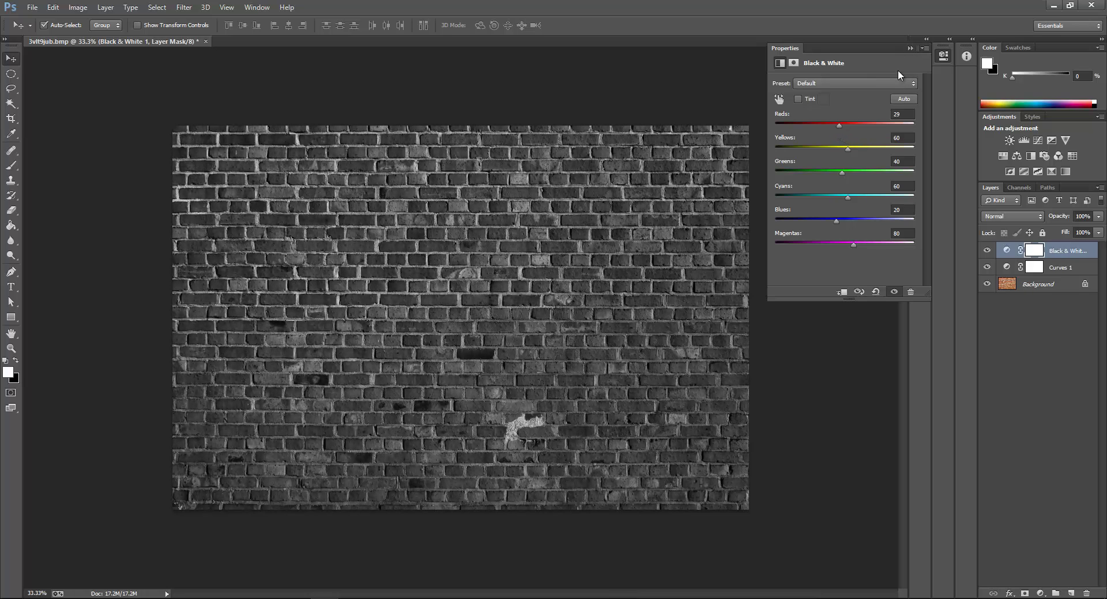
pyautogui.click(909, 49)
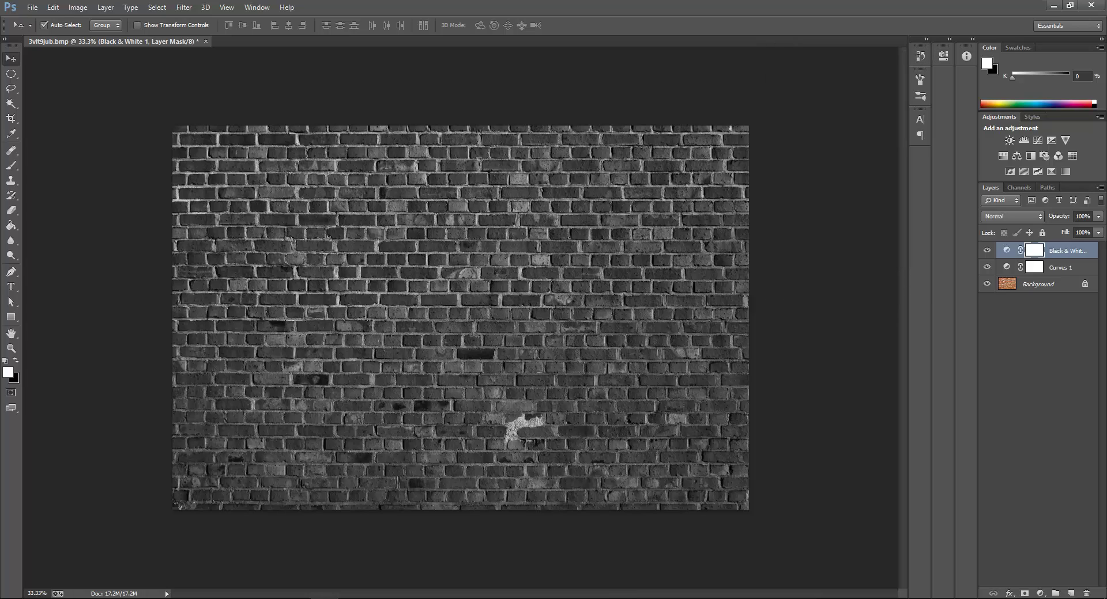
# Step: Add a black (000000) Solid Color fill layer over the wall and set its opacity to 50%
pyautogui.click(1040, 594)
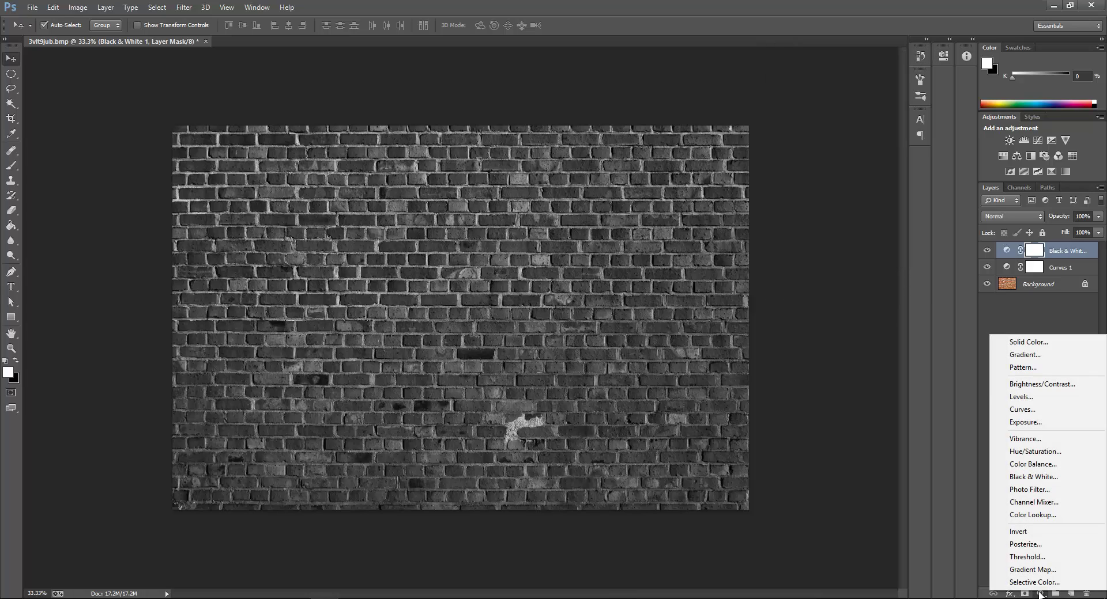
pyautogui.click(1053, 344)
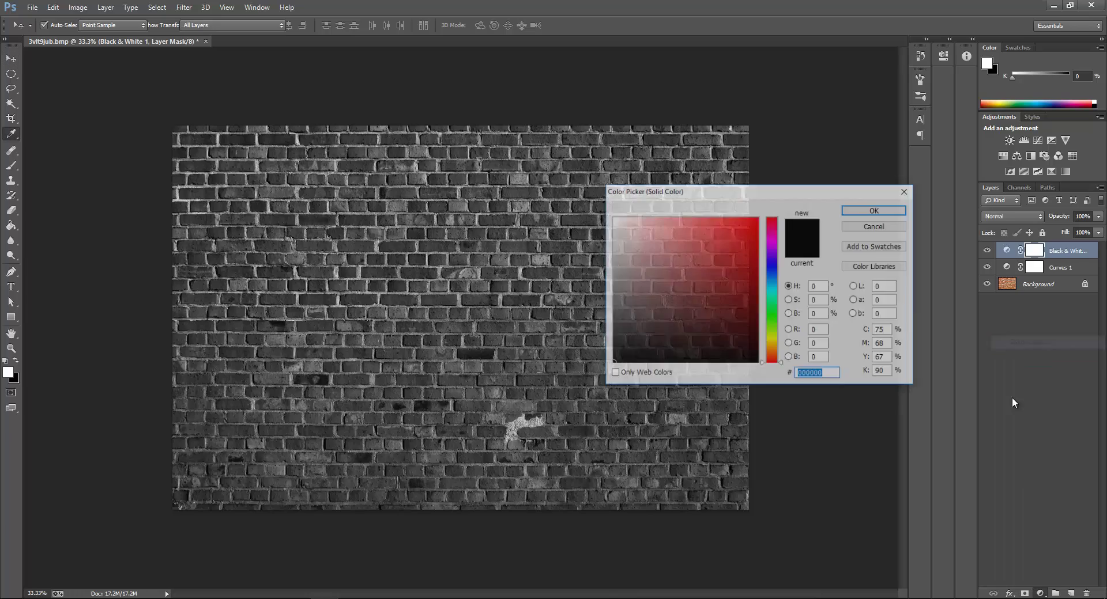
pyautogui.moveTo(615, 363); pyautogui.dragTo(568, 423)
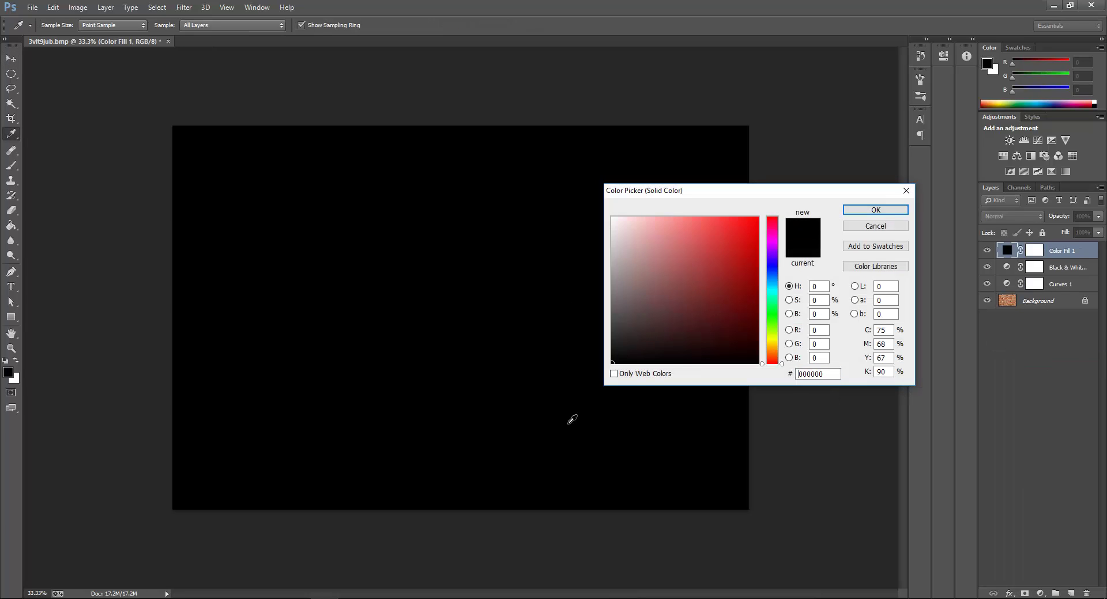
pyautogui.click(875, 210)
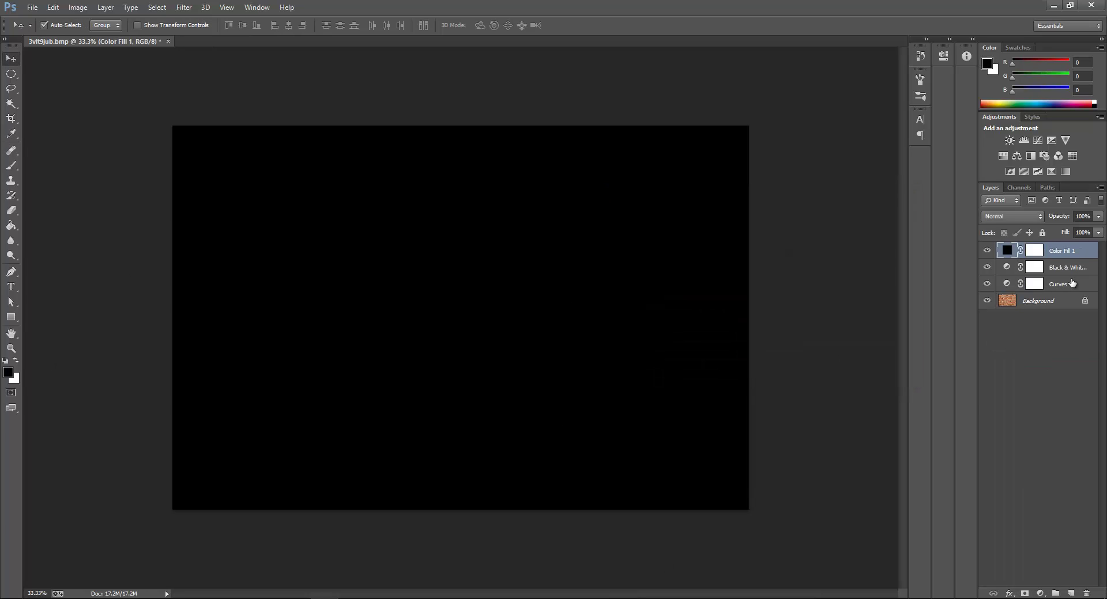
pyautogui.click(1083, 217)
pyautogui.write('50')
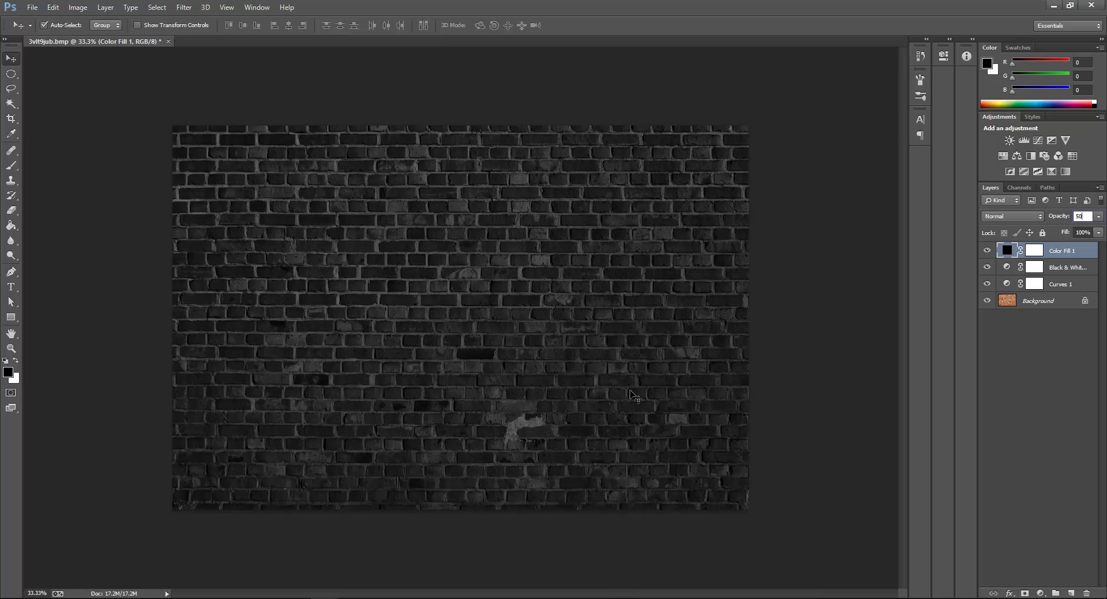
pyautogui.click(798, 339)
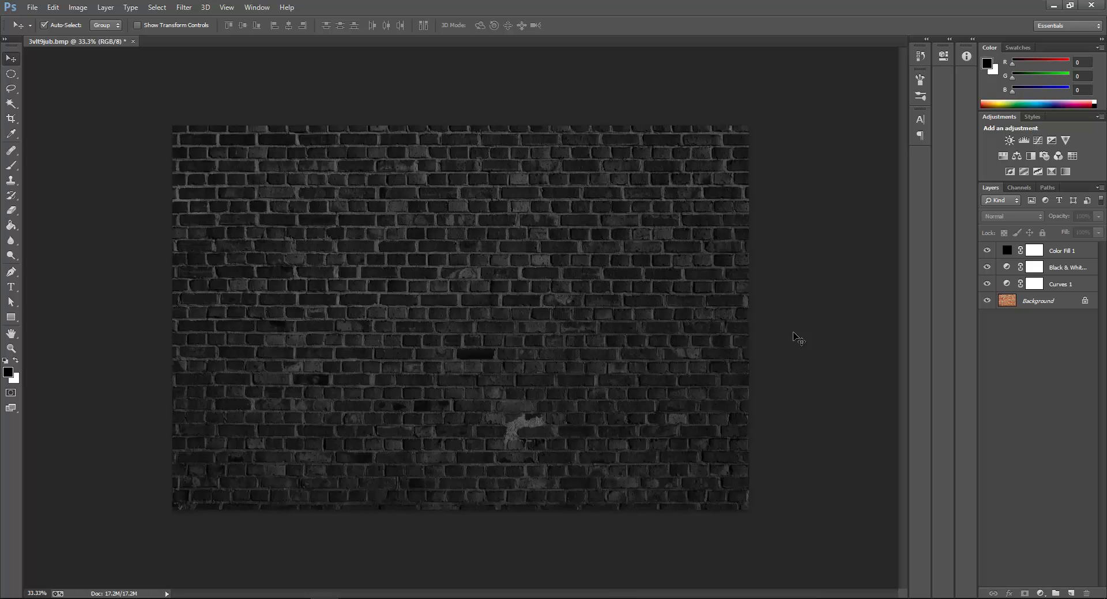
pyautogui.click(1039, 593)
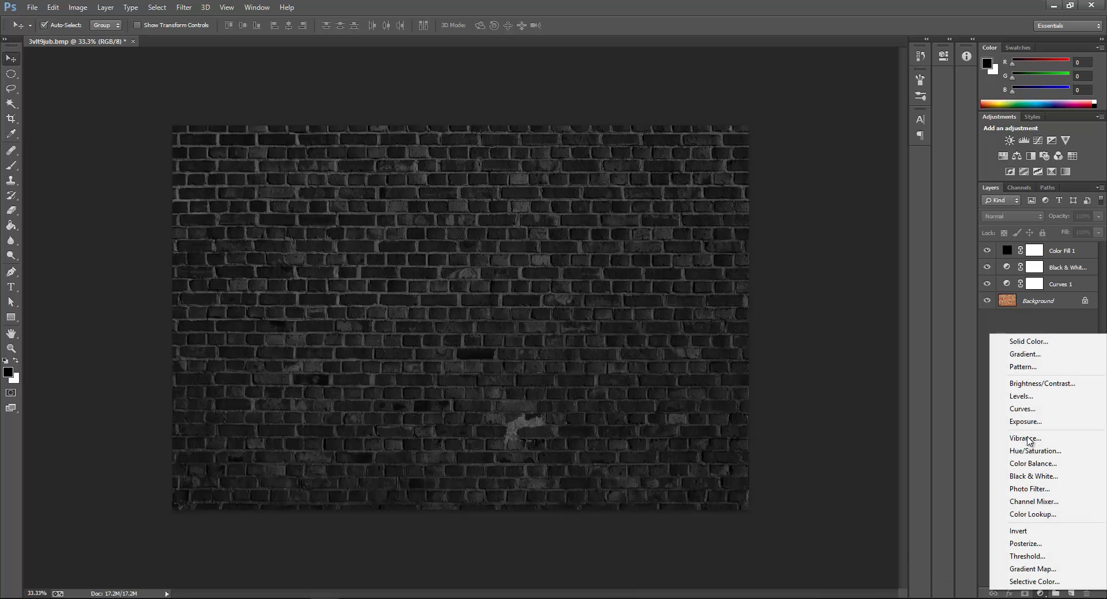
pyautogui.click(1023, 353)
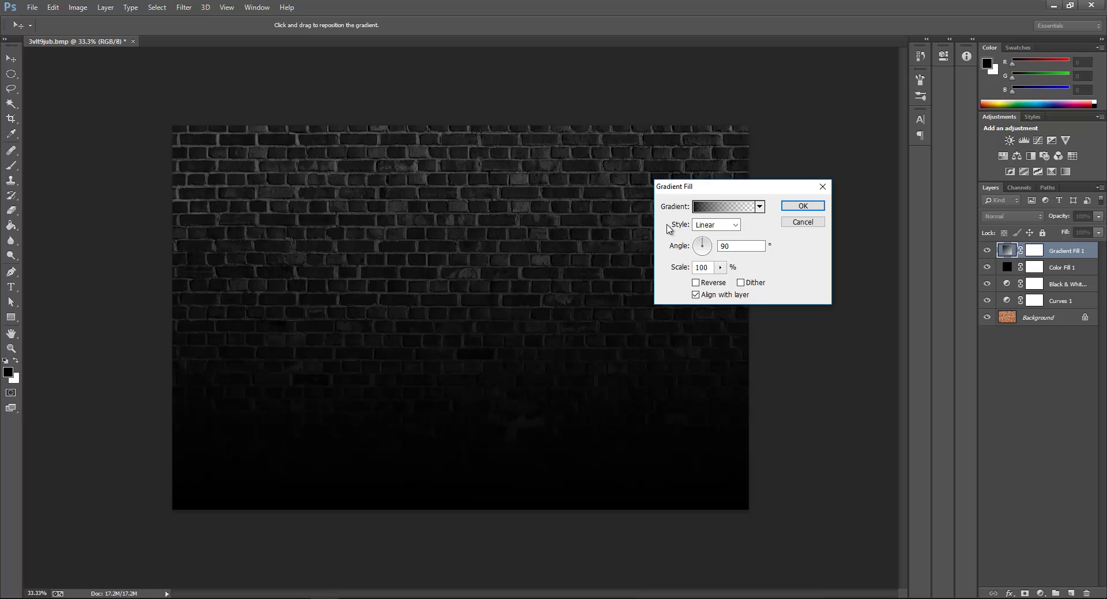
pyautogui.click(807, 224)
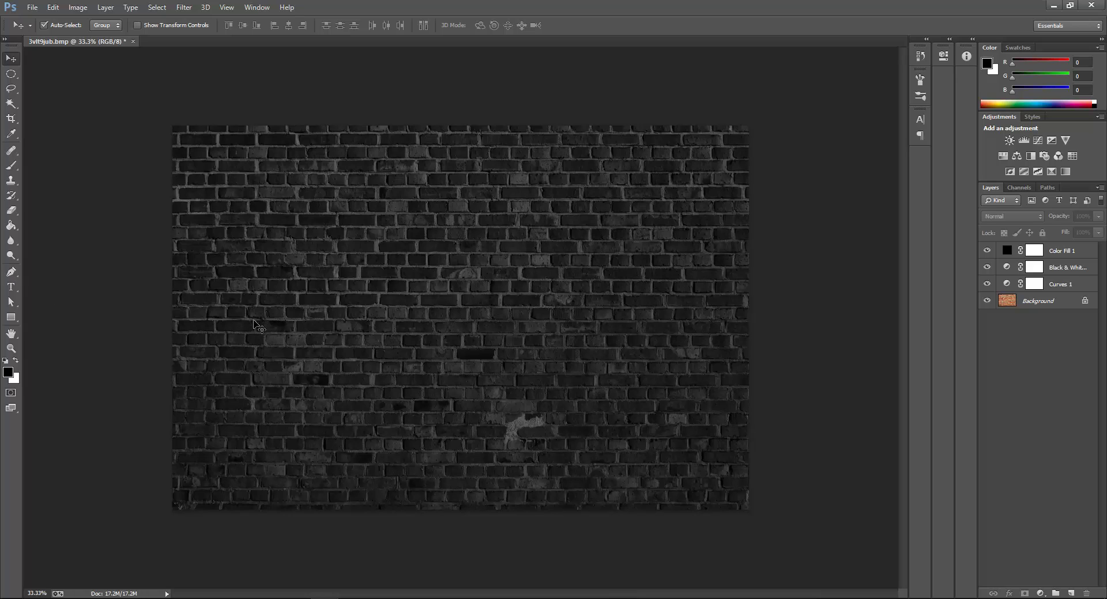
# Step: Swap the foreground and background colours back and forth, ending with black as foreground, and return to the Move tool
pyautogui.press('s')
pyautogui.press('x')
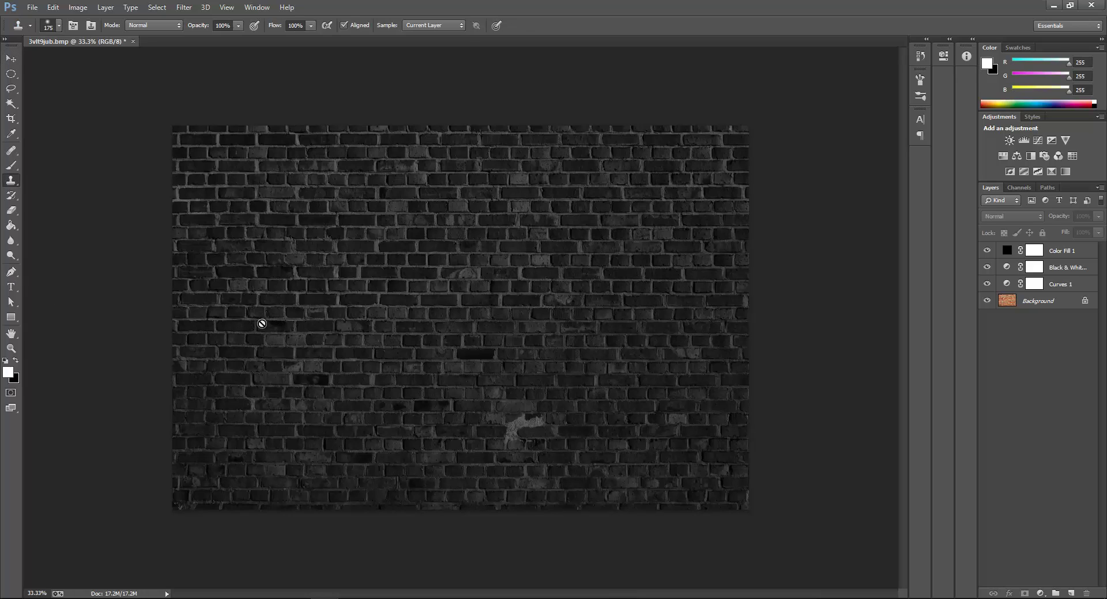
pyautogui.press('x')
pyautogui.press('x')
pyautogui.press('x')
pyautogui.press('x')
pyautogui.press('x')
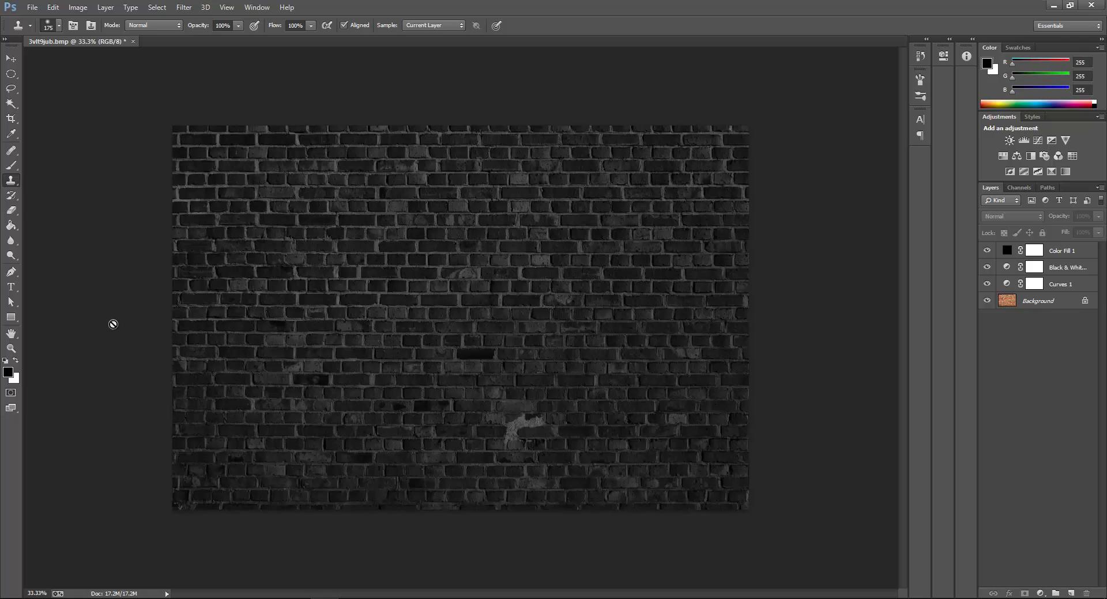
pyautogui.press('x')
pyautogui.press('x')
pyautogui.press('x')
pyautogui.press('x')
pyautogui.click(11, 58)
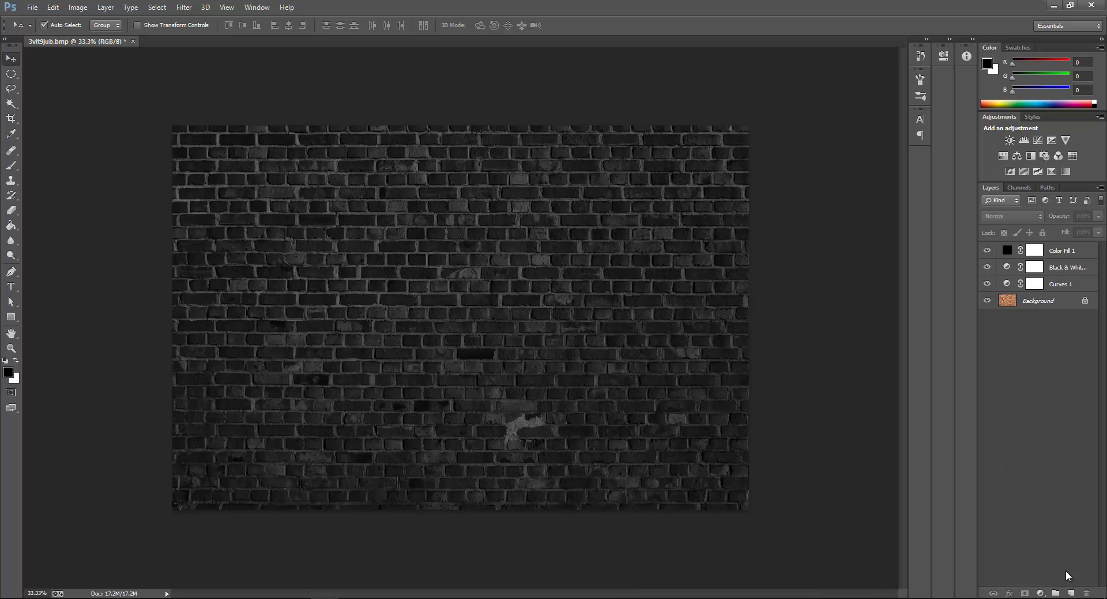
# Step: Add a Gradient Fill layer using Foreground to Transparent, with the style set to Radial and the gradient reversed
pyautogui.click(1046, 596)
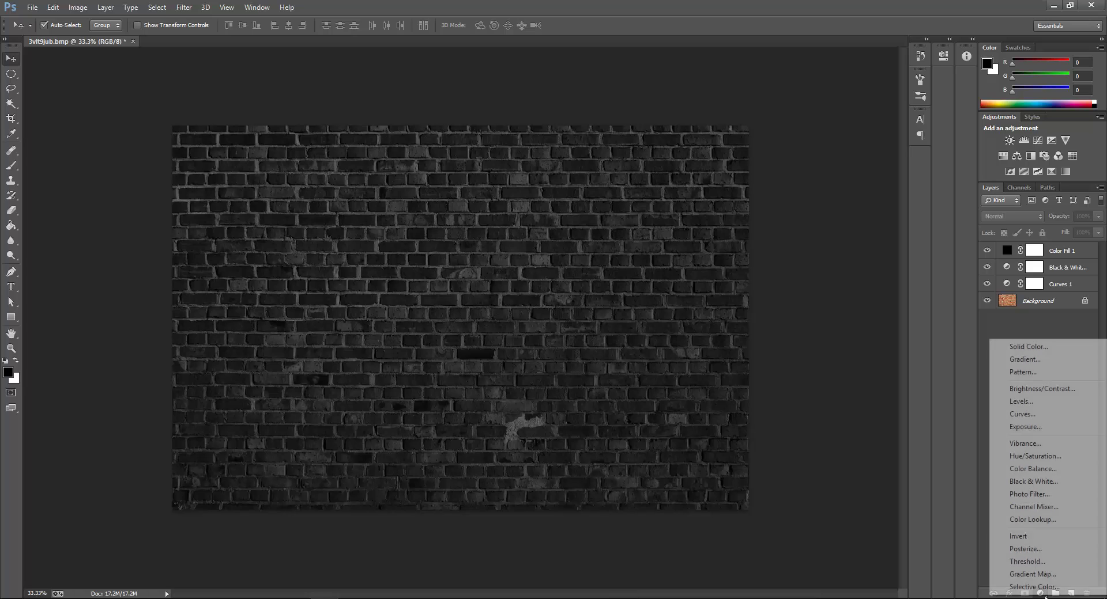
pyautogui.click(1032, 361)
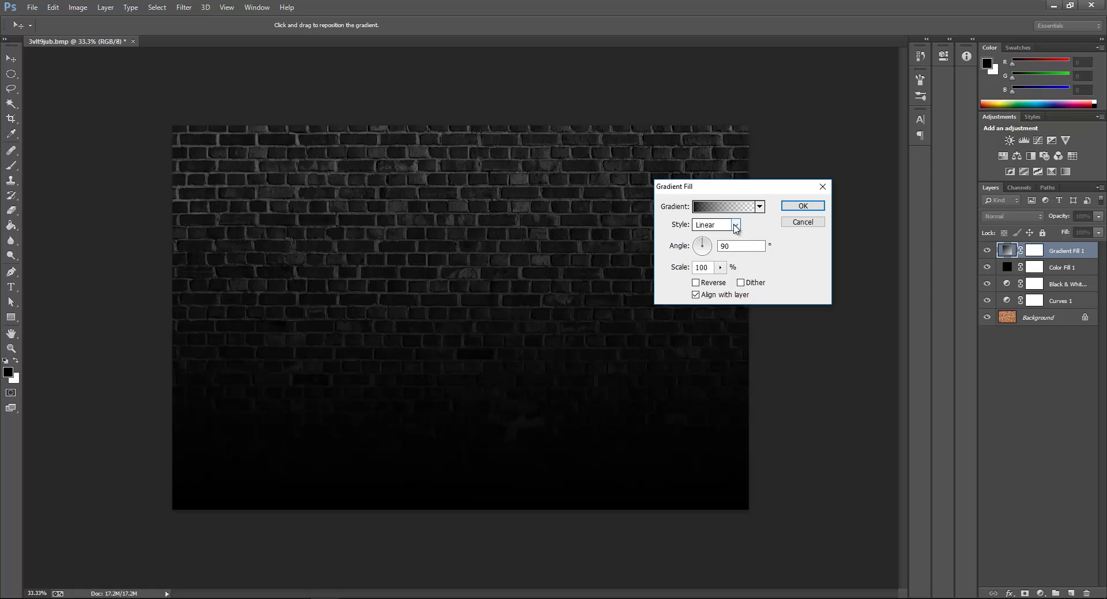
pyautogui.click(732, 225)
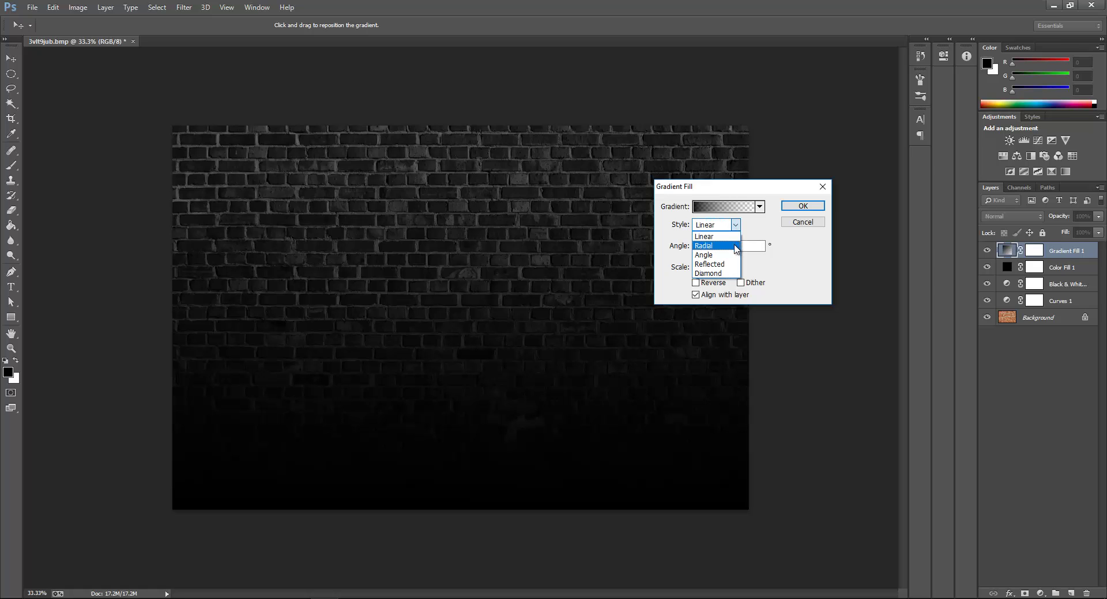
pyautogui.click(736, 247)
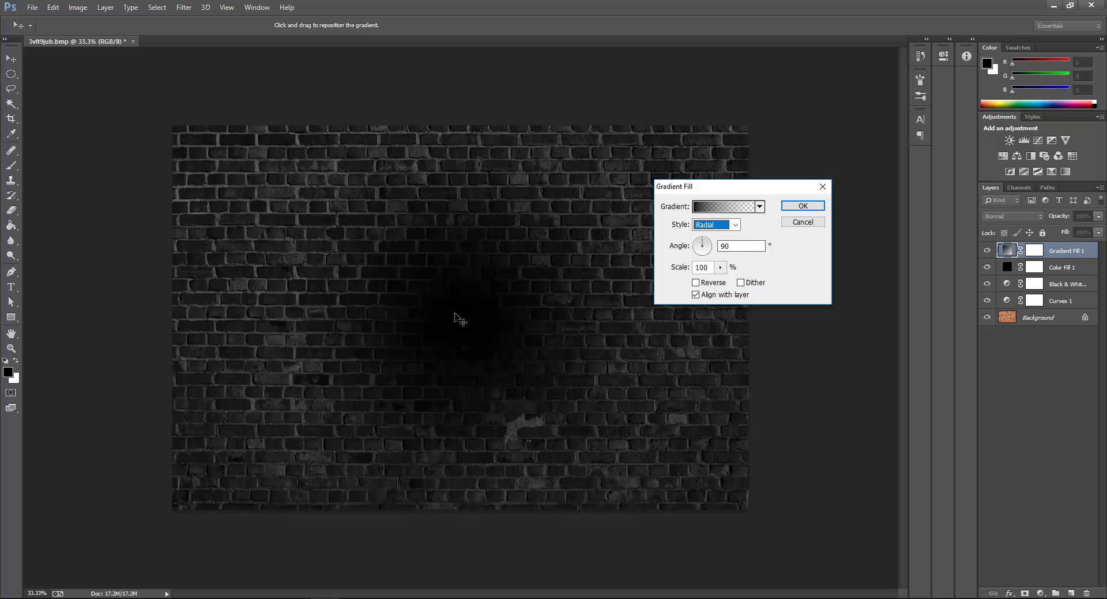
pyautogui.moveTo(454, 314); pyautogui.dragTo(451, 317)
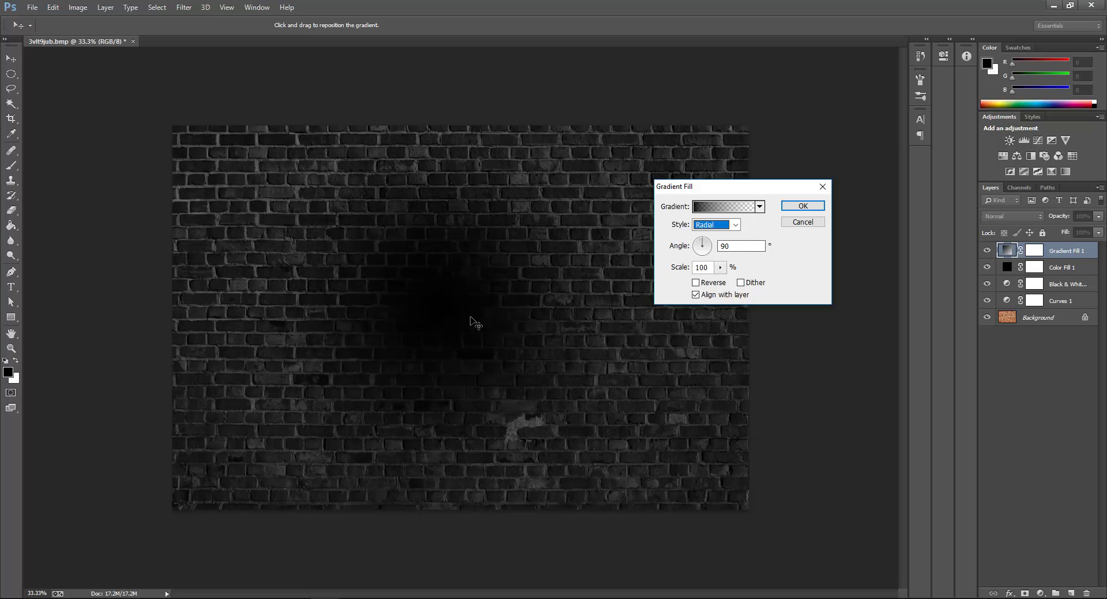
pyautogui.click(759, 206)
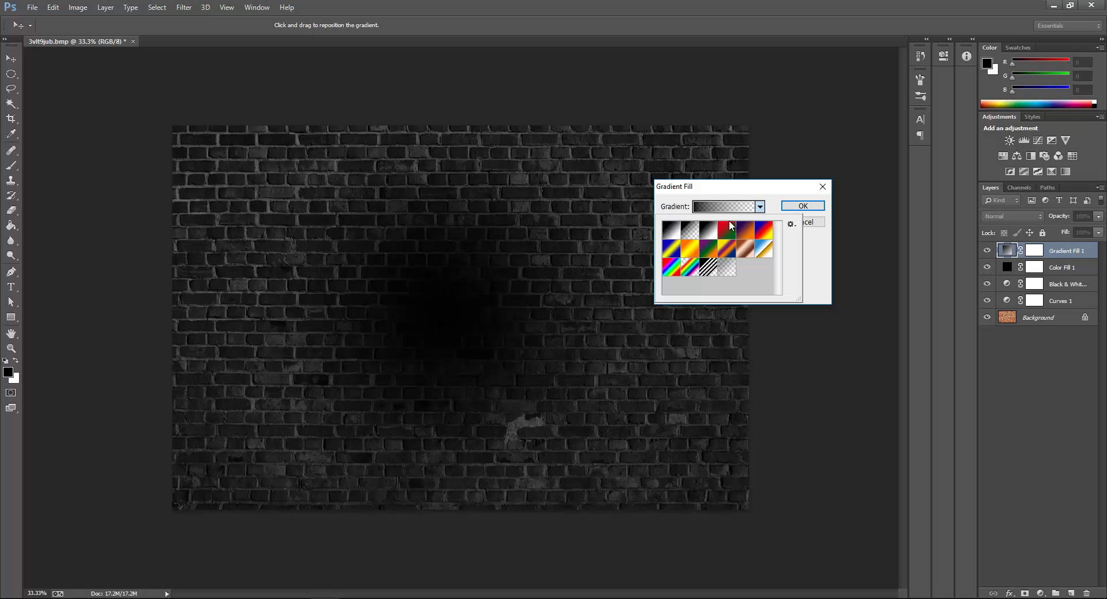
pyautogui.click(755, 205)
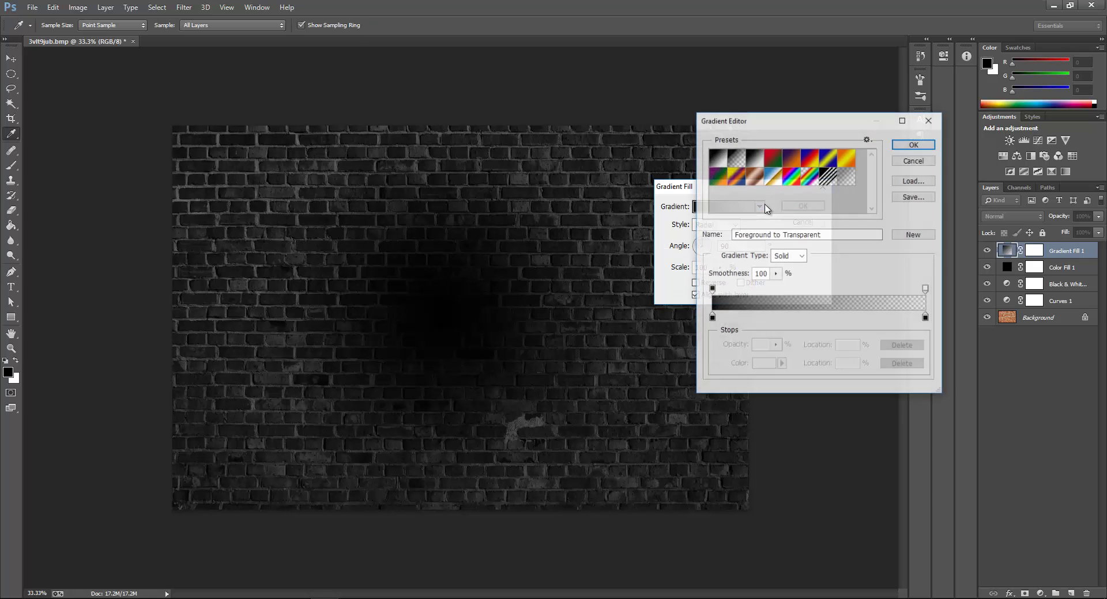
pyautogui.click(908, 148)
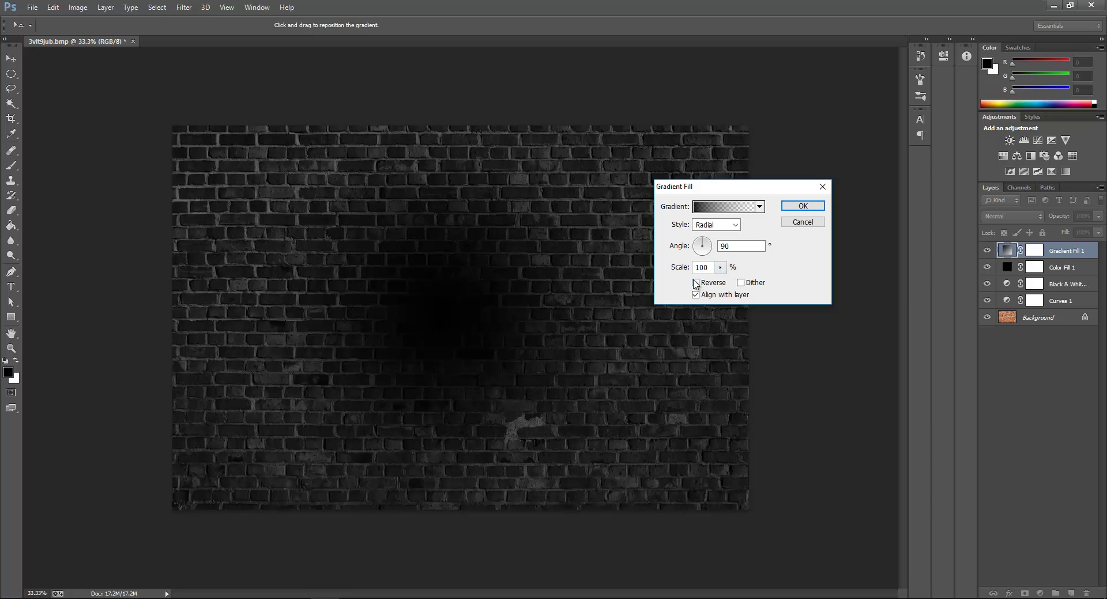
pyautogui.click(696, 283)
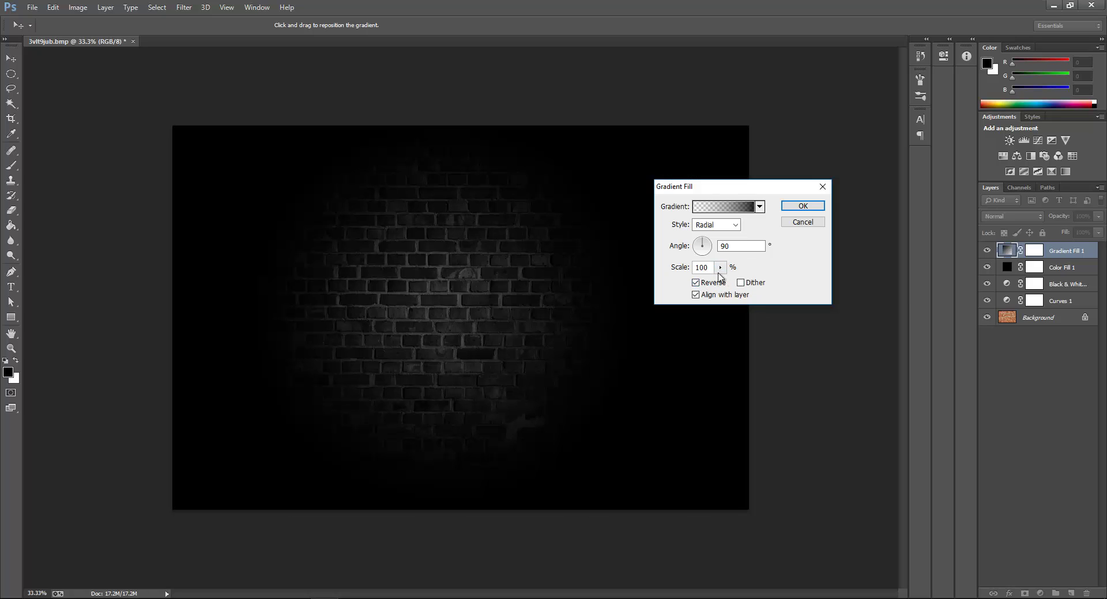
# Step: Set the radial gradient fill's angle to 12° and scale to 149%, and apply it
pyautogui.moveTo(449, 317); pyautogui.dragTo(459, 321)
pyautogui.click(720, 268)
pyautogui.click(740, 246)
pyautogui.doubleClick(731, 248)
pyautogui.write('12')
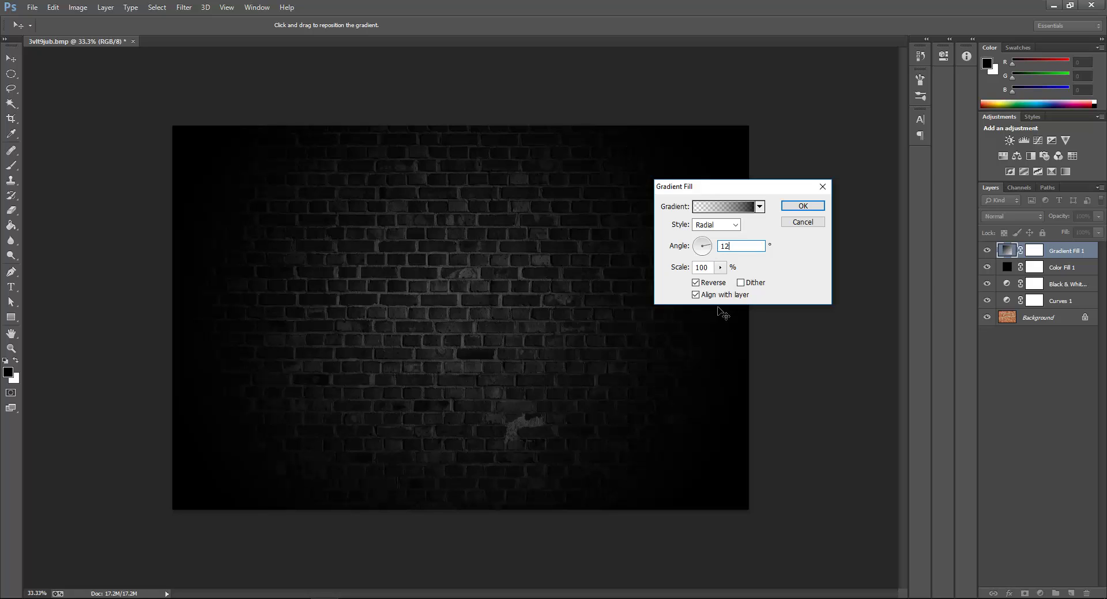
pyautogui.click(720, 268)
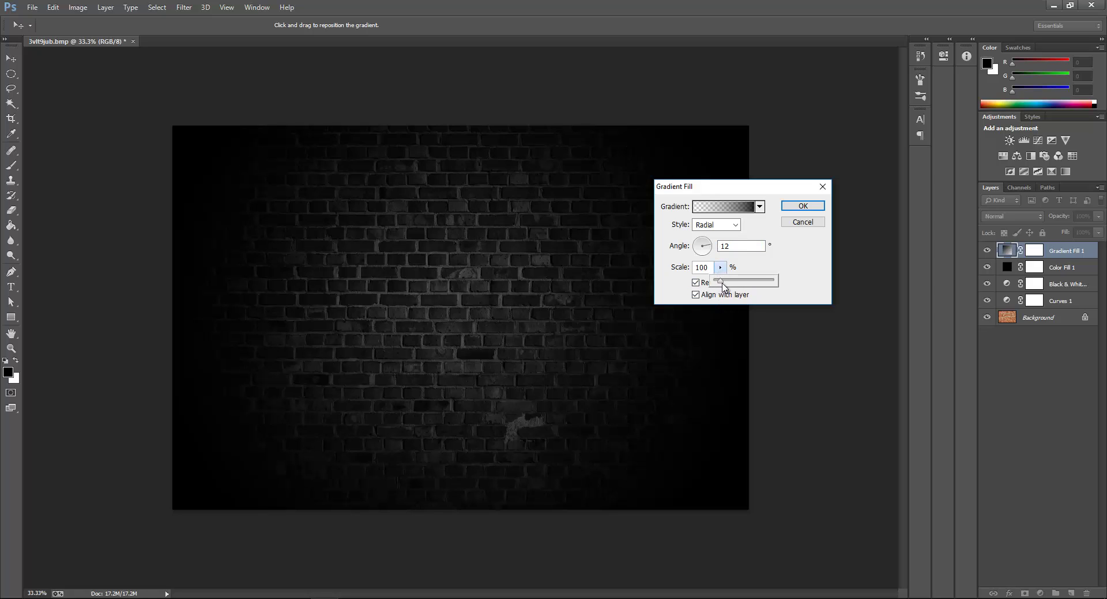
pyautogui.moveTo(724, 286)
pyautogui.mouseDown()
pyautogui.moveTo(737, 285)
pyautogui.moveTo(725, 284)
pyautogui.mouseUp()
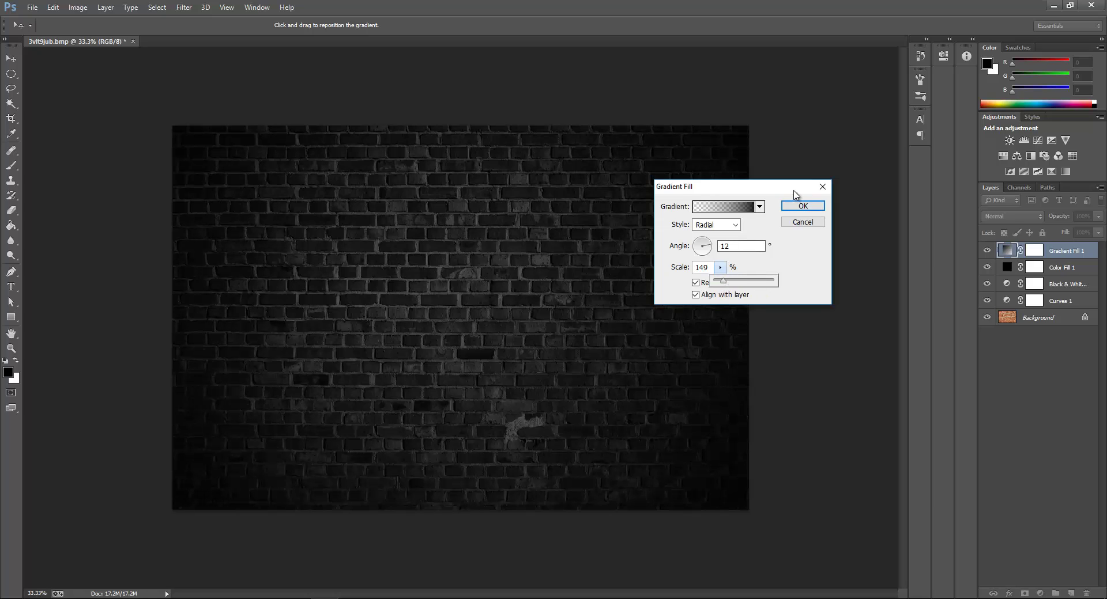
pyautogui.click(793, 209)
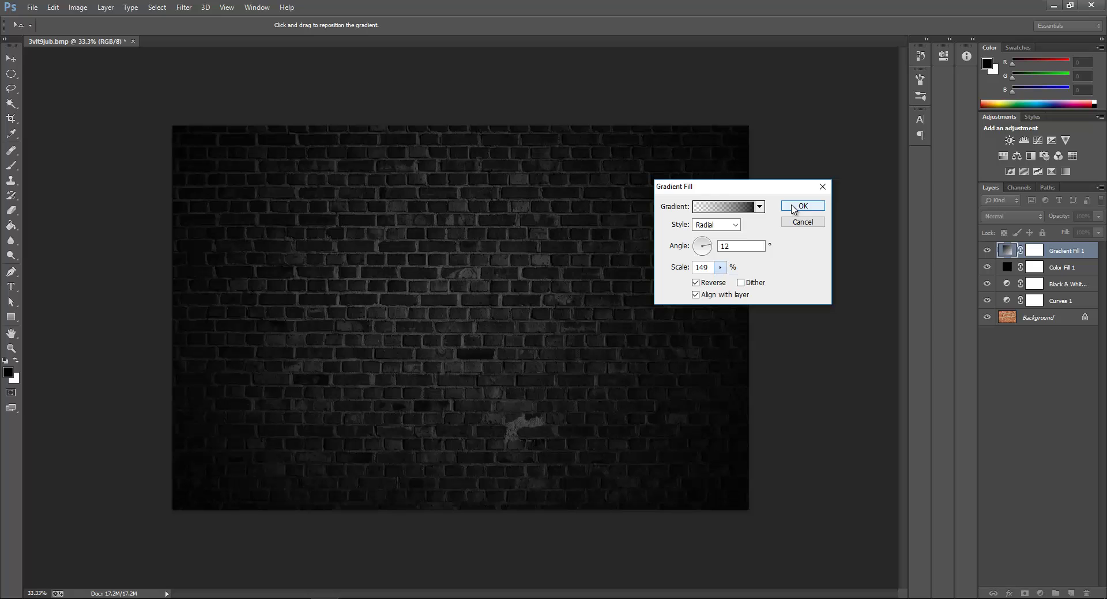
pyautogui.click(793, 210)
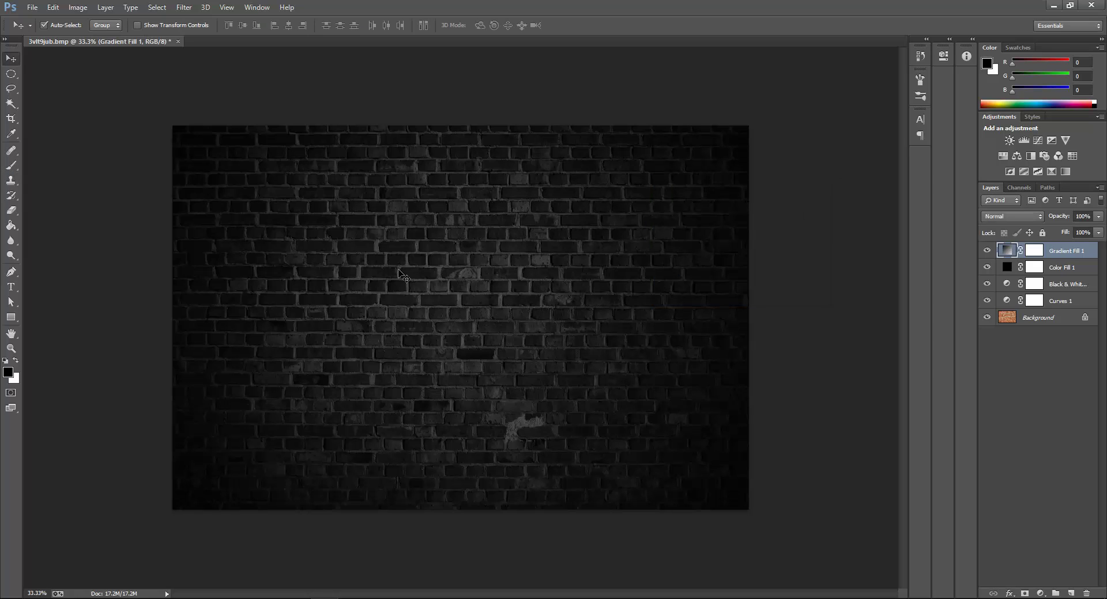
# Step: Add the text "Learn" in Niagara Engraved near the middle of the wall, coloured muted red (b75f5f)
pyautogui.press('t')
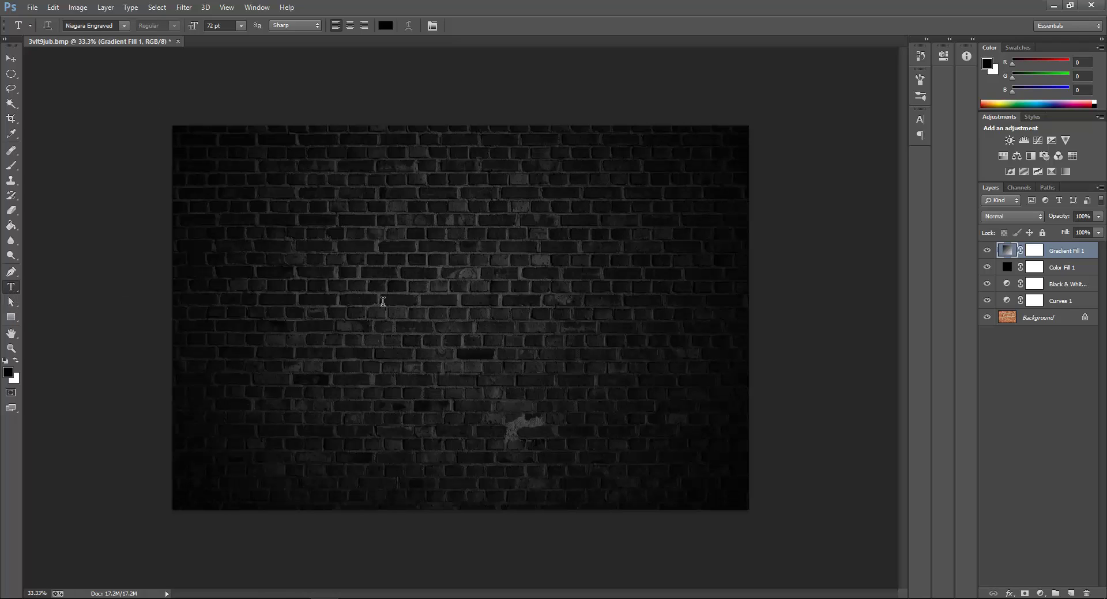
pyautogui.click(368, 291)
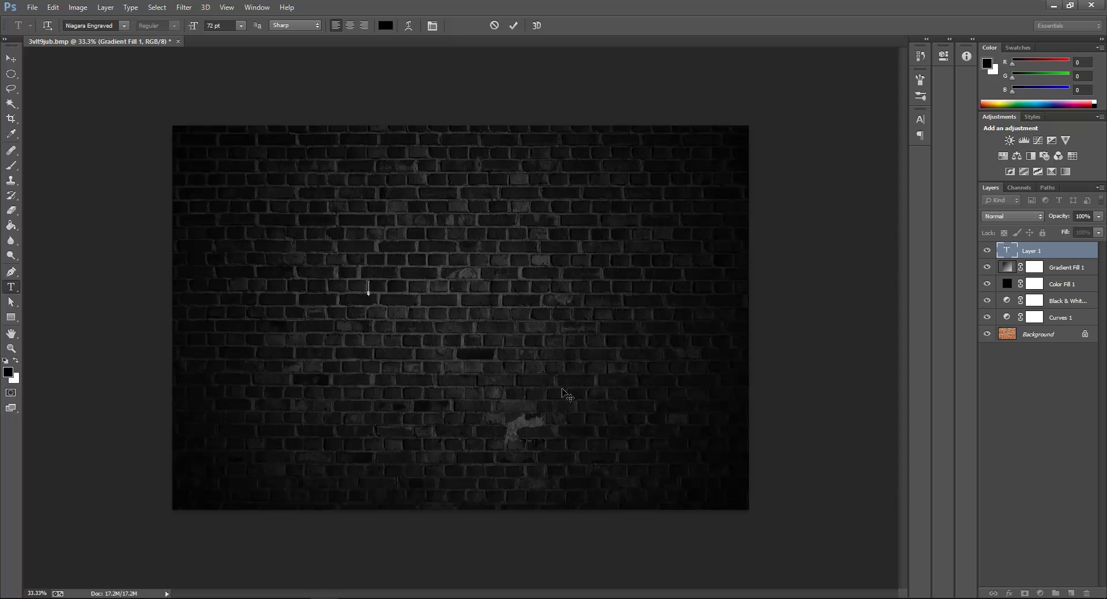
pyautogui.click(387, 26)
pyautogui.click(681, 259)
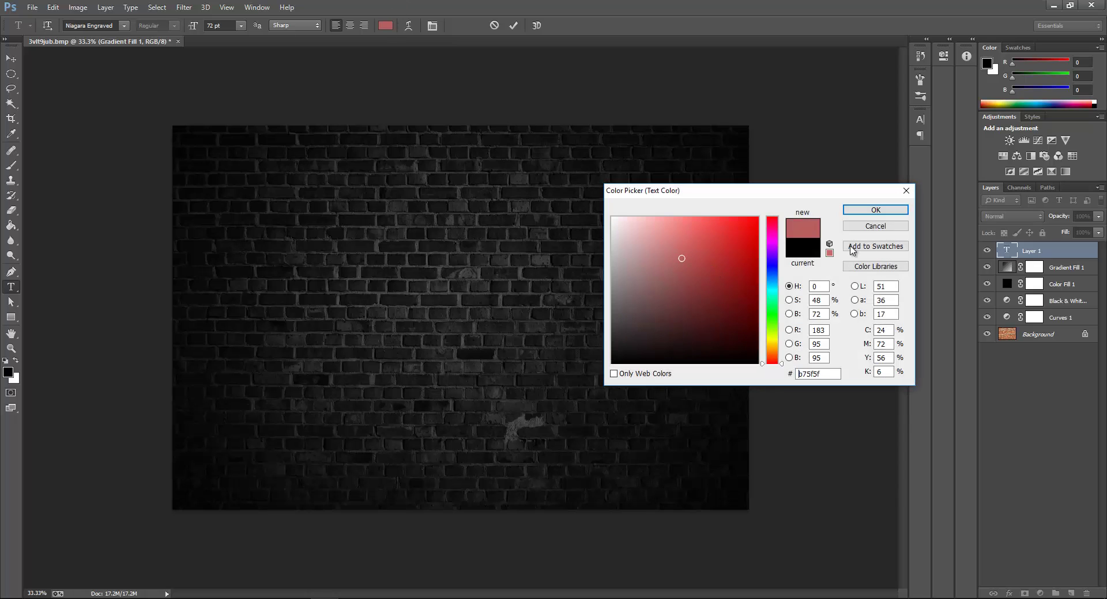
pyautogui.click(873, 211)
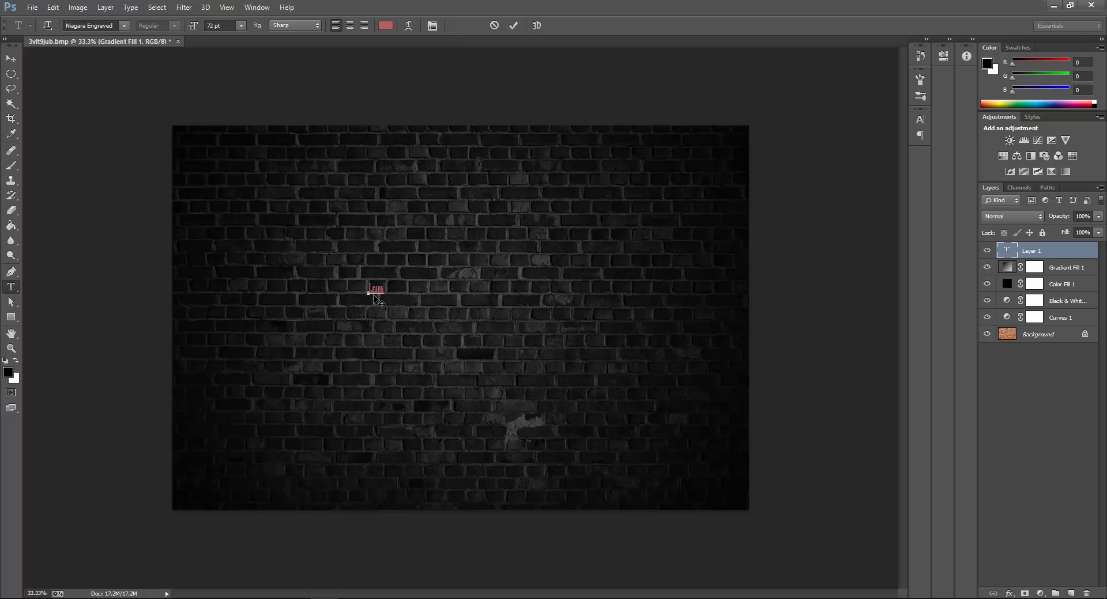
# Step: Enlarge the "Learn" text to about 600 pt and stretch it taller
pyautogui.press('ctrl')
pyautogui.moveTo(387, 296); pyautogui.dragTo(572, 327)
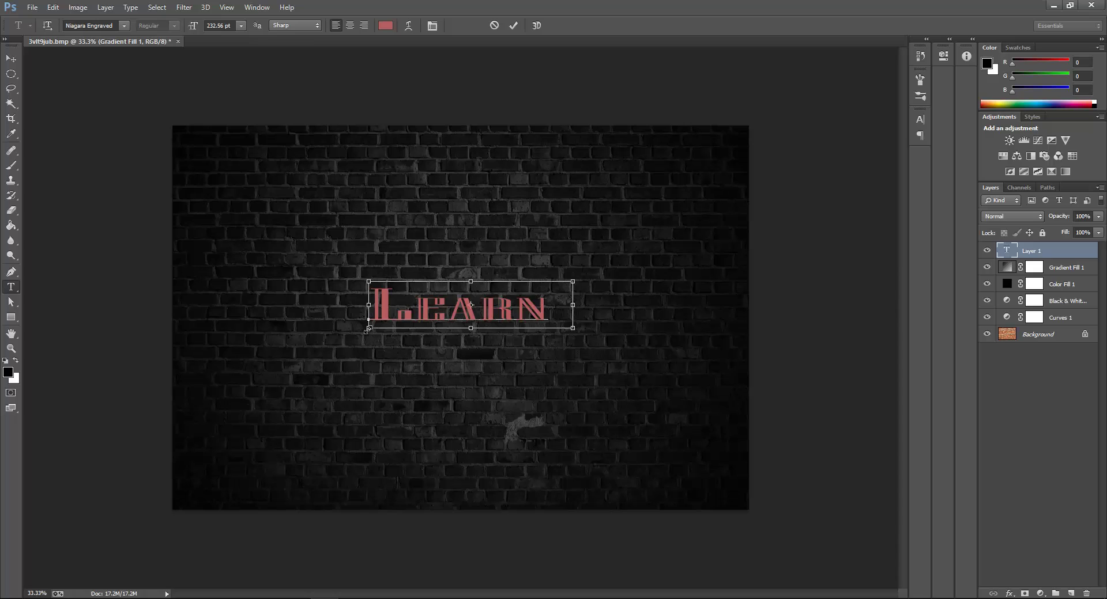
pyautogui.moveTo(366, 330); pyautogui.dragTo(334, 404)
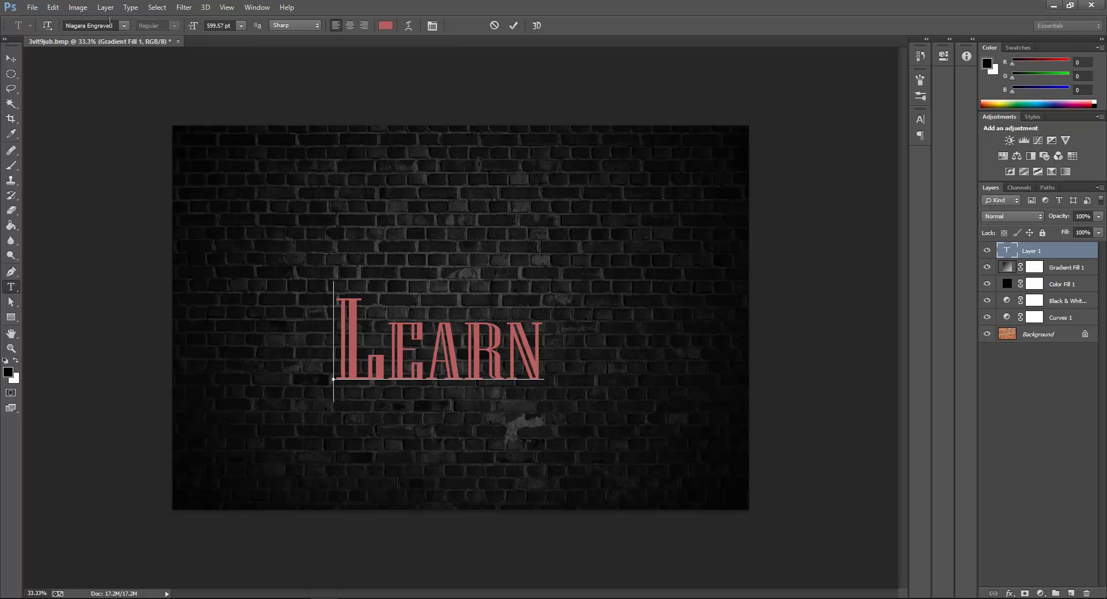
pyautogui.click(109, 23)
pyautogui.click(98, 29)
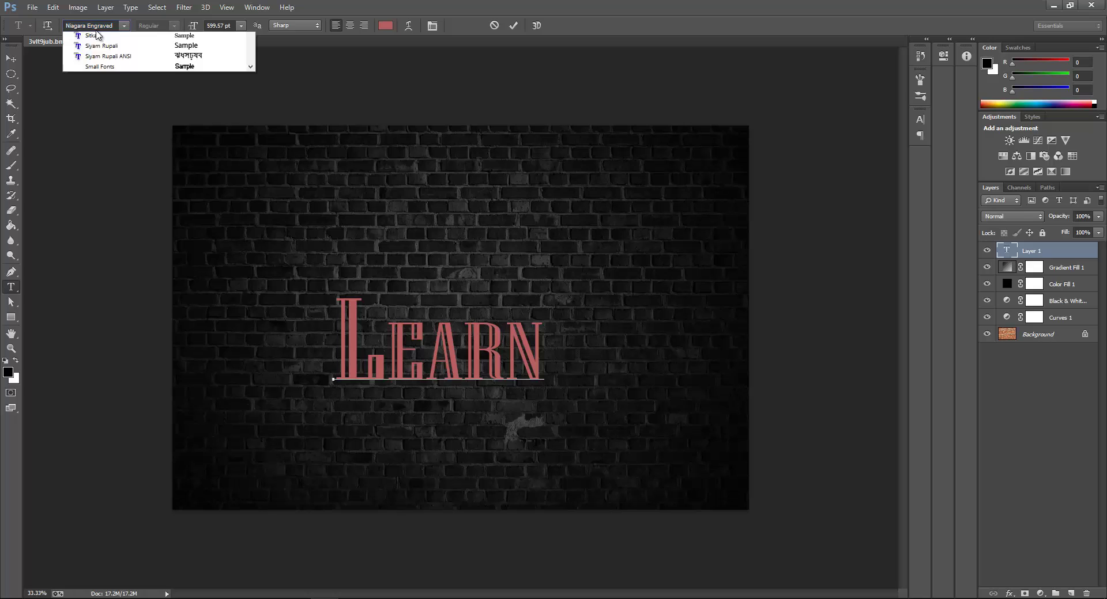
pyautogui.click(141, 38)
pyautogui.click(517, 330)
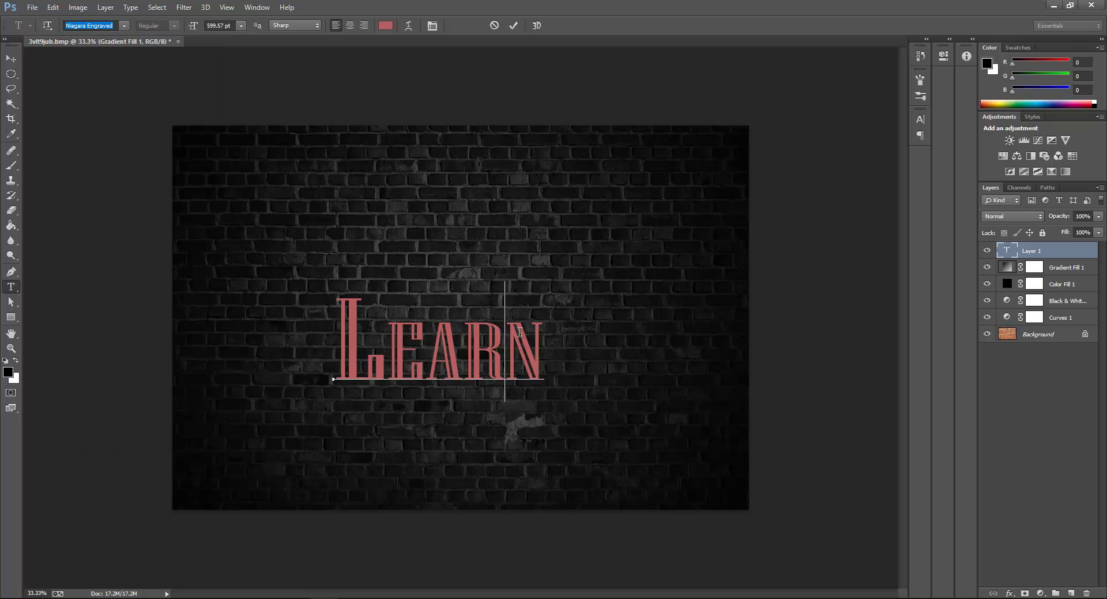
pyautogui.click(548, 358)
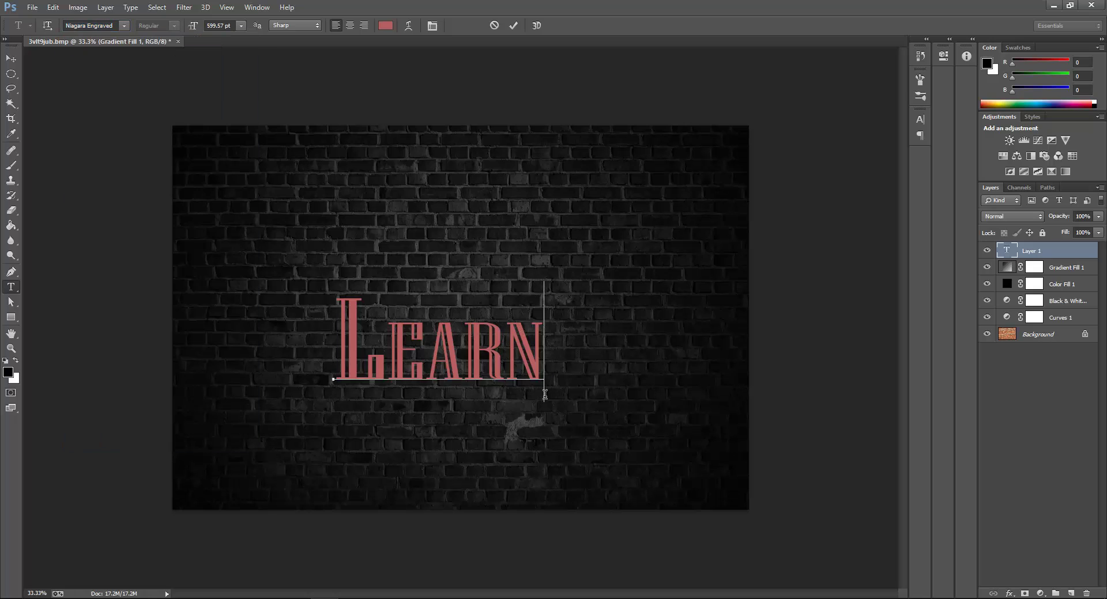
# Step: Move the "Learn" text to the upper-left part of the brick wall
pyautogui.moveTo(551, 405); pyautogui.dragTo(512, 325)
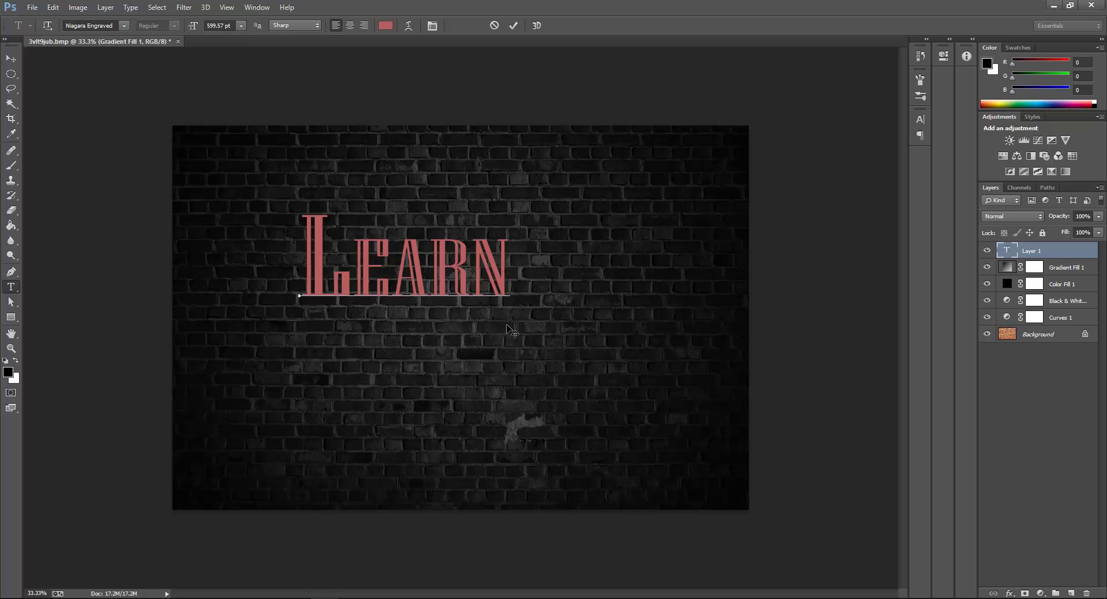
pyautogui.moveTo(514, 326); pyautogui.dragTo(494, 323)
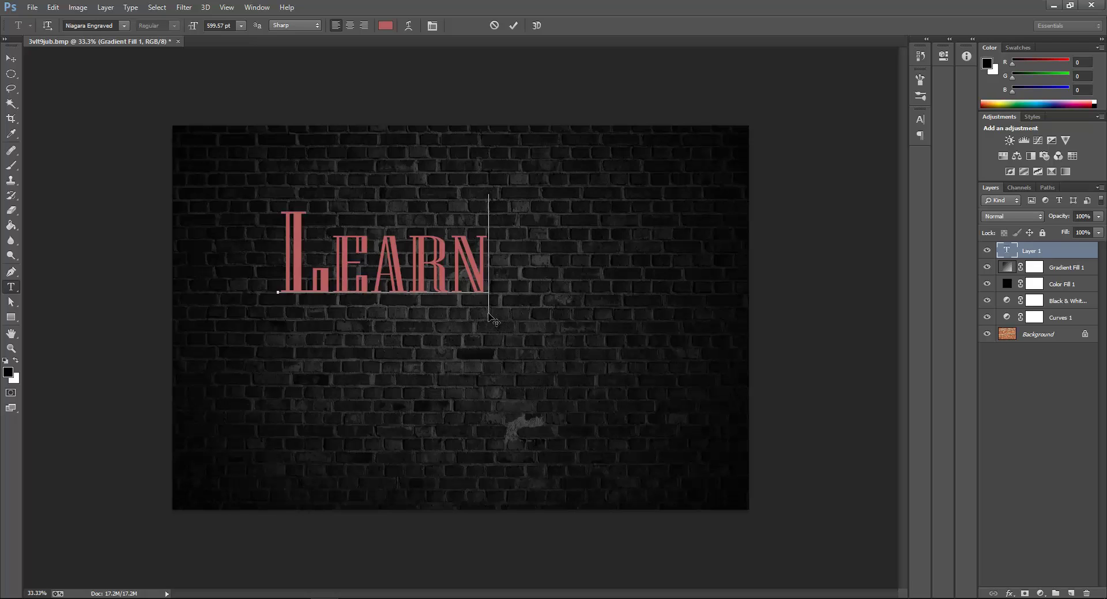
pyautogui.moveTo(488, 313); pyautogui.dragTo(480, 288)
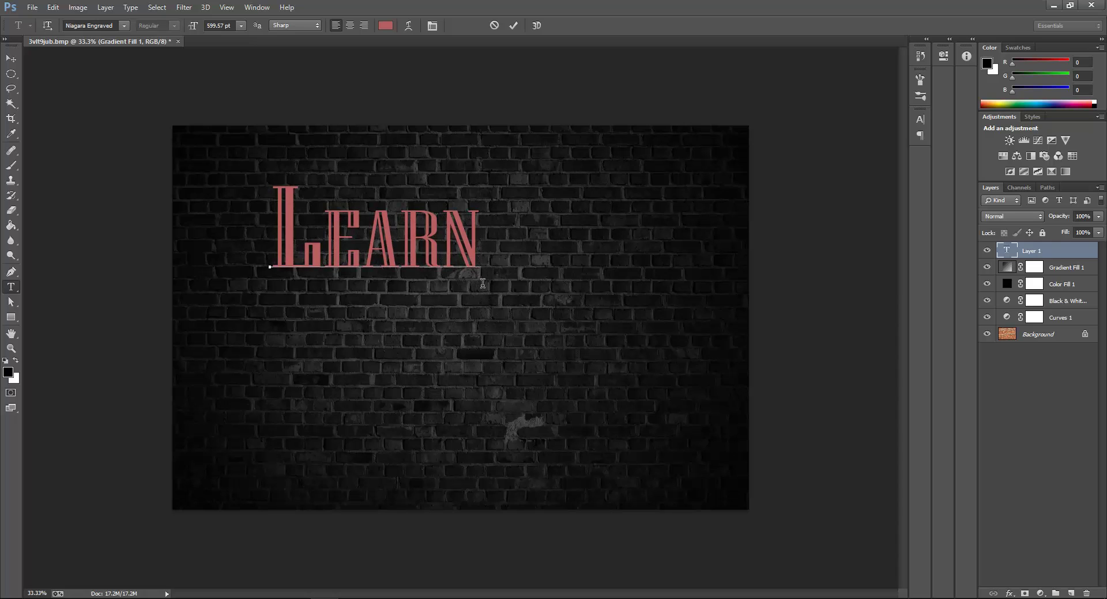
pyautogui.moveTo(478, 289); pyautogui.dragTo(480, 304)
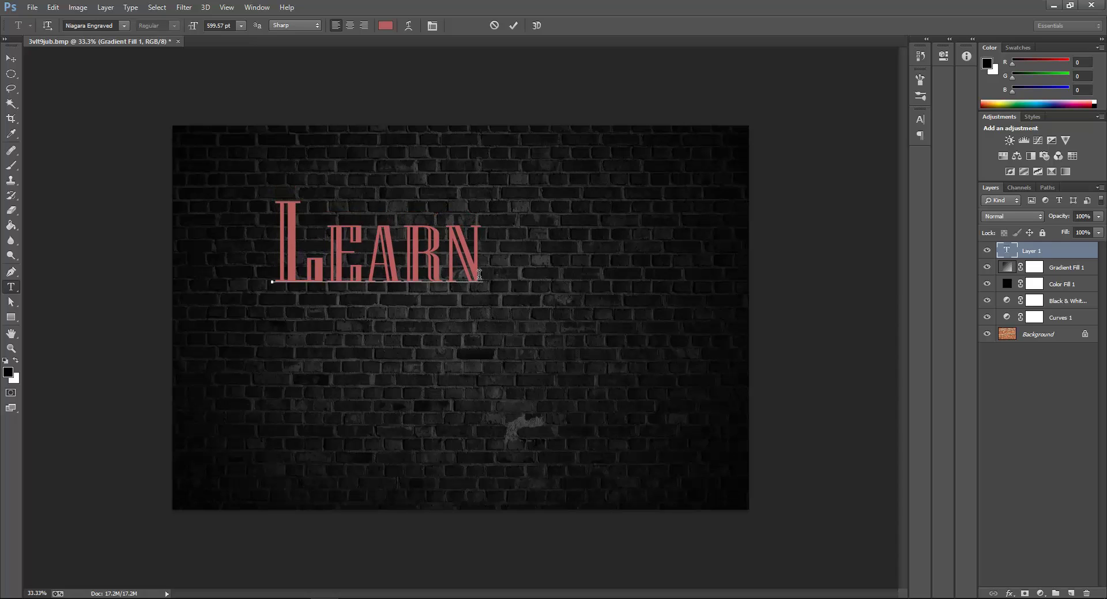
# Step: Select the whole "Learn" text and try cyan hex values for its colour, ending with 0ffee
pyautogui.moveTo(480, 257); pyautogui.dragTo(178, 253)
pyautogui.click(388, 25)
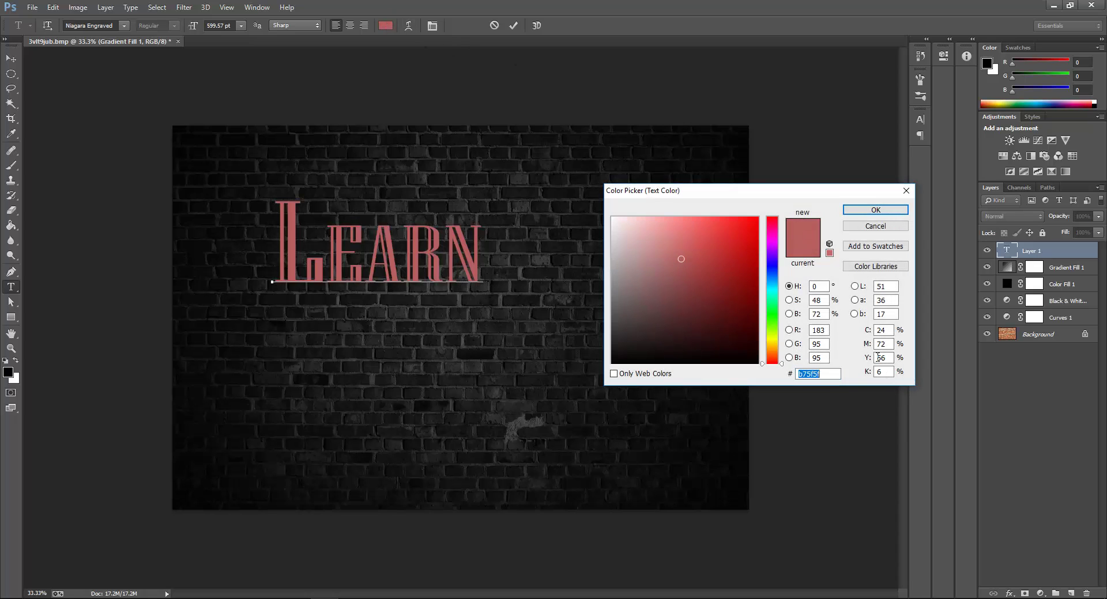
pyautogui.write('0ff')
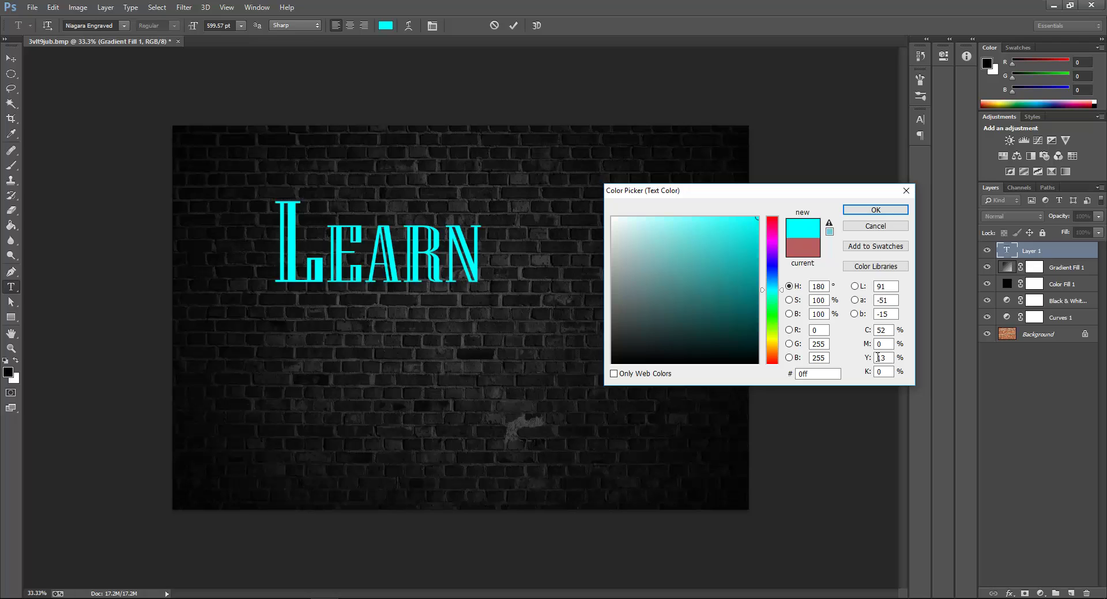
pyautogui.write('ee')
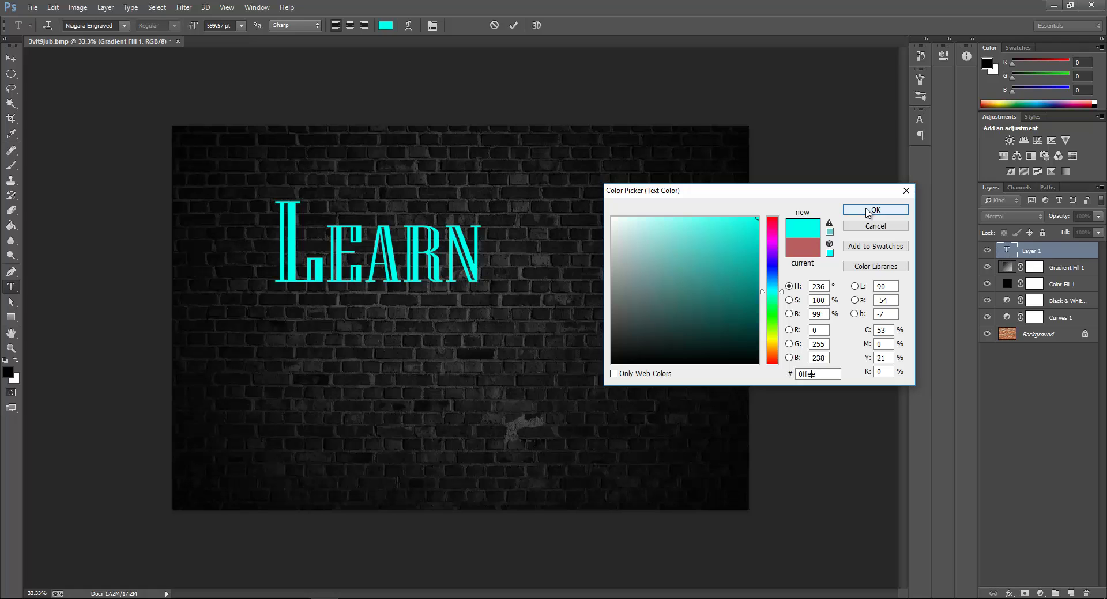
pyautogui.press('BackSpace')
pyautogui.write('c')
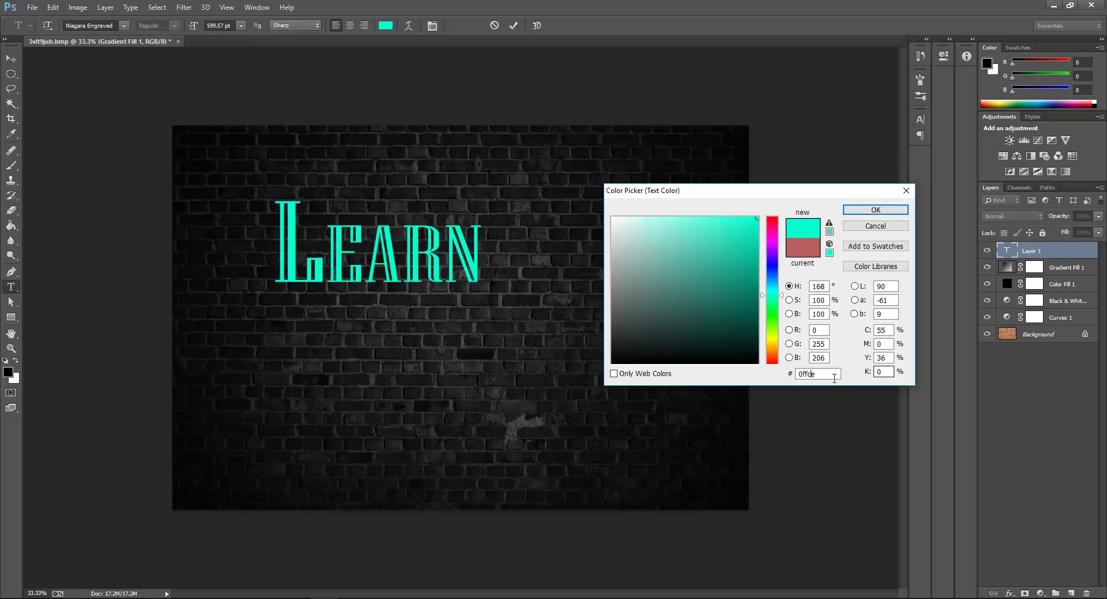
pyautogui.press('BackSpace')
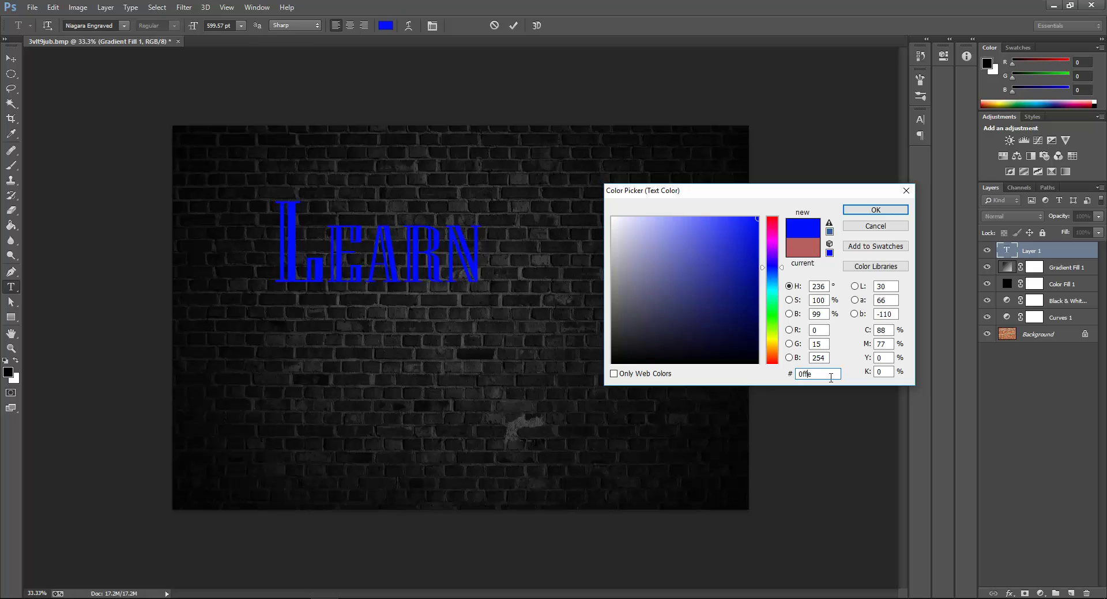
pyautogui.write('e')
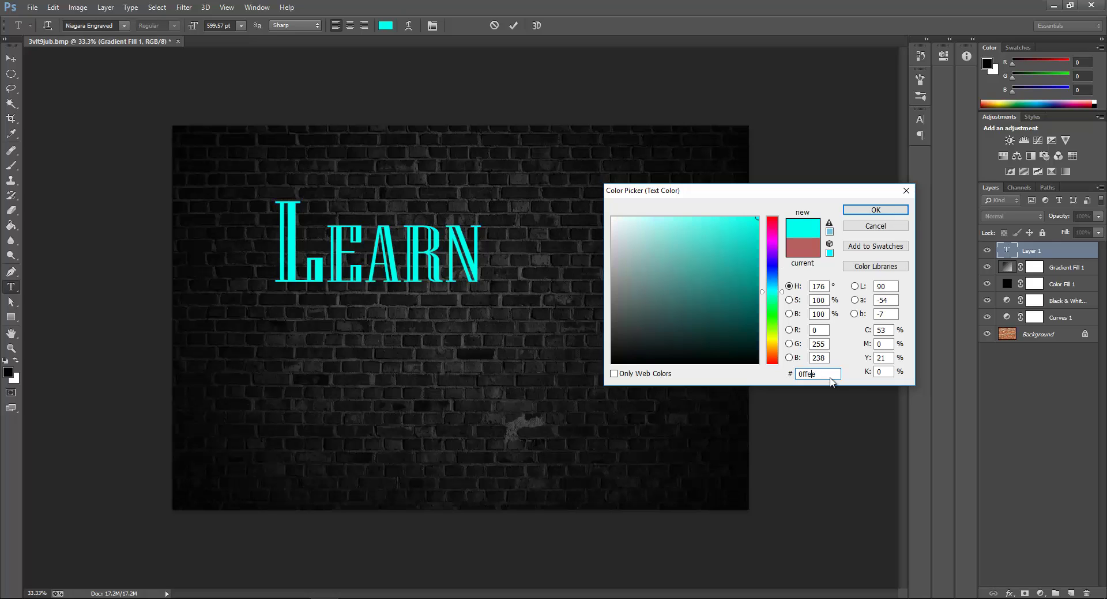
# Step: Pick a slightly softer turquoise shade for the "Learn" text and commit the text layer
pyautogui.click(731, 229)
pyautogui.moveTo(737, 245); pyautogui.dragTo(746, 222)
pyautogui.click(853, 211)
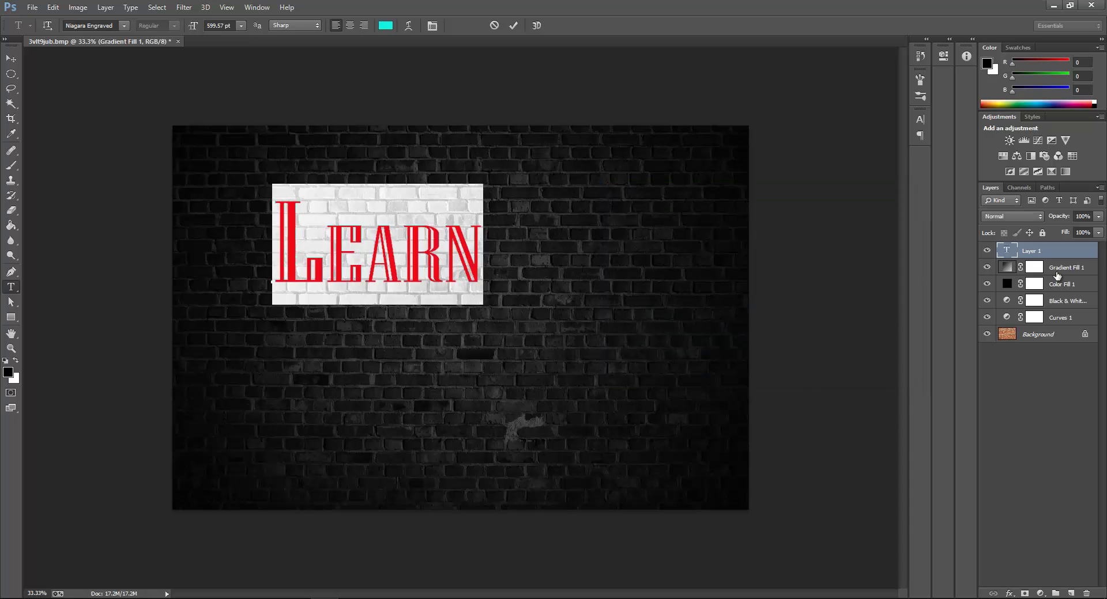
pyautogui.click(513, 26)
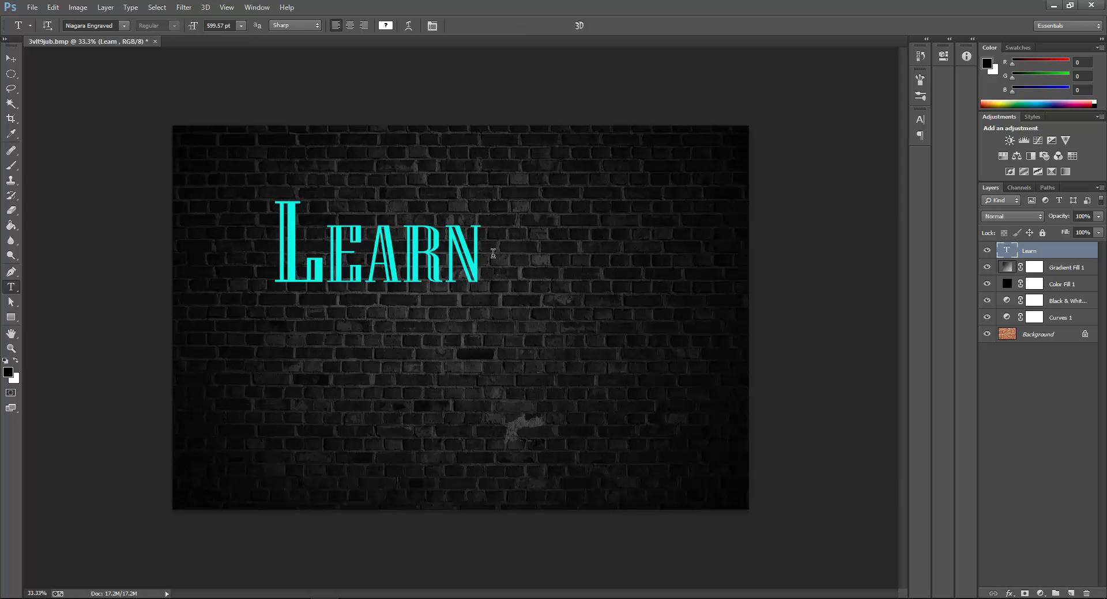
# Step: Add a Bevel & Emboss effect to the text layer with size 7 px, soften 2 px and depth 62%
pyautogui.doubleClick(1088, 260)
pyautogui.moveTo(786, 116); pyautogui.dragTo(667, 119)
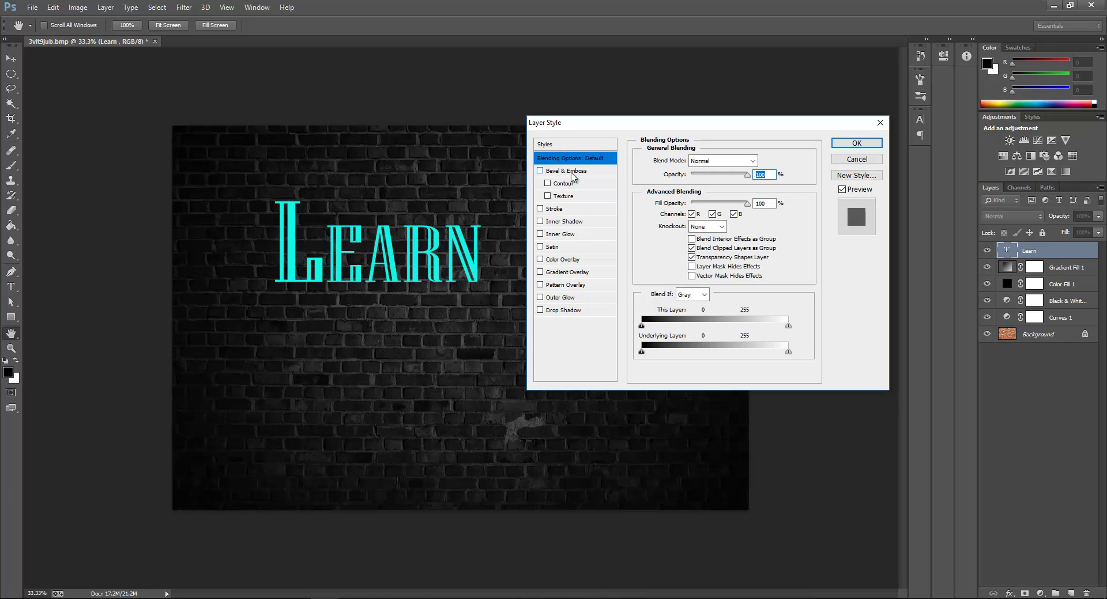
pyautogui.click(567, 172)
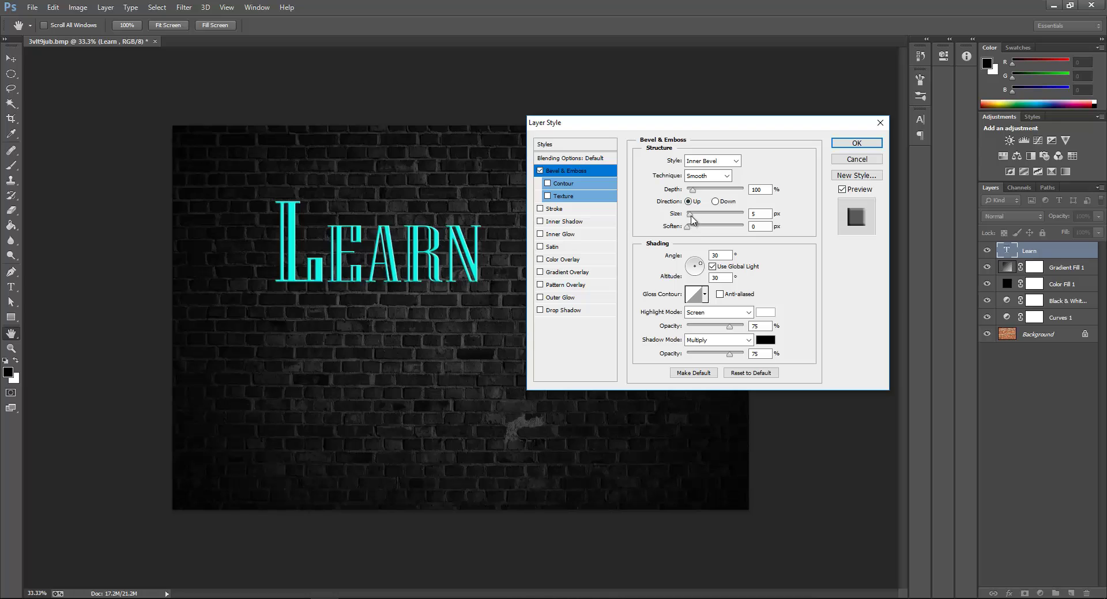
pyautogui.moveTo(692, 218); pyautogui.dragTo(693, 214)
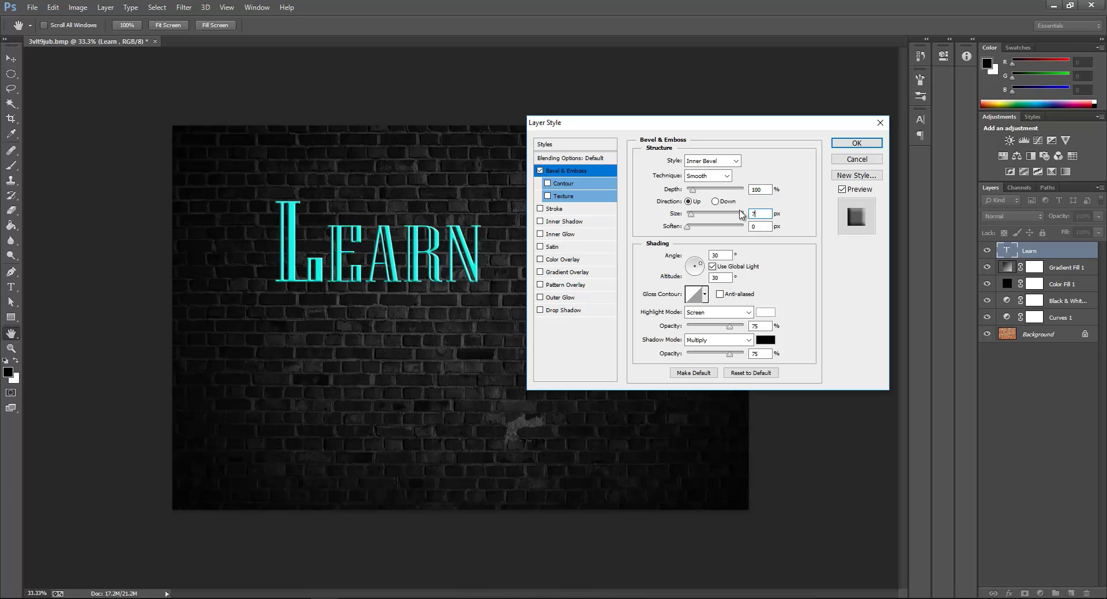
pyautogui.moveTo(687, 229); pyautogui.dragTo(692, 230)
pyautogui.moveTo(692, 190); pyautogui.dragTo(690, 190)
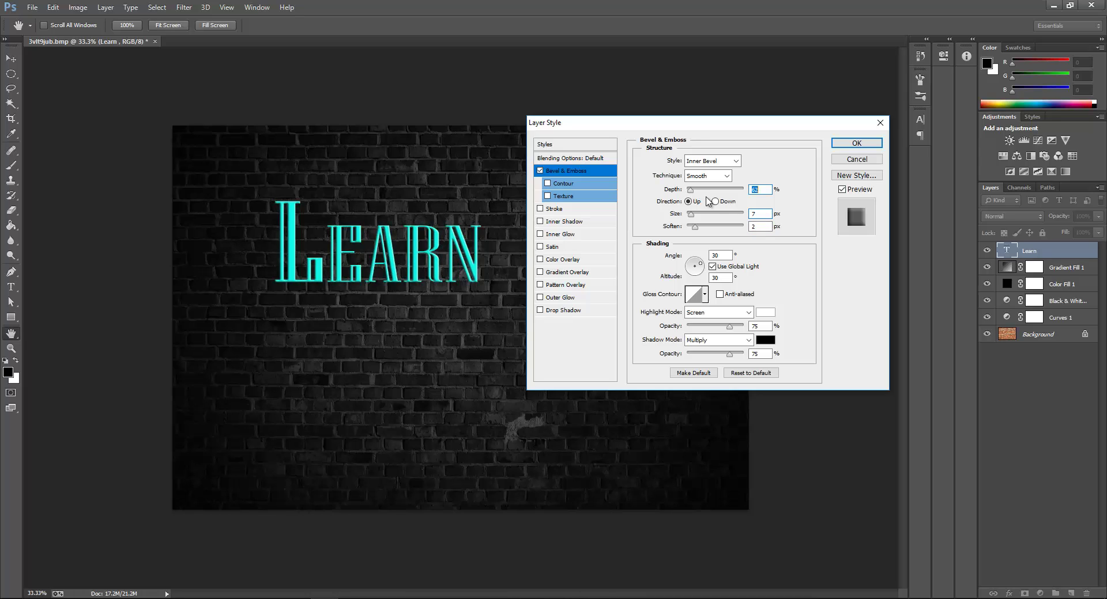
# Step: Set the bevel's shadow opacity to 0%
pyautogui.moveTo(694, 123); pyautogui.dragTo(668, 86)
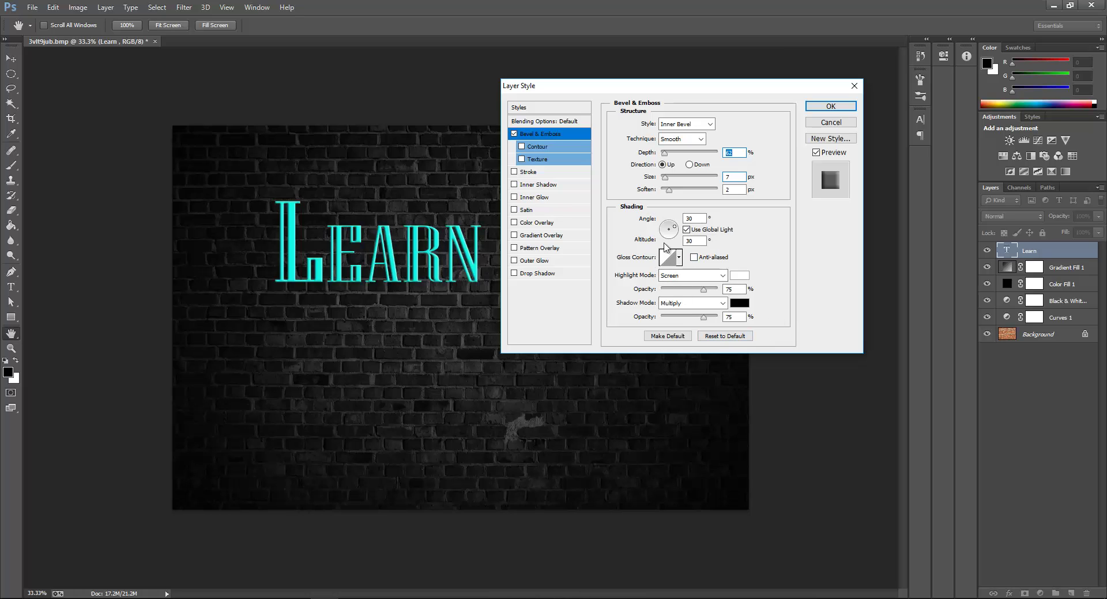
pyautogui.click(691, 218)
pyautogui.click(700, 241)
pyautogui.moveTo(740, 318); pyautogui.dragTo(699, 315)
pyautogui.write('0')
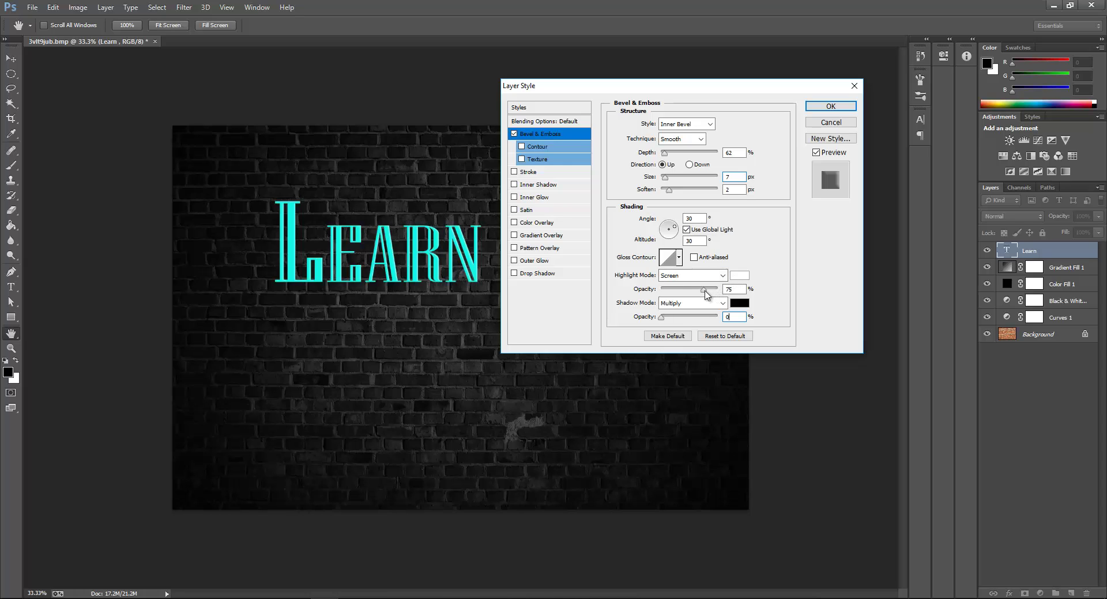
# Step: Set the bevel's highlight opacity to 100%, size to 29 px, soften to 0 px and depth to 113%
pyautogui.moveTo(703, 290); pyautogui.dragTo(1054, 273)
pyautogui.moveTo(665, 178); pyautogui.dragTo(668, 154)
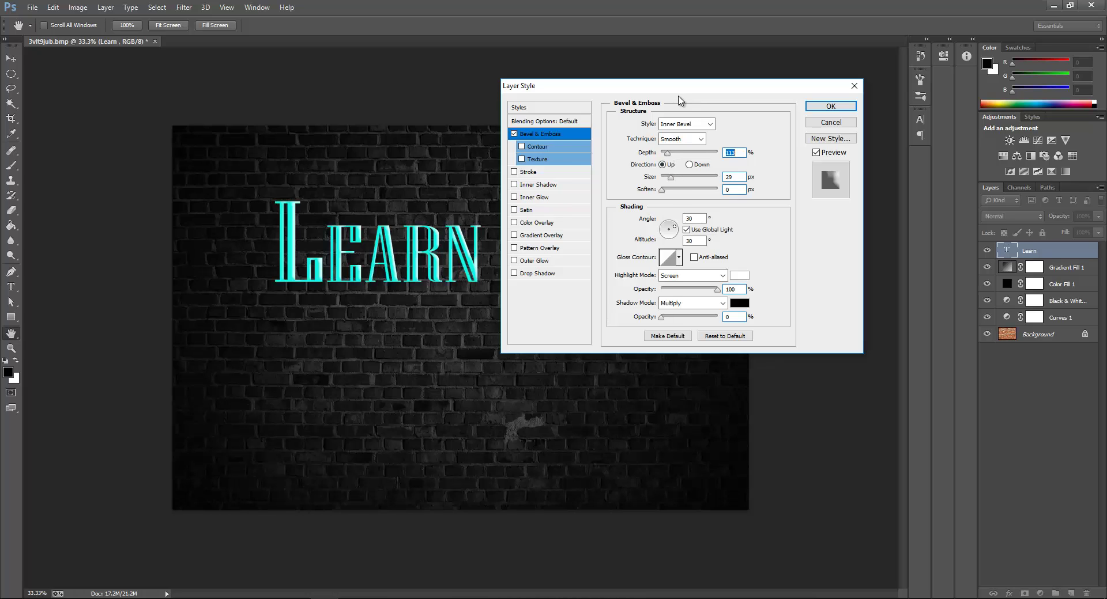
pyautogui.moveTo(678, 90); pyautogui.dragTo(712, 89)
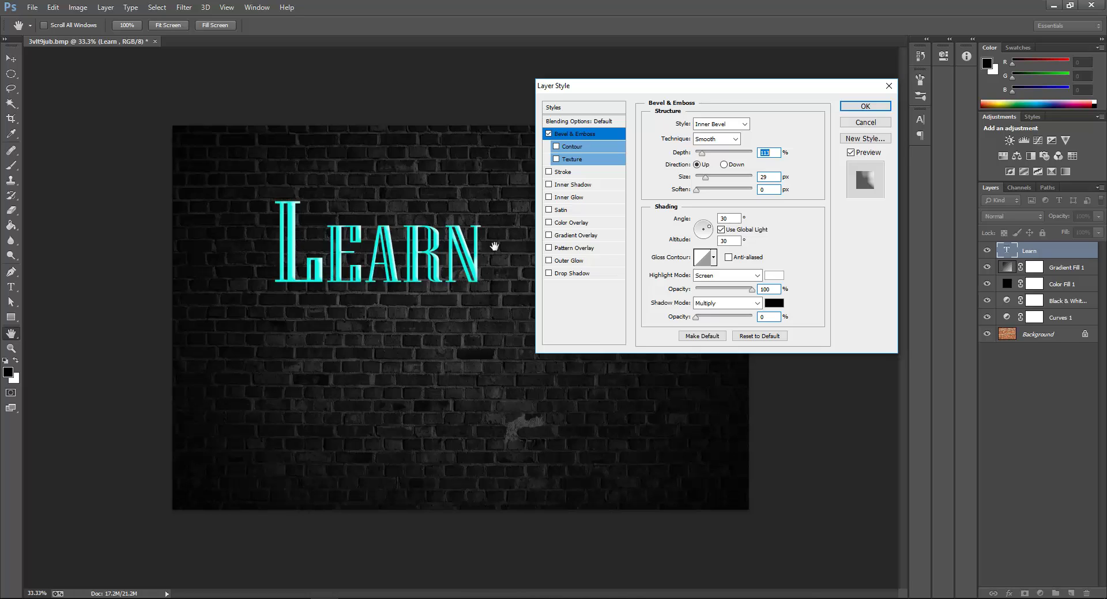
# Step: Add a Drop Shadow effect to the "Learn" text with spread about 27% and a slightly larger size, and apply the layer styles
pyautogui.click(572, 274)
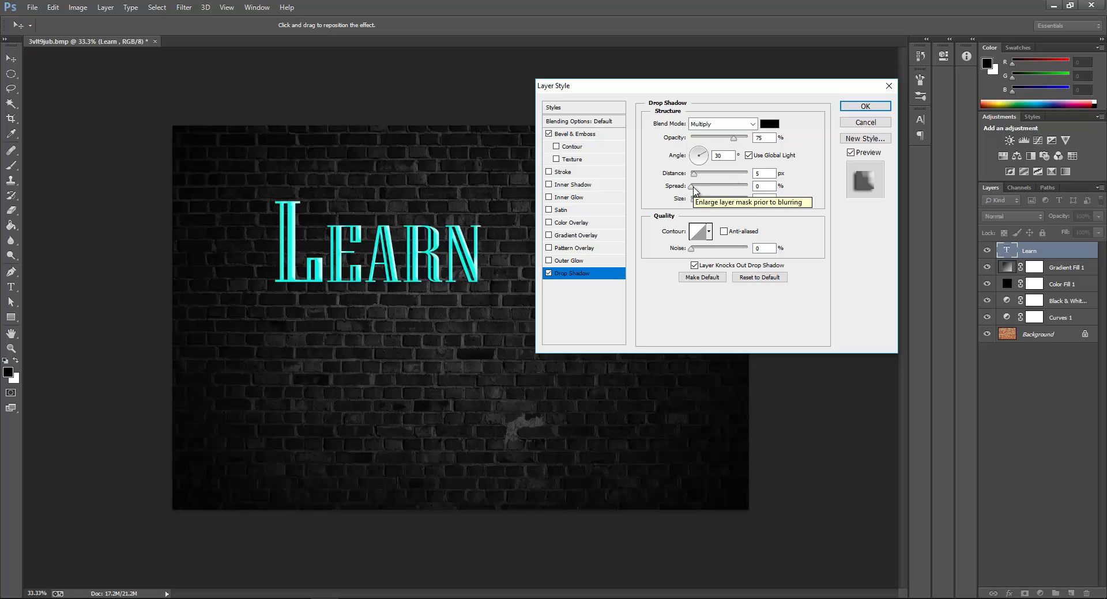
pyautogui.moveTo(693, 191)
pyautogui.mouseDown()
pyautogui.moveTo(708, 192)
pyautogui.moveTo(702, 201)
pyautogui.mouseUp()
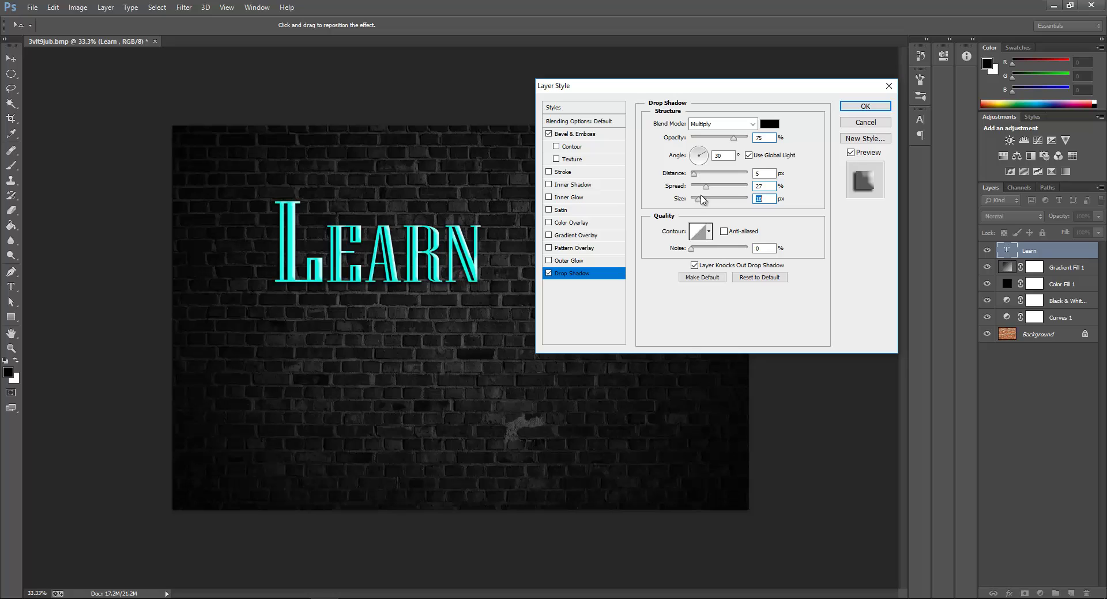
pyautogui.moveTo(705, 188); pyautogui.dragTo(701, 200)
pyautogui.click(866, 107)
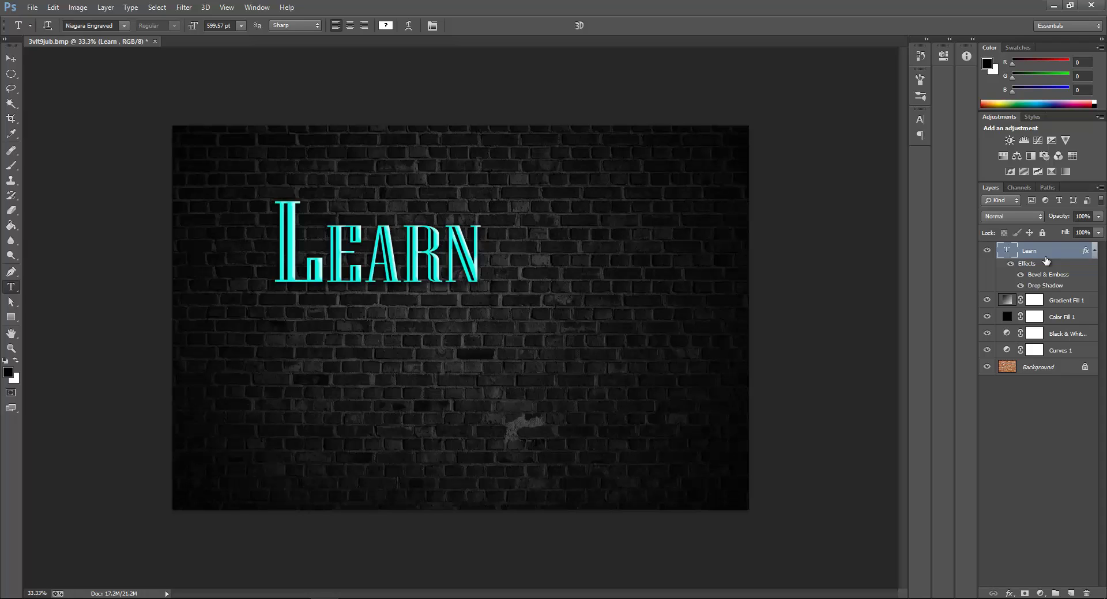
# Step: Duplicate the "Learn" text layer and clear the layer style from the copy
pyautogui.hotkey('ctrl', 'j')
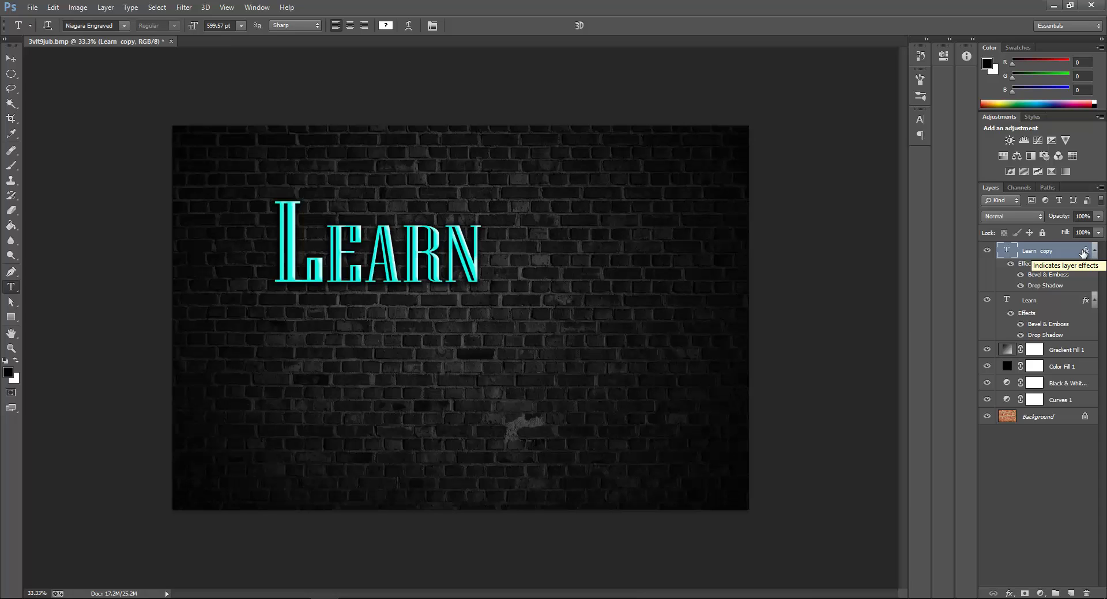
pyautogui.rightClick(1077, 252)
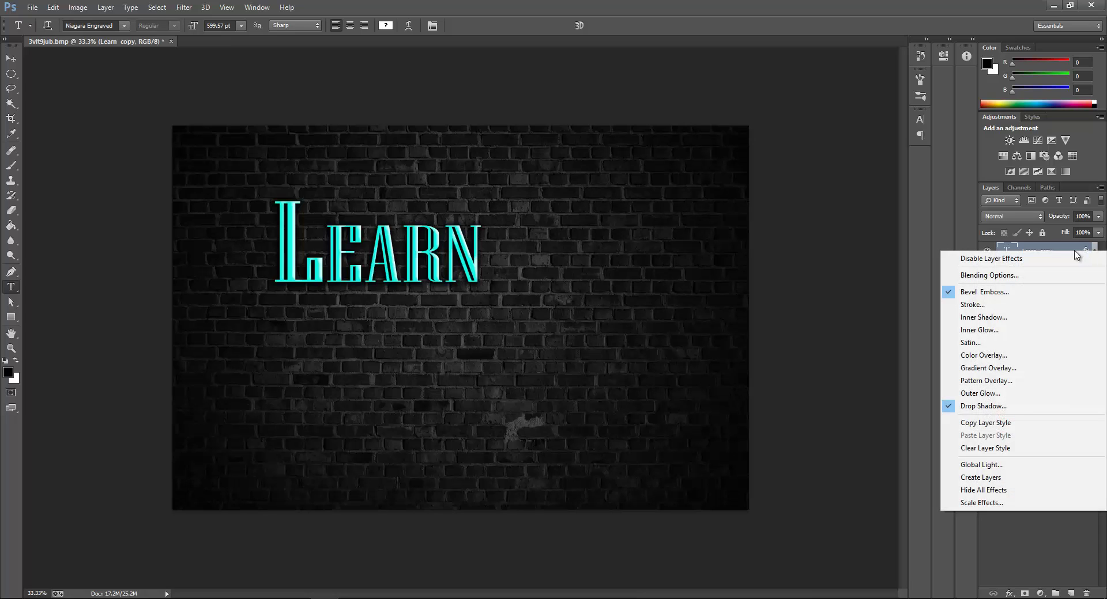
pyautogui.click(1040, 247)
pyautogui.rightClick(1030, 254)
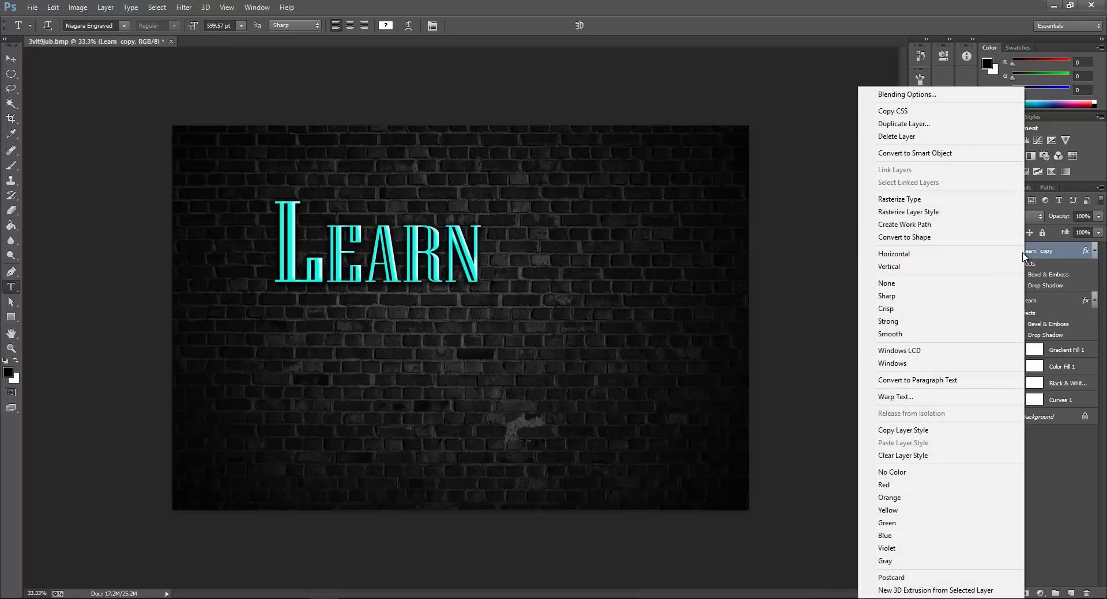
pyautogui.click(972, 456)
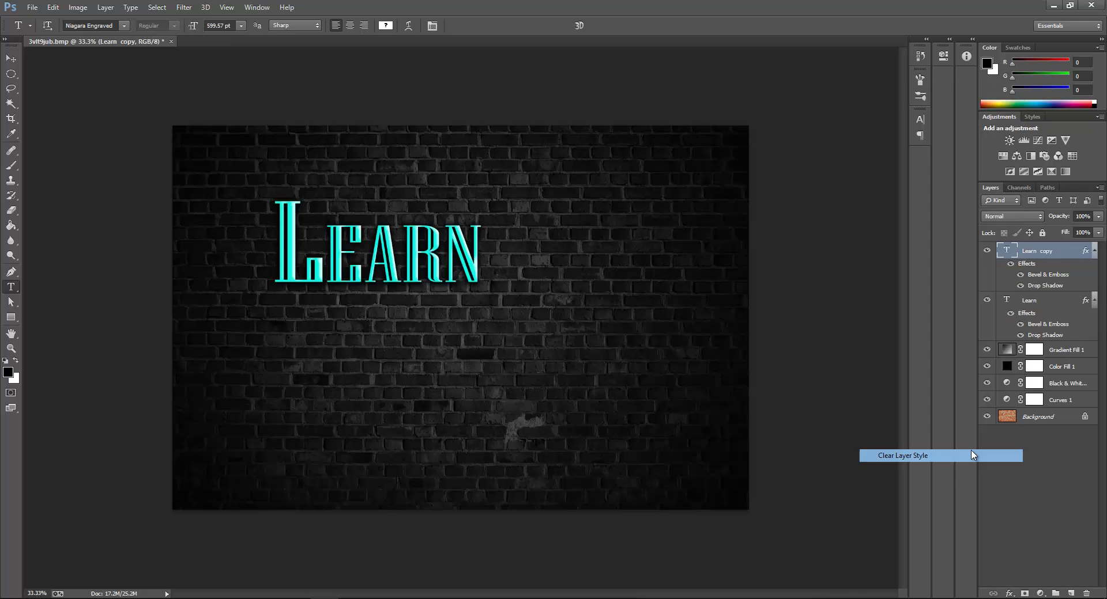
pyautogui.click(986, 267)
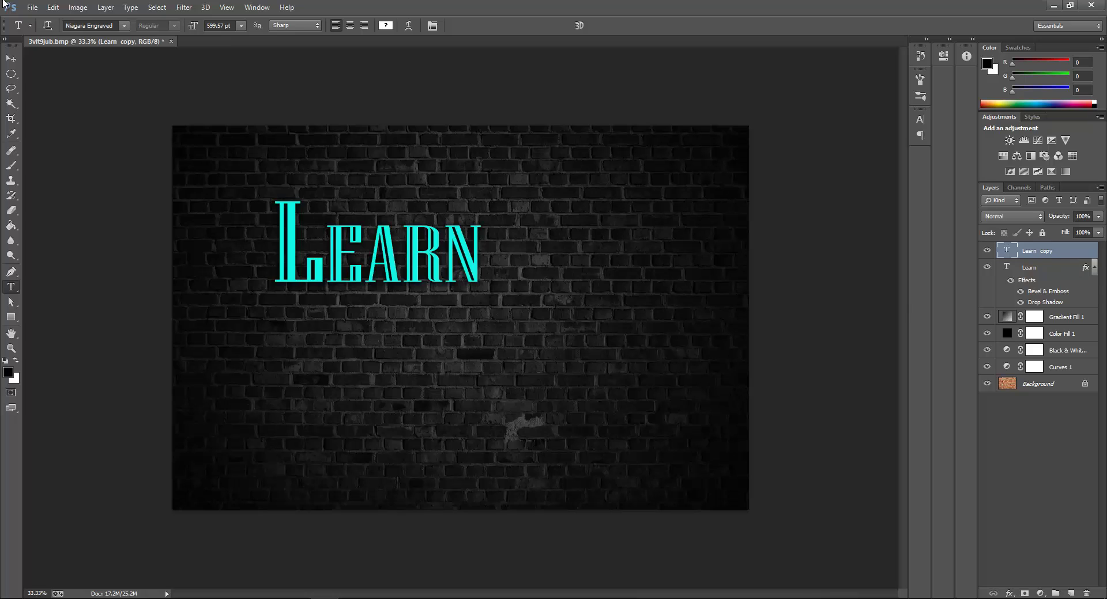
pyautogui.click(186, 11)
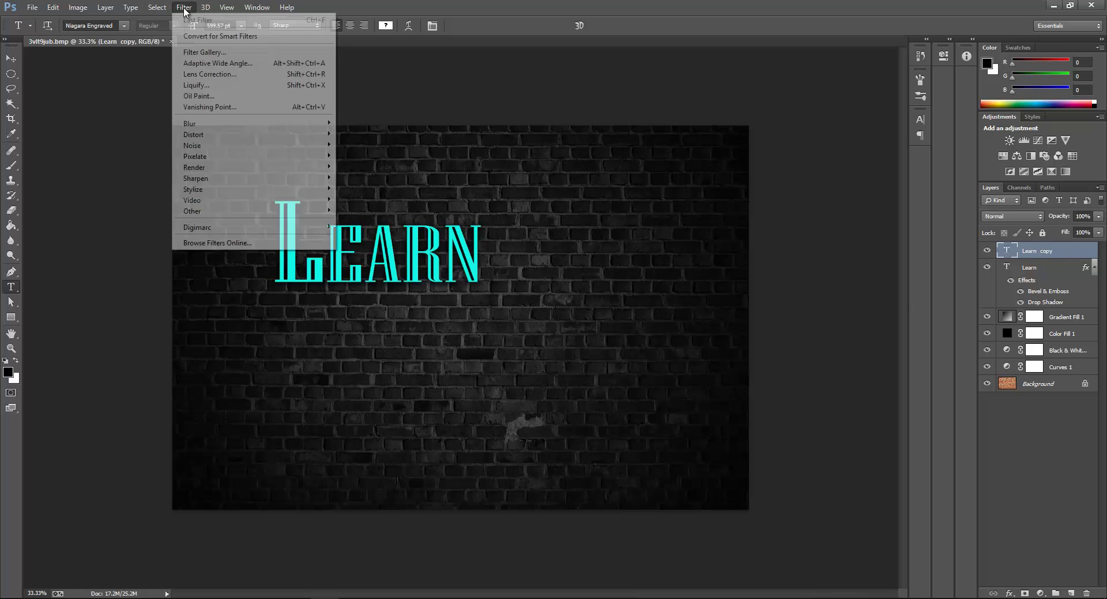
pyautogui.moveTo(235, 128)
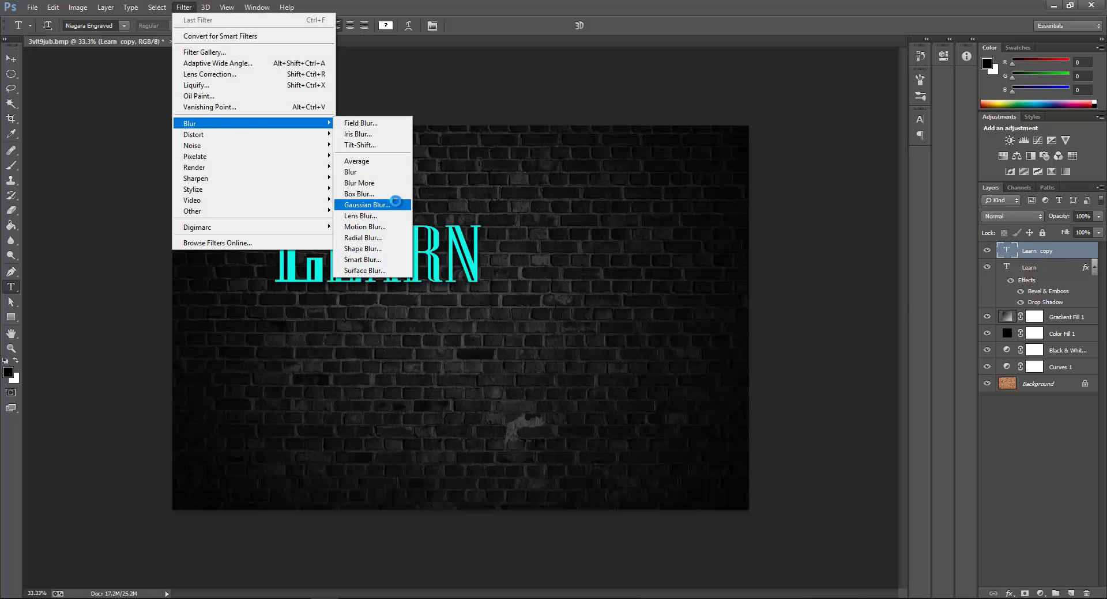
pyautogui.click(398, 205)
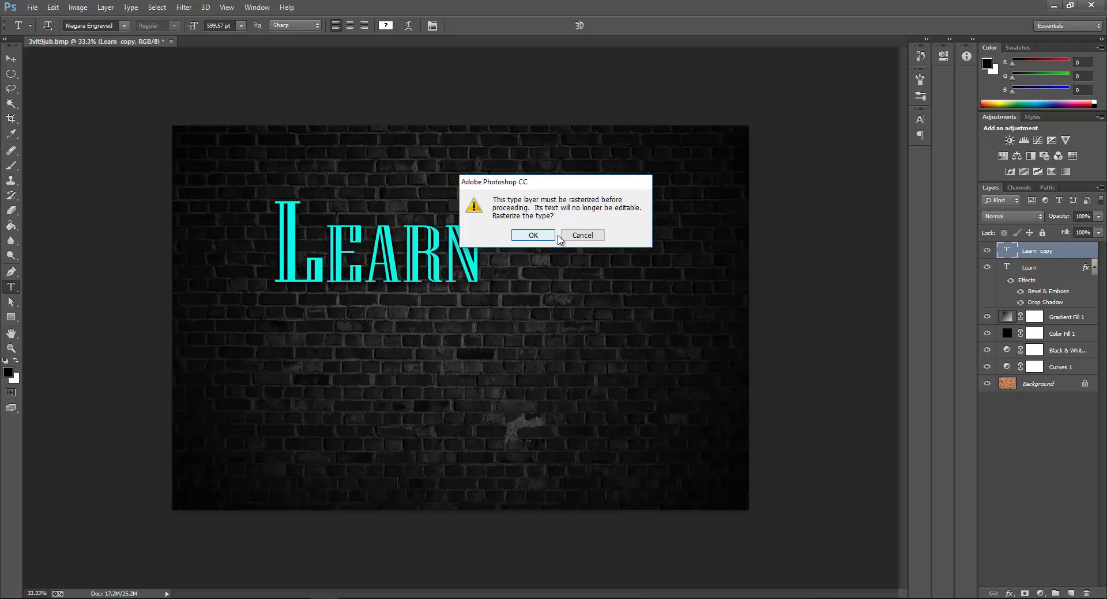
pyautogui.click(581, 235)
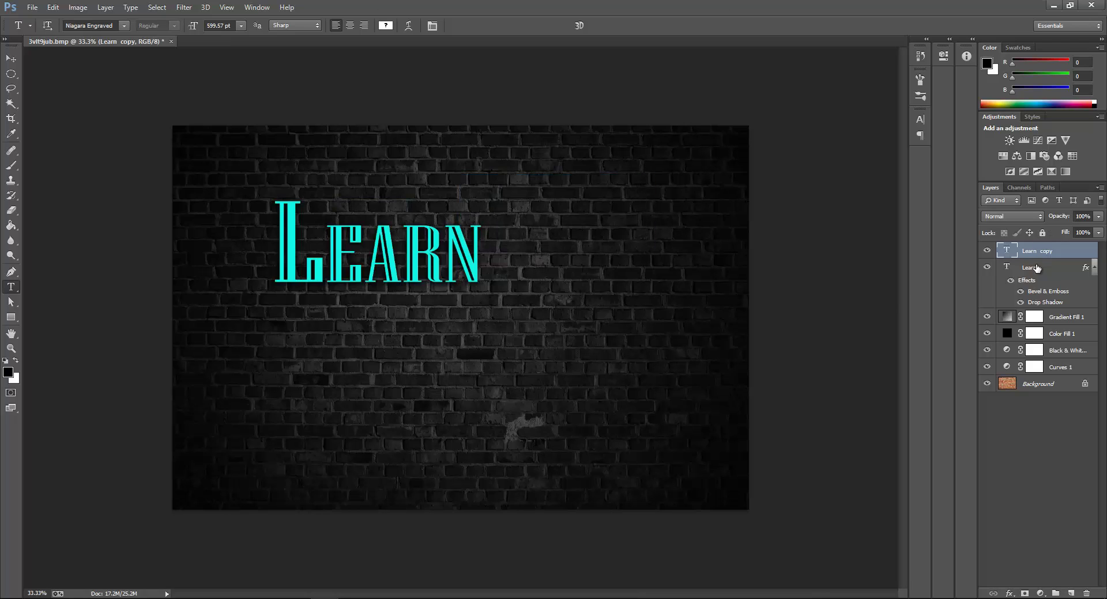
# Step: Convert the "Learn copy" layer to a smart object
pyautogui.rightClick(1036, 250)
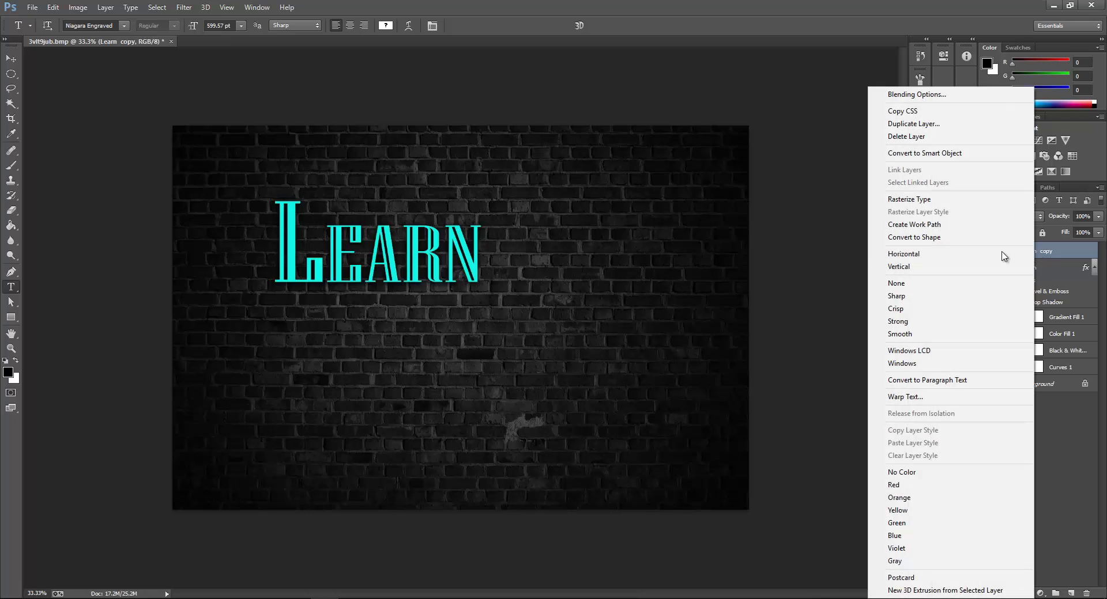
pyautogui.click(924, 153)
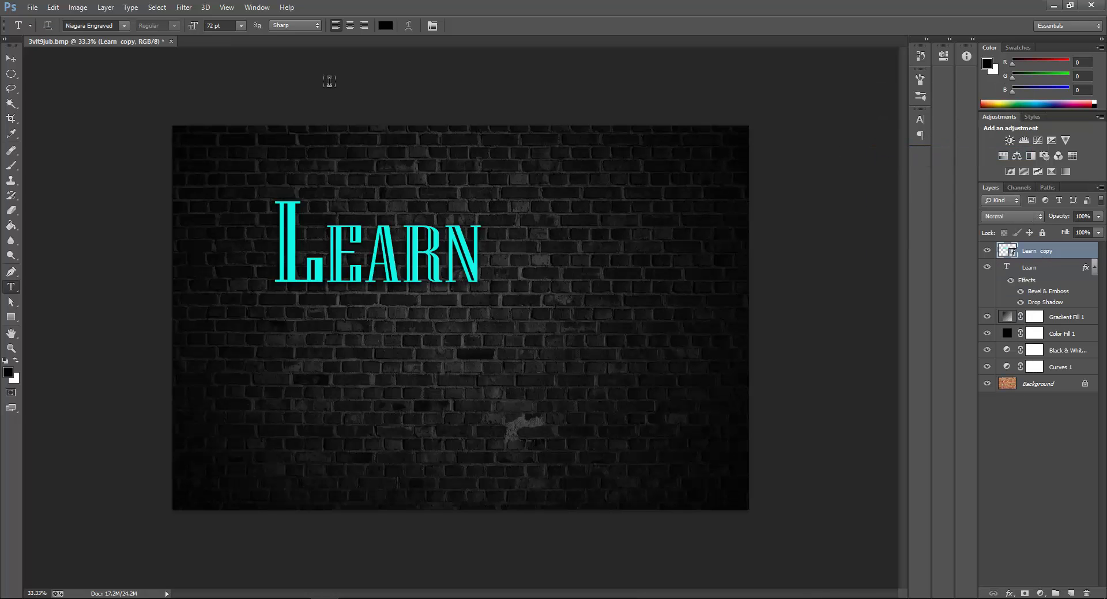
pyautogui.rightClick(1012, 250)
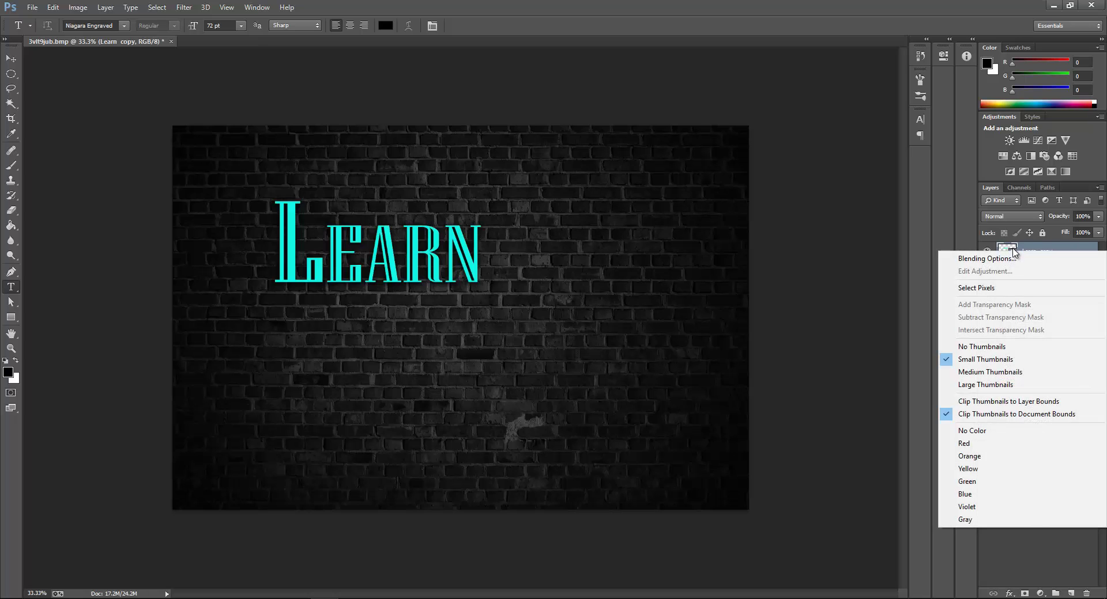
pyautogui.click(1008, 247)
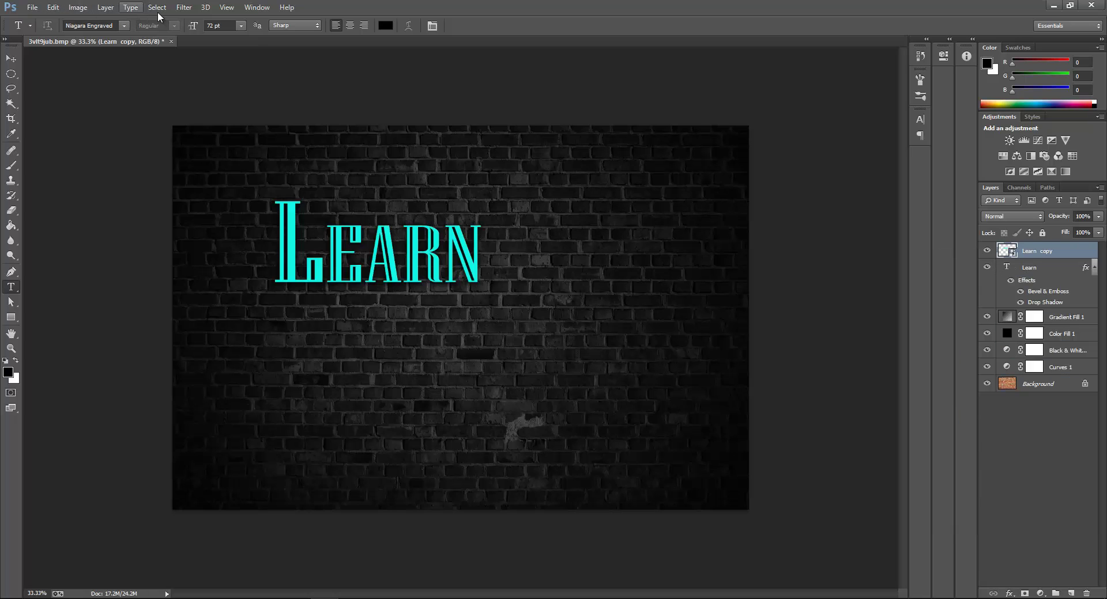
# Step: Apply a Gaussian Blur with a radius of 59 pixels to the "Learn copy" smart object to create a glow
pyautogui.click(184, 7)
pyautogui.moveTo(239, 123)
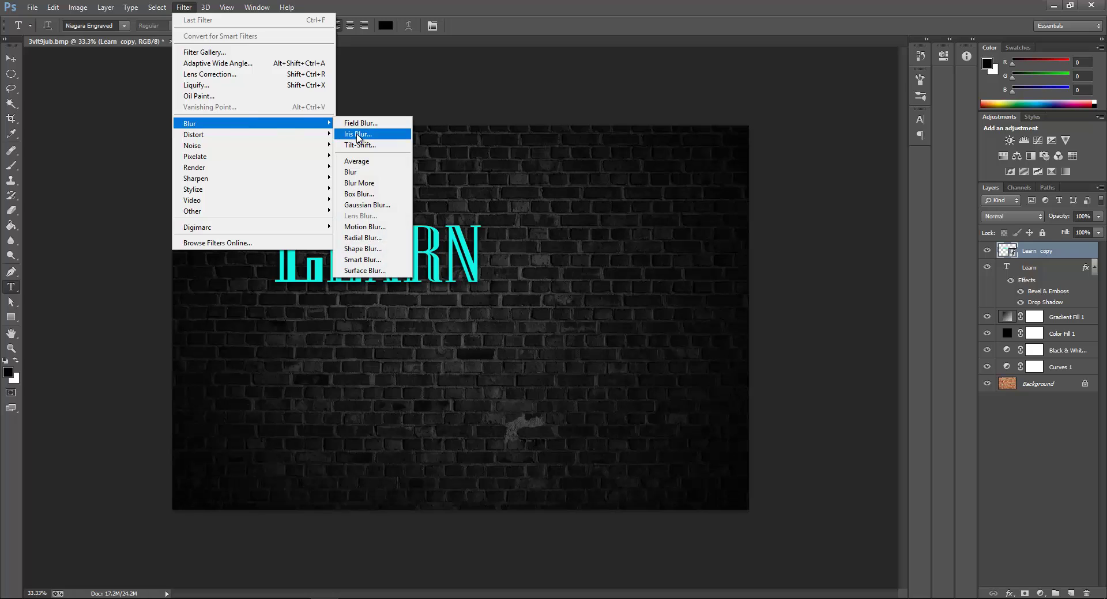
pyautogui.click(390, 206)
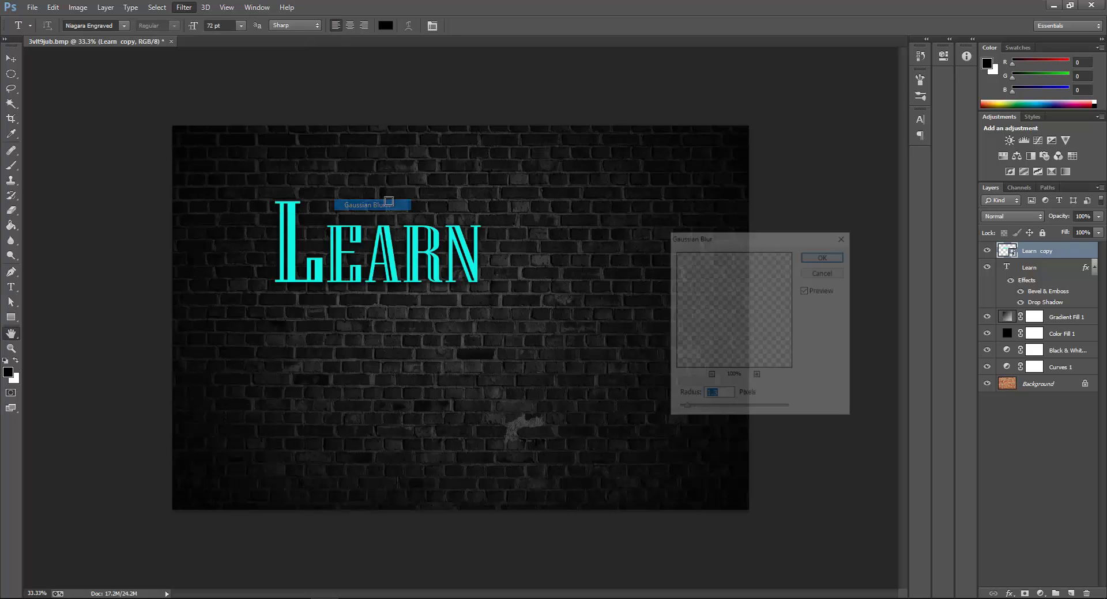
pyautogui.moveTo(694, 412); pyautogui.dragTo(744, 411)
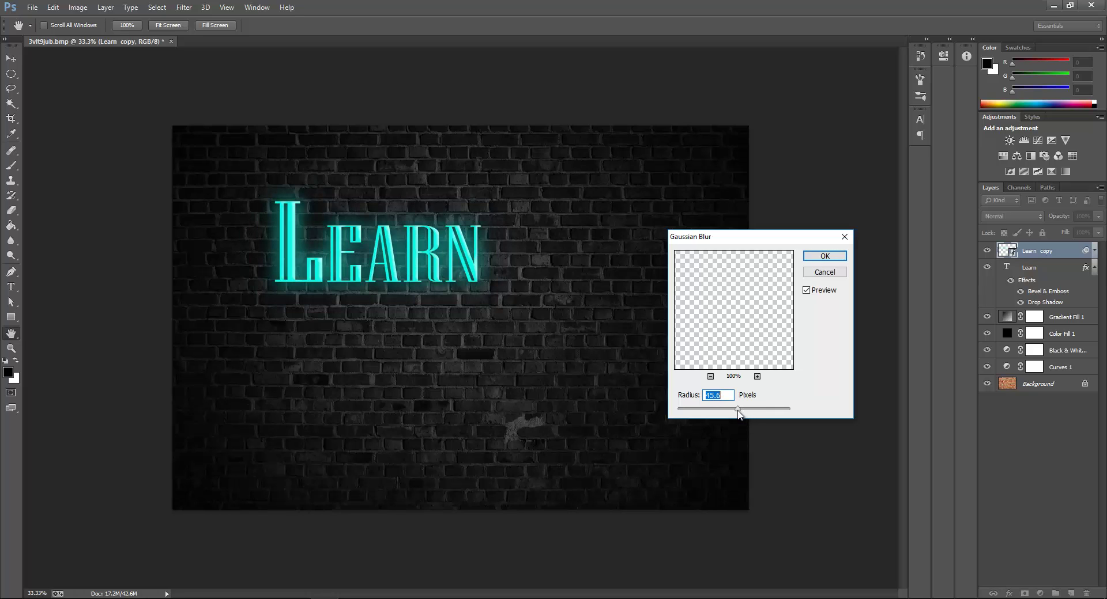
pyautogui.moveTo(740, 411); pyautogui.dragTo(745, 411)
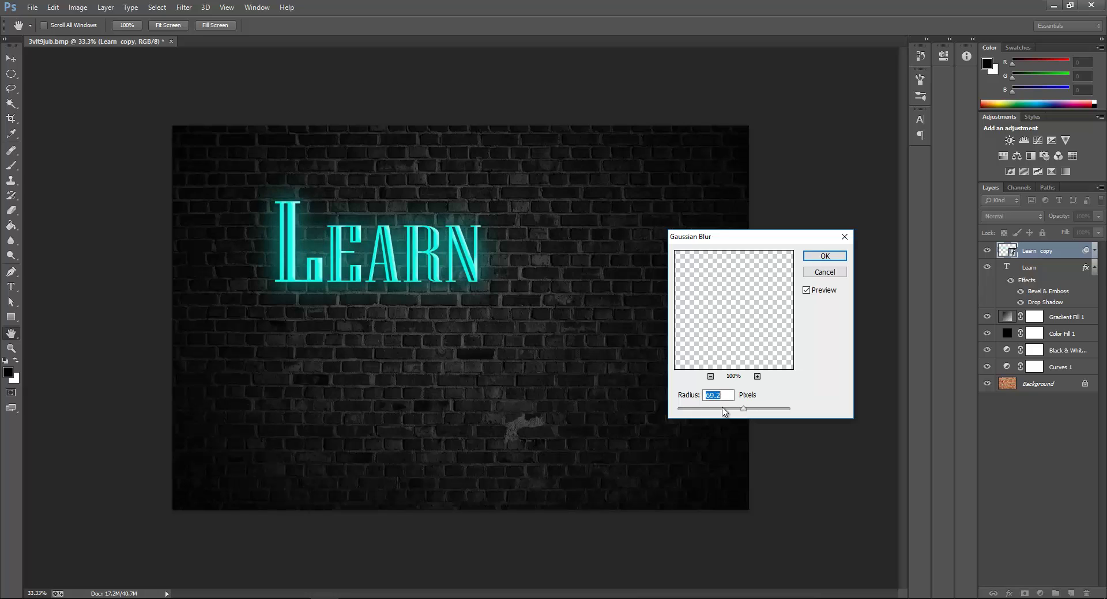
pyautogui.write('65')
pyautogui.moveTo(716, 395); pyautogui.dragTo(667, 403)
pyautogui.write('59')
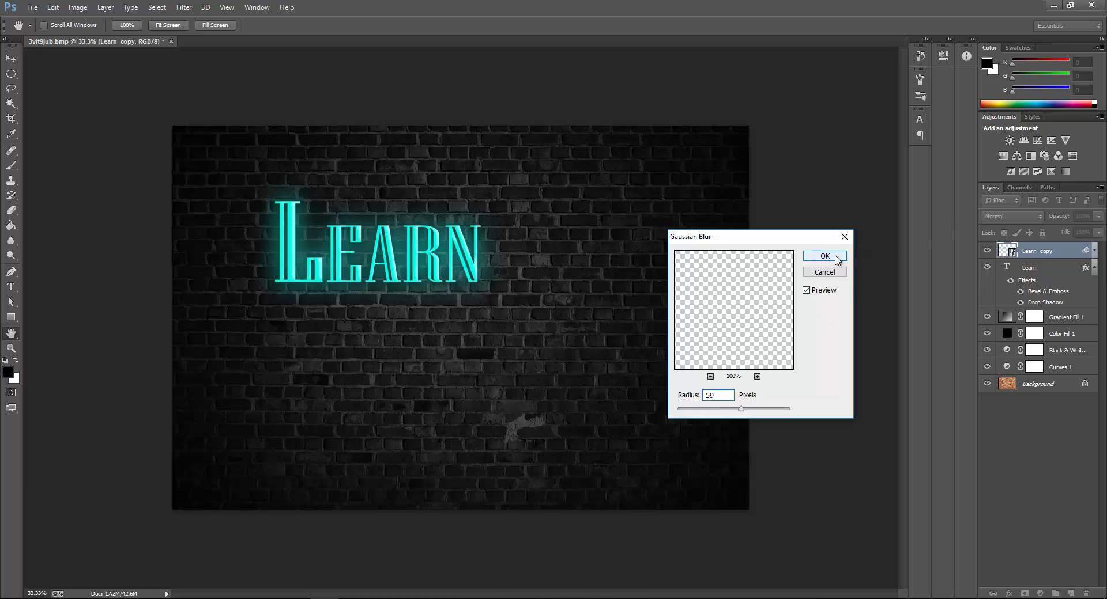
pyautogui.click(835, 257)
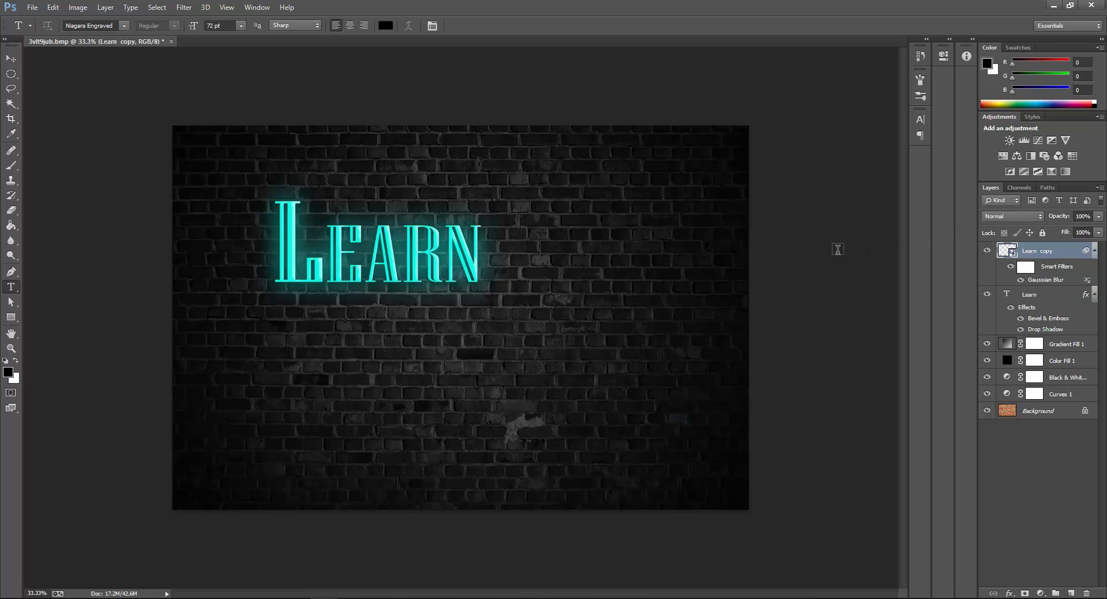
pyautogui.click(13, 60)
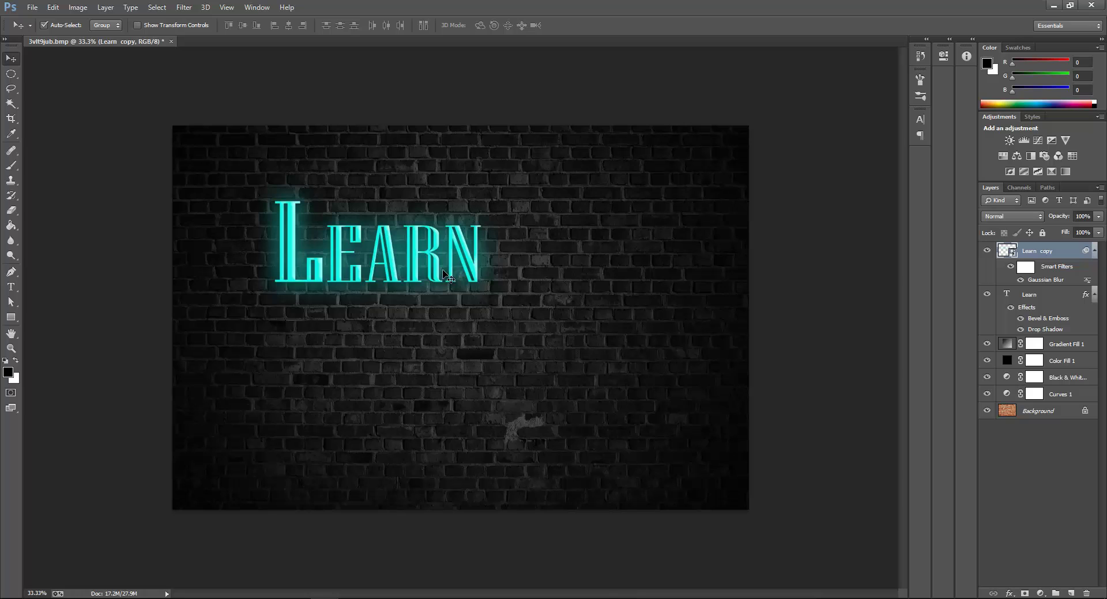
pyautogui.moveTo(459, 293); pyautogui.dragTo(585, 292)
pyautogui.hotkey('ctrl', 'z')
# Step: Add a new text layer reading "How To" just below the "Learn" text
pyautogui.click(10, 287)
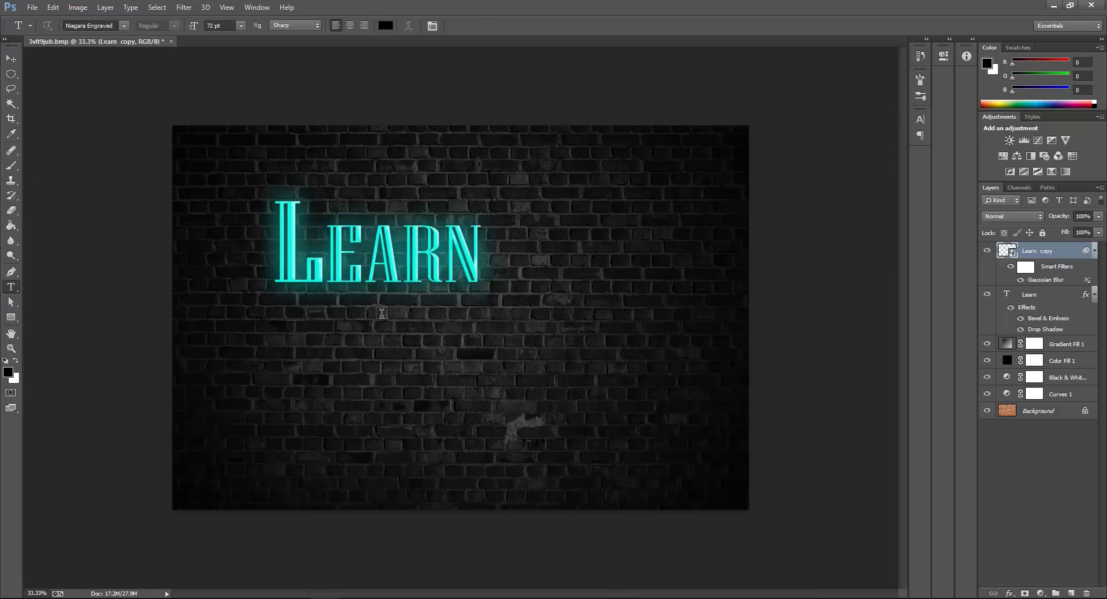
pyautogui.click(415, 320)
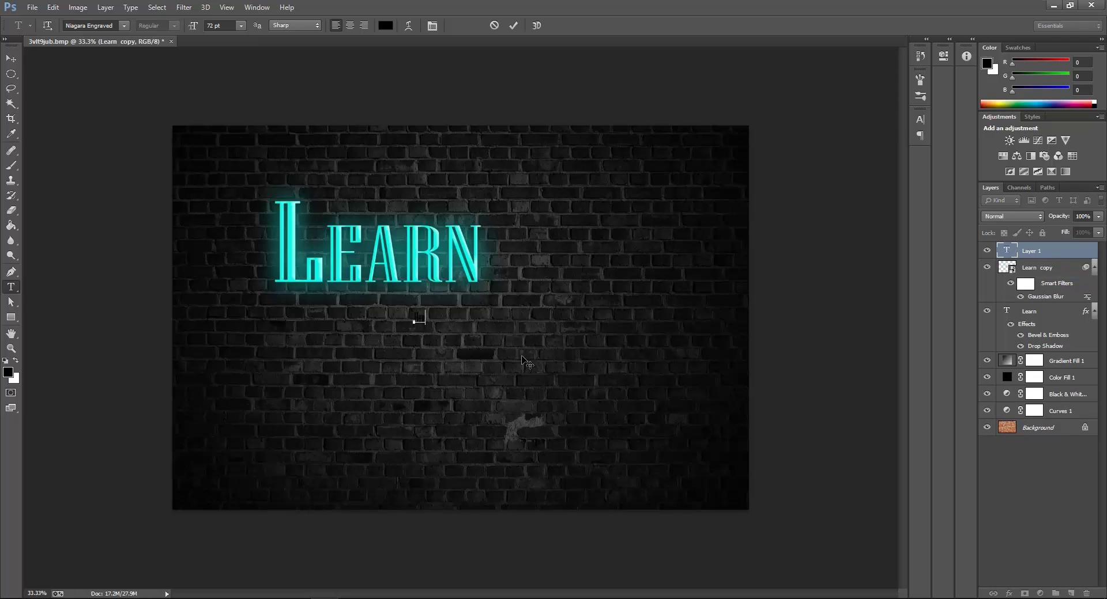
pyautogui.write('How To')
# Step: Set the color of the "How To" text to orange ef7716
pyautogui.moveTo(439, 317); pyautogui.dragTo(384, 311)
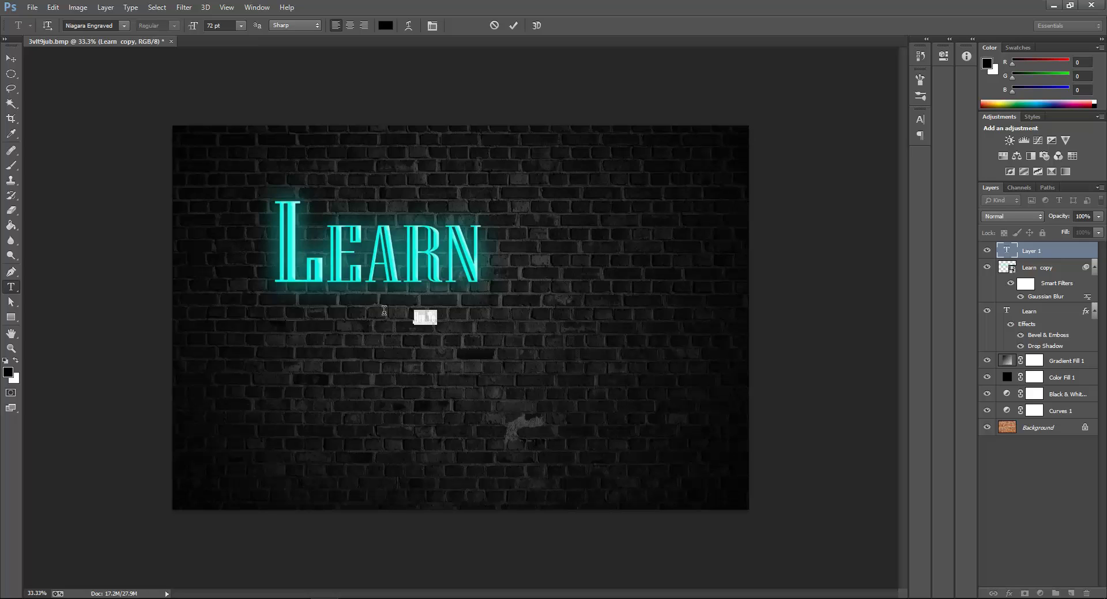
pyautogui.click(386, 26)
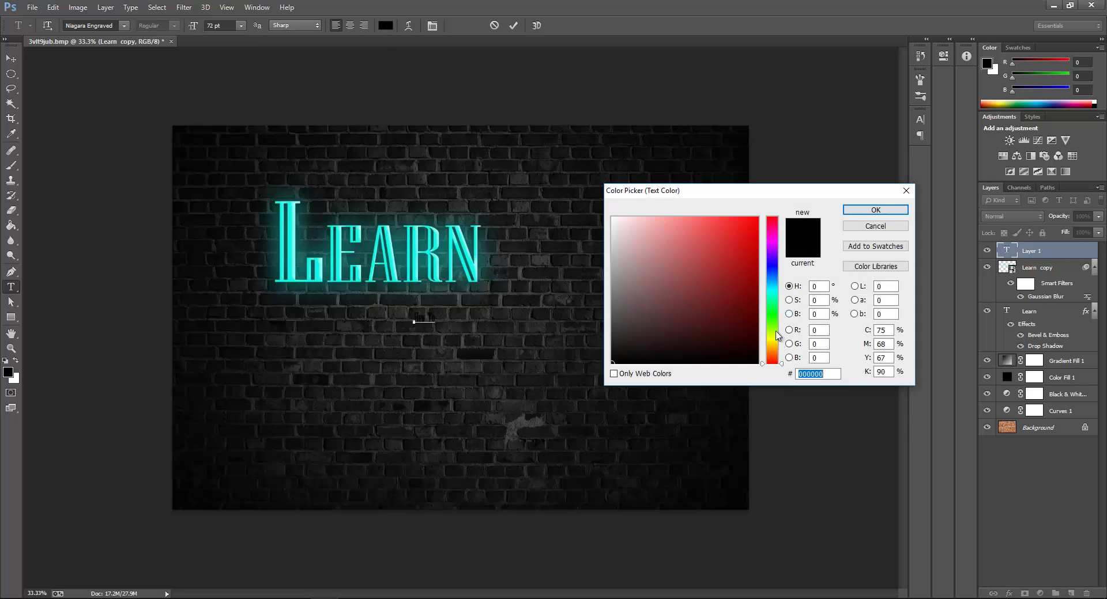
pyautogui.click(776, 340)
pyautogui.click(747, 248)
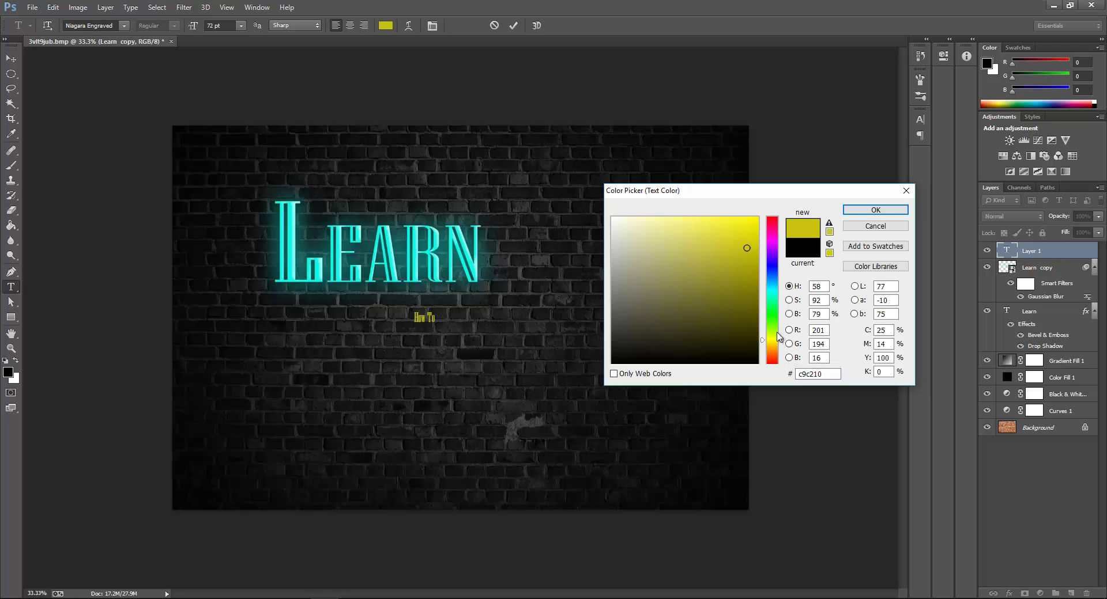
pyautogui.moveTo(781, 340); pyautogui.dragTo(782, 356)
pyautogui.click(756, 217)
pyautogui.click(747, 225)
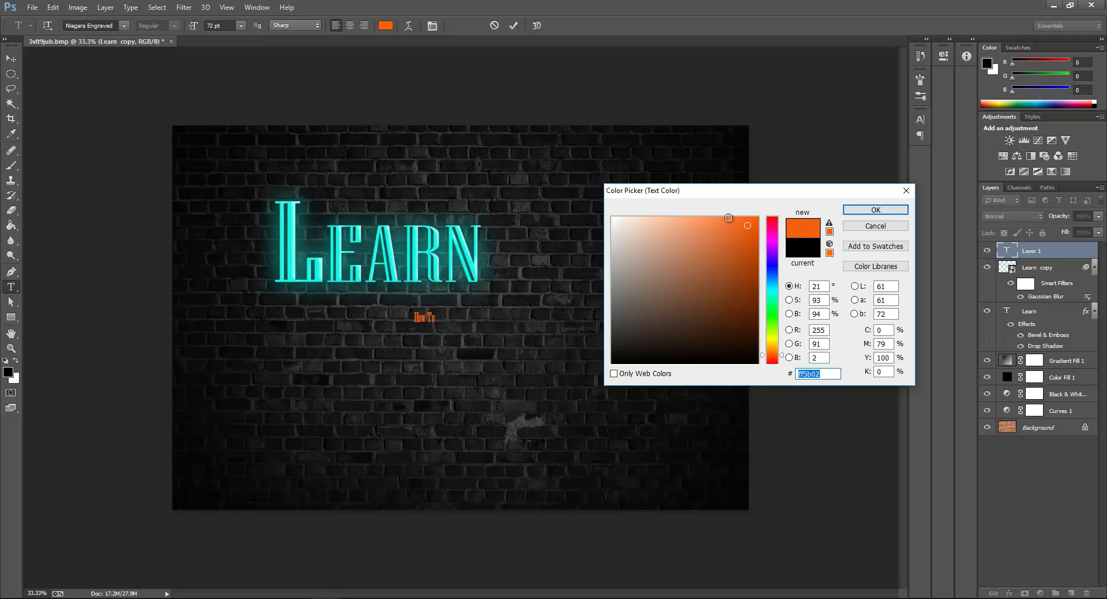
pyautogui.click(728, 218)
pyautogui.moveTo(748, 226); pyautogui.dragTo(749, 212)
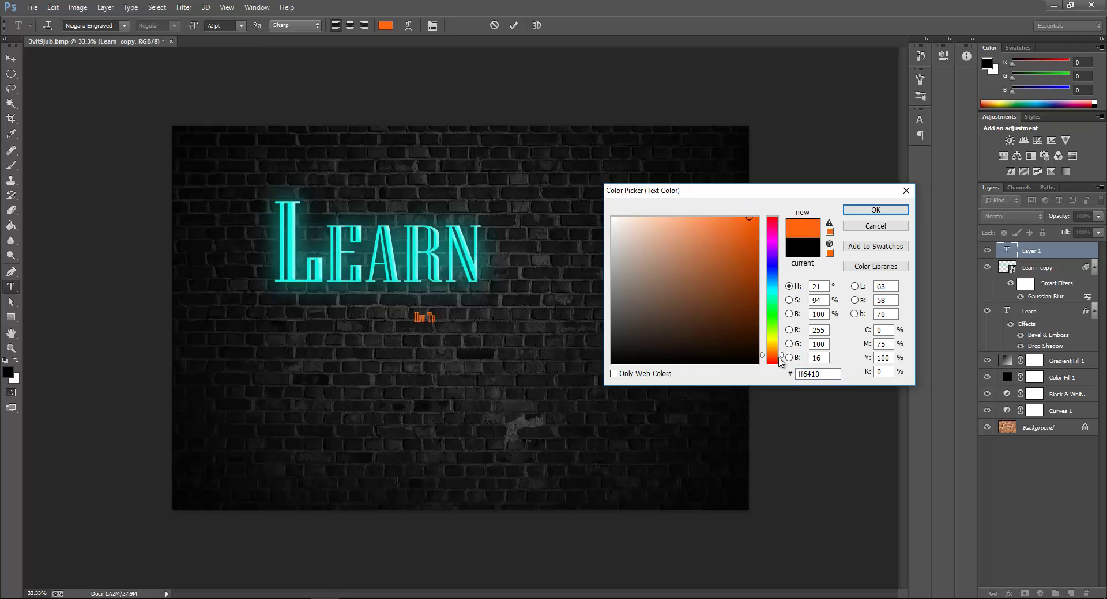
pyautogui.click(783, 359)
pyautogui.click(724, 218)
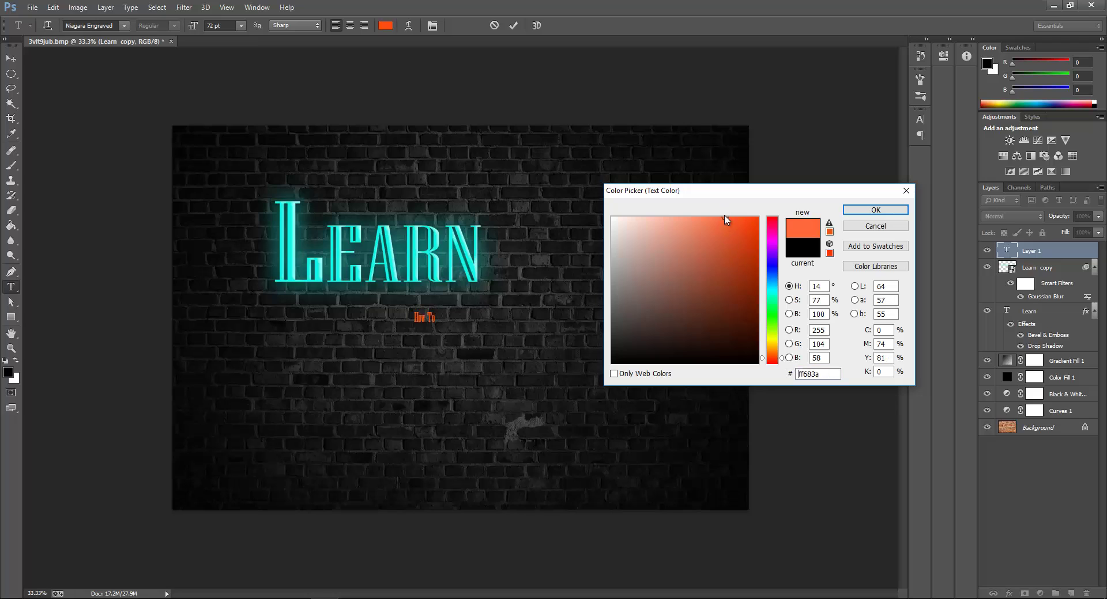
pyautogui.click(783, 353)
pyautogui.click(757, 218)
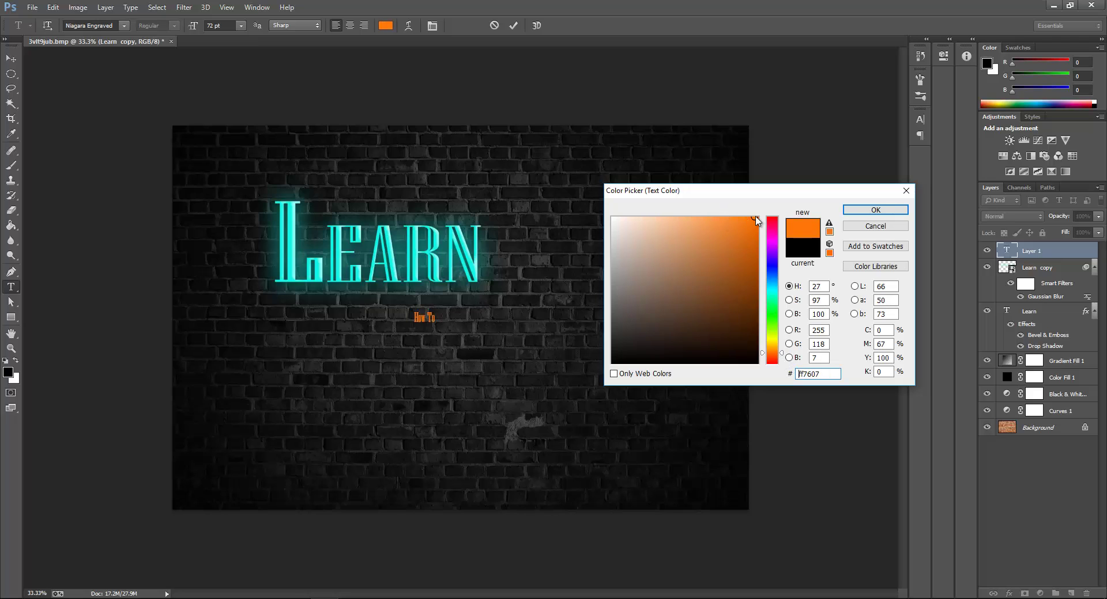
pyautogui.click(745, 226)
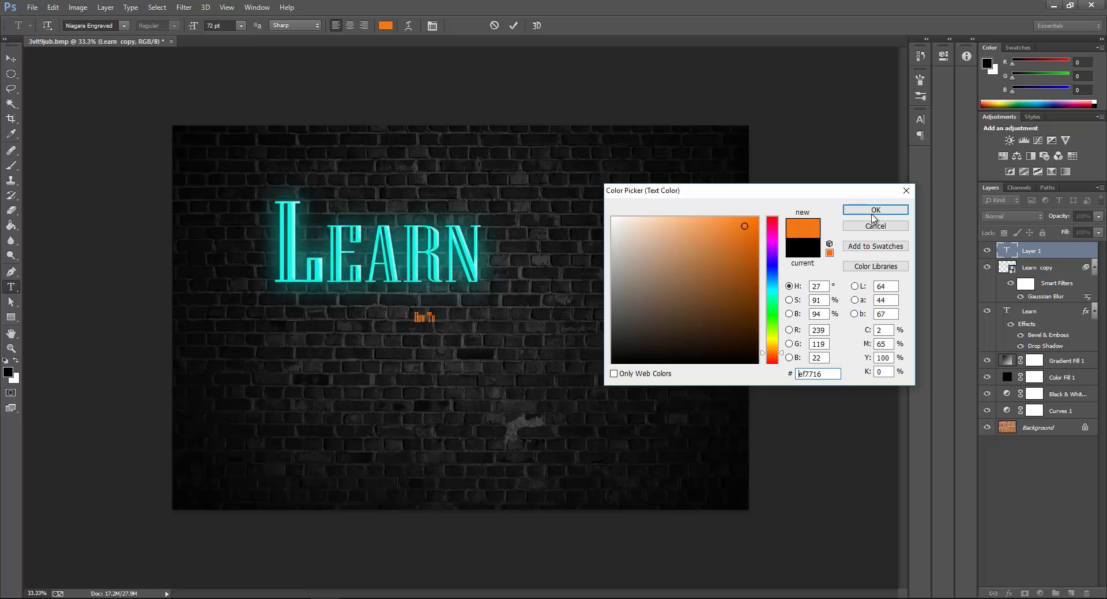
pyautogui.click(873, 211)
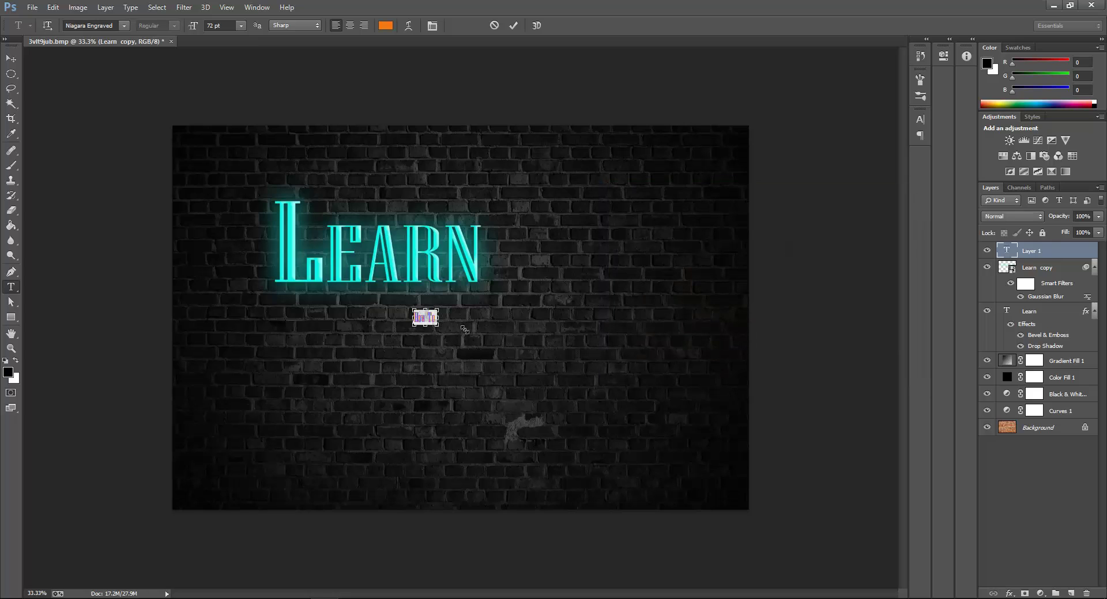
# Step: Scale the "How To" text up to about 273 pt below the "Learn" text
pyautogui.moveTo(437, 325); pyautogui.dragTo(549, 345)
pyautogui.moveTo(414, 308); pyautogui.dragTo(380, 288)
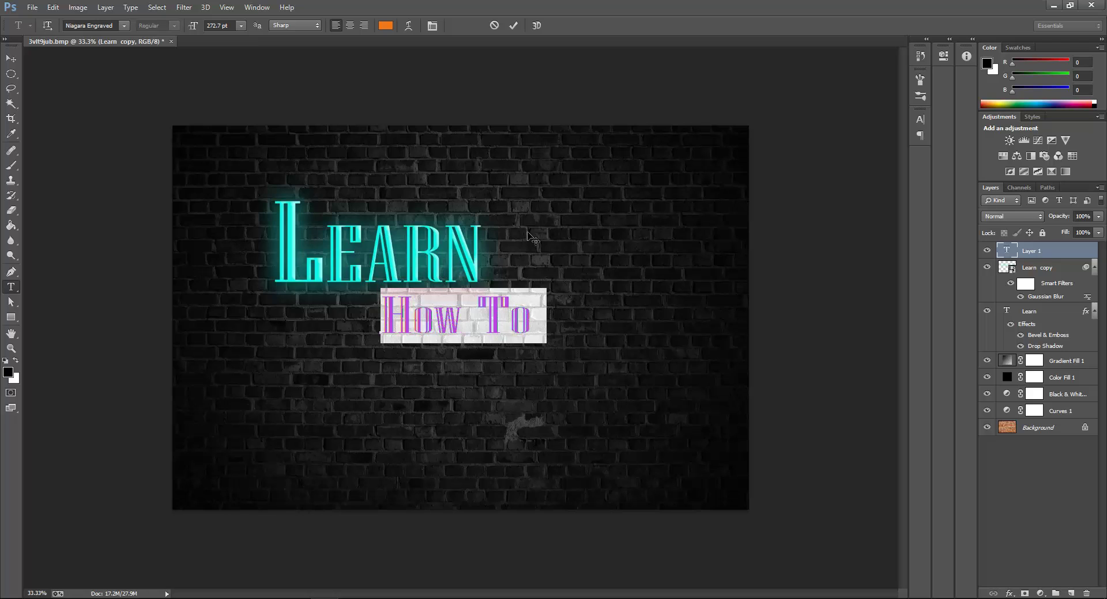
# Step: Widen the "How To" text, scale it to about 290 pt and move it up directly beneath "Learn"
pyautogui.click(513, 26)
pyautogui.click(528, 327)
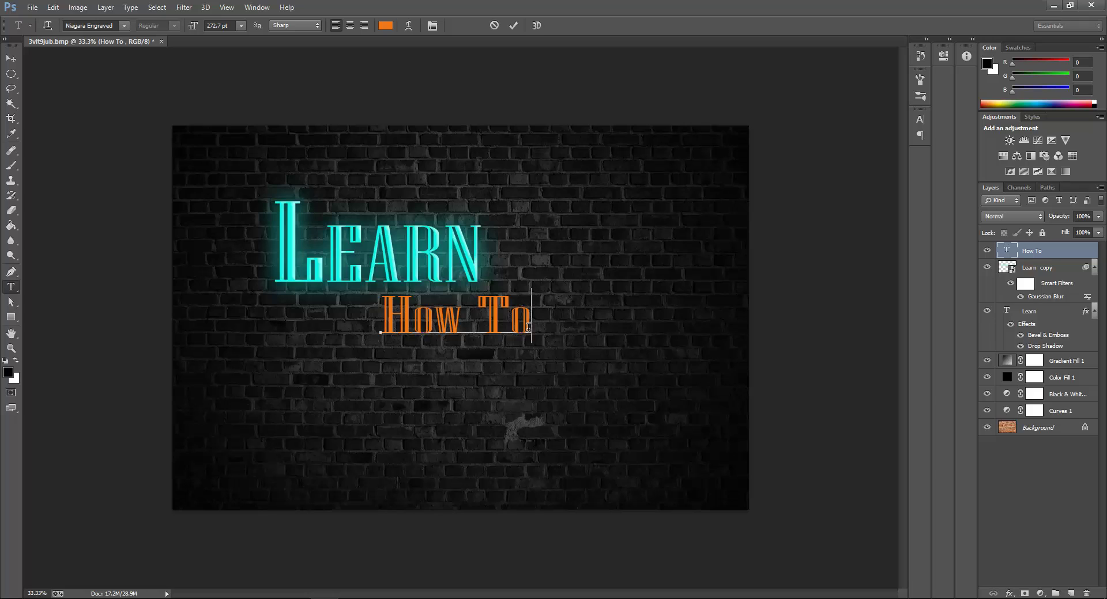
pyautogui.moveTo(548, 341); pyautogui.dragTo(582, 344)
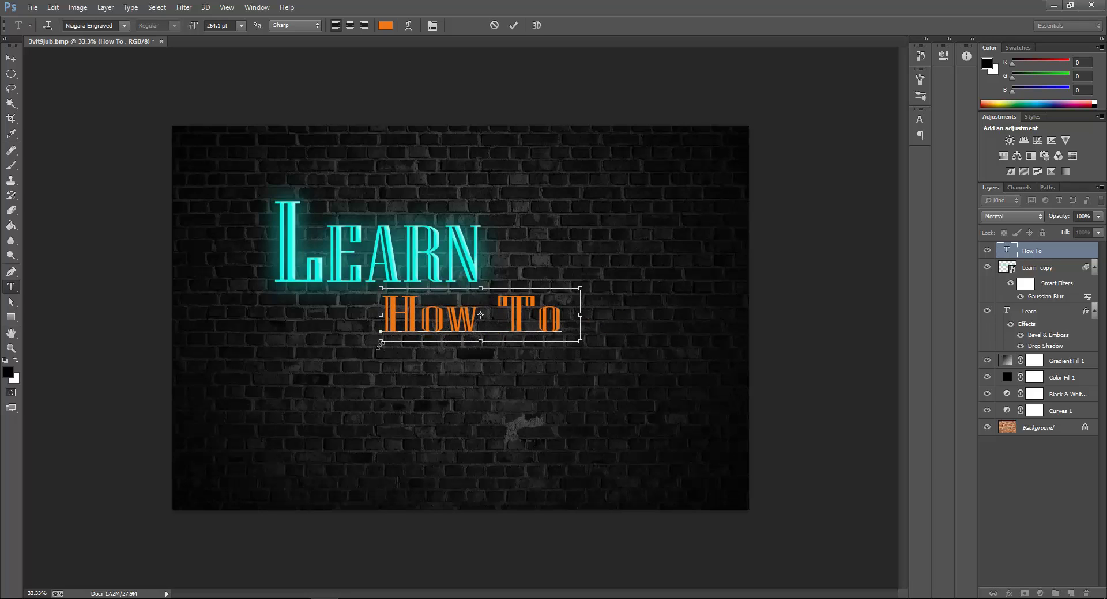
pyautogui.moveTo(382, 345); pyautogui.dragTo(374, 350)
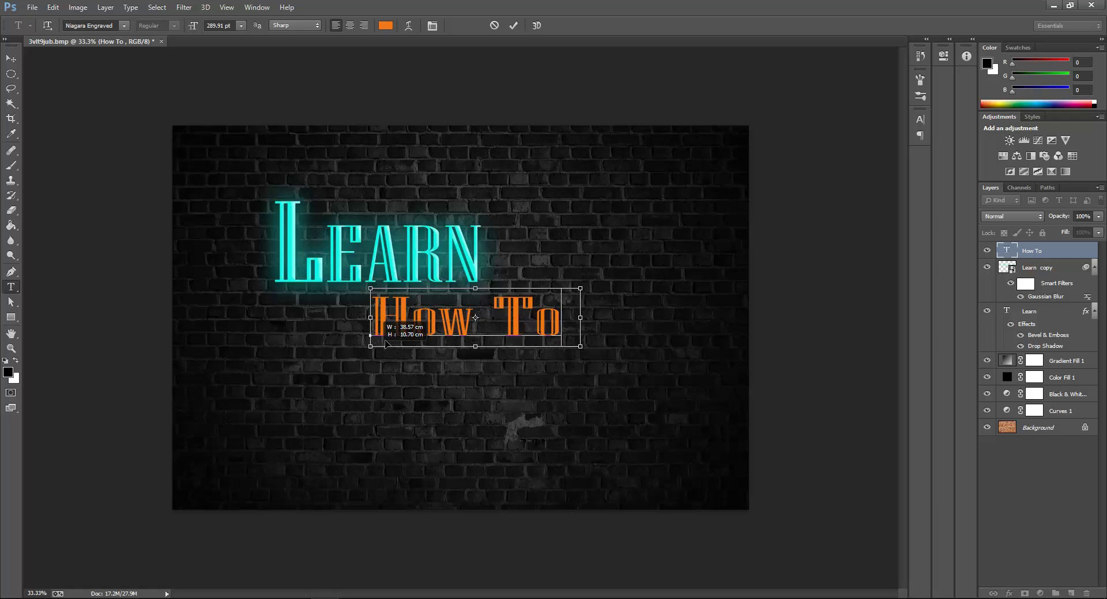
pyautogui.moveTo(442, 327)
pyautogui.mouseDown()
pyautogui.moveTo(457, 323)
pyautogui.moveTo(450, 318)
pyautogui.mouseUp()
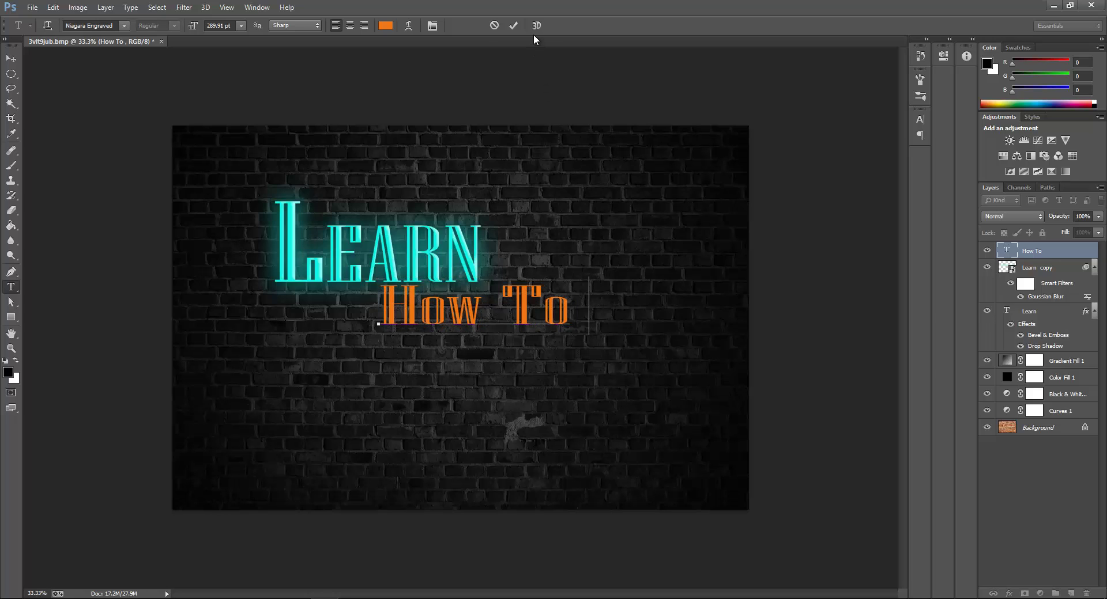
pyautogui.click(513, 25)
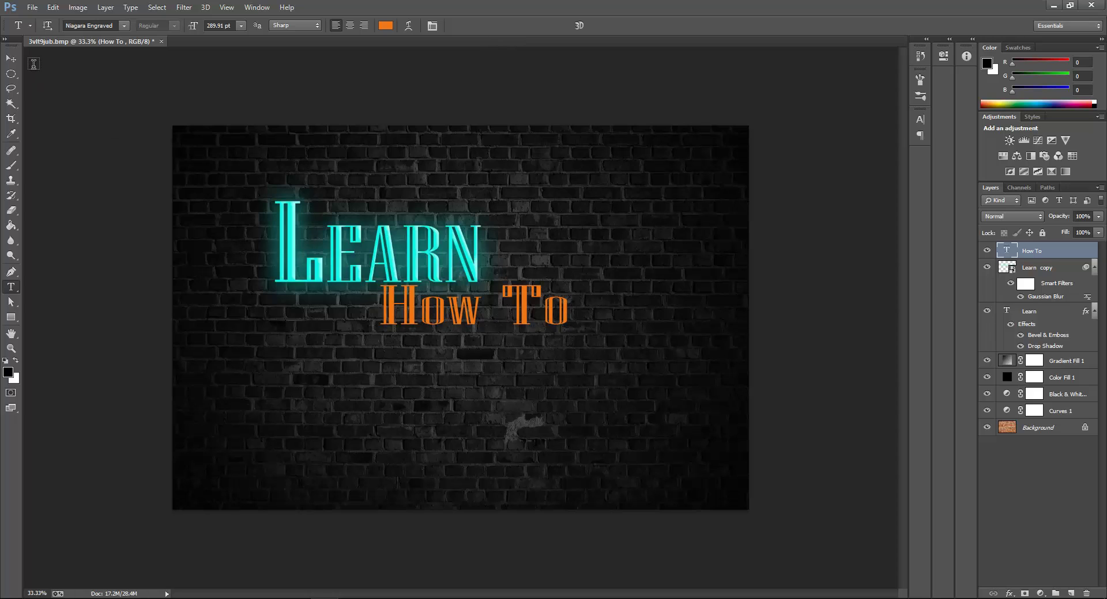
# Step: Move the "How To" text slightly up and nudge it left so it sits tight against the lower edge of "Learn"
pyautogui.click(11, 60)
pyautogui.moveTo(428, 305); pyautogui.dragTo(434, 302)
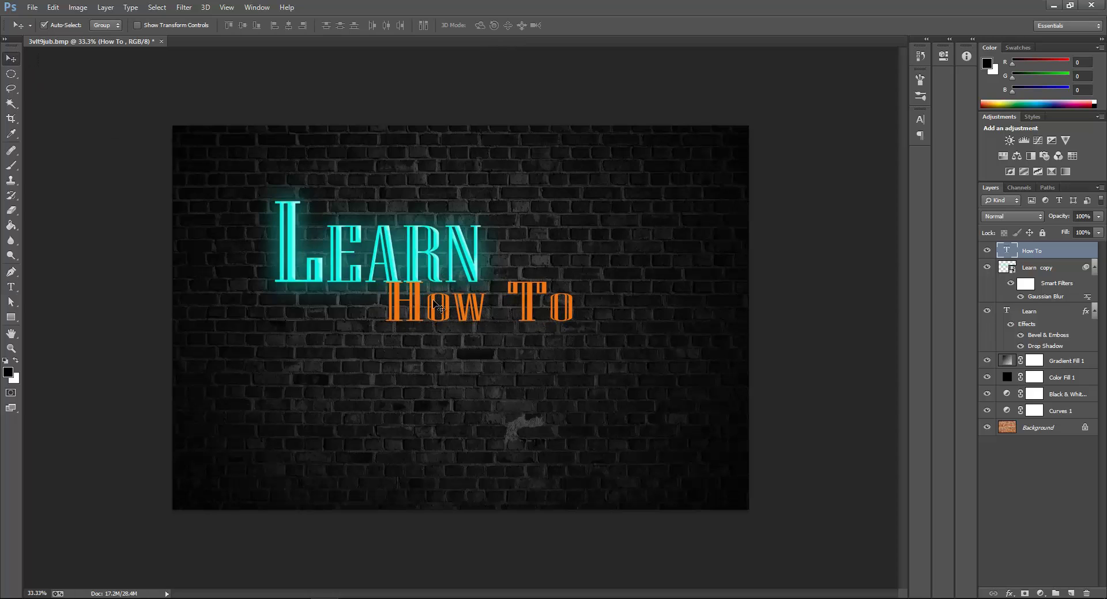
pyautogui.press('Left')
pyautogui.press('Left')
pyautogui.press('Left')
pyautogui.press('Left')
pyautogui.press('Left')
pyautogui.press('Left')
pyautogui.press('Left')
pyautogui.press('Left')
pyautogui.press('Left')
pyautogui.press('Left')
pyautogui.press('Left')
pyautogui.press('Left')
pyautogui.press('Left')
pyautogui.press('Left')
pyautogui.press('Left')
pyautogui.press('Left')
pyautogui.press('Left')
pyautogui.press('Left')
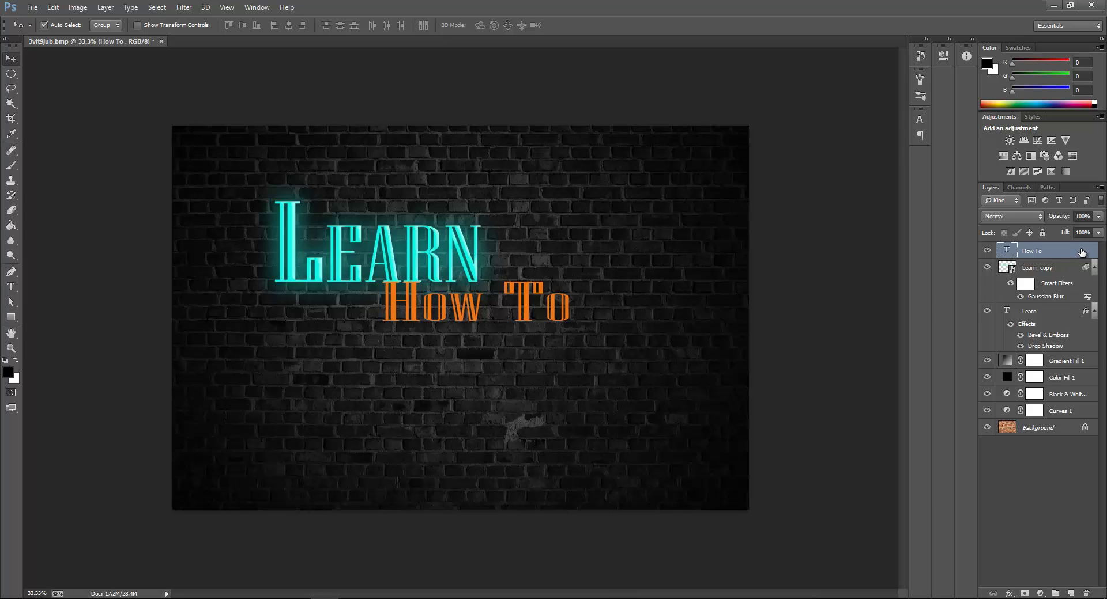
pyautogui.doubleClick(1082, 253)
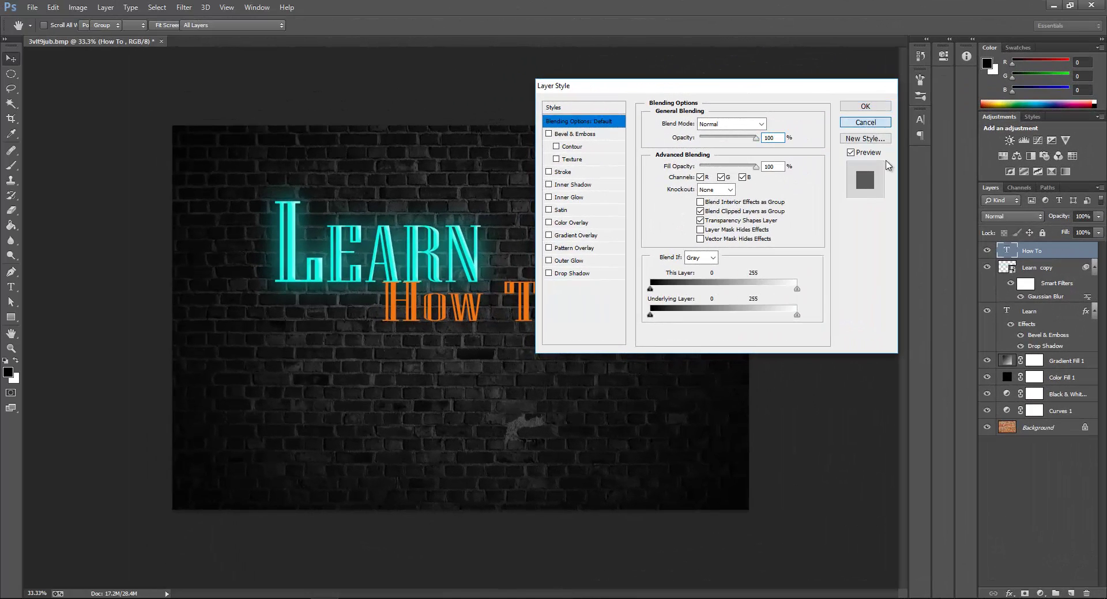
pyautogui.click(869, 123)
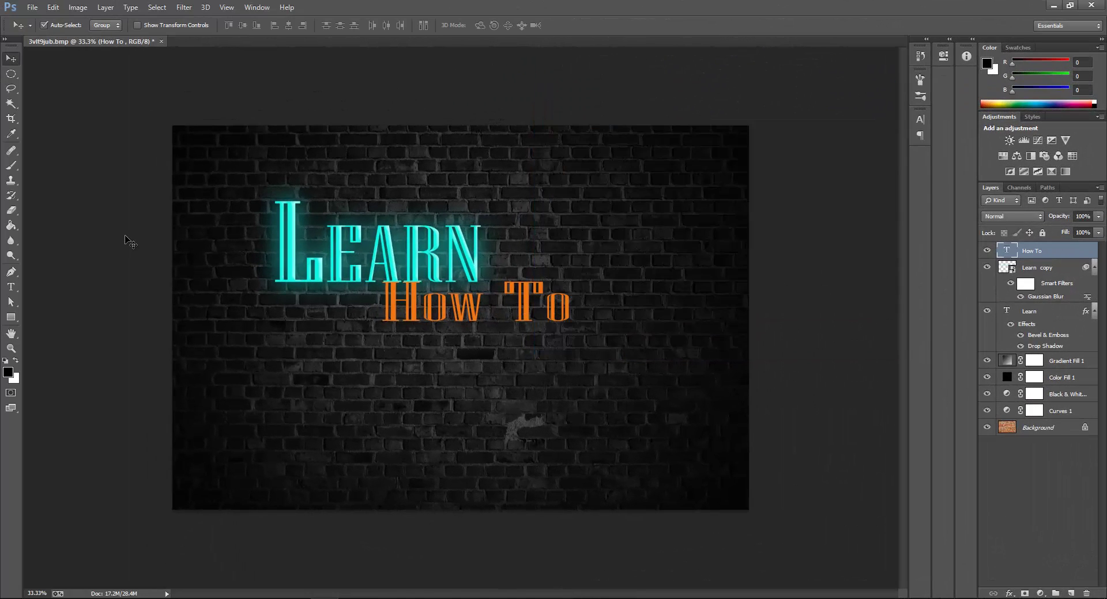
# Step: Try the Papyrus font on the "How To" text
pyautogui.press('t')
pyautogui.click(570, 309)
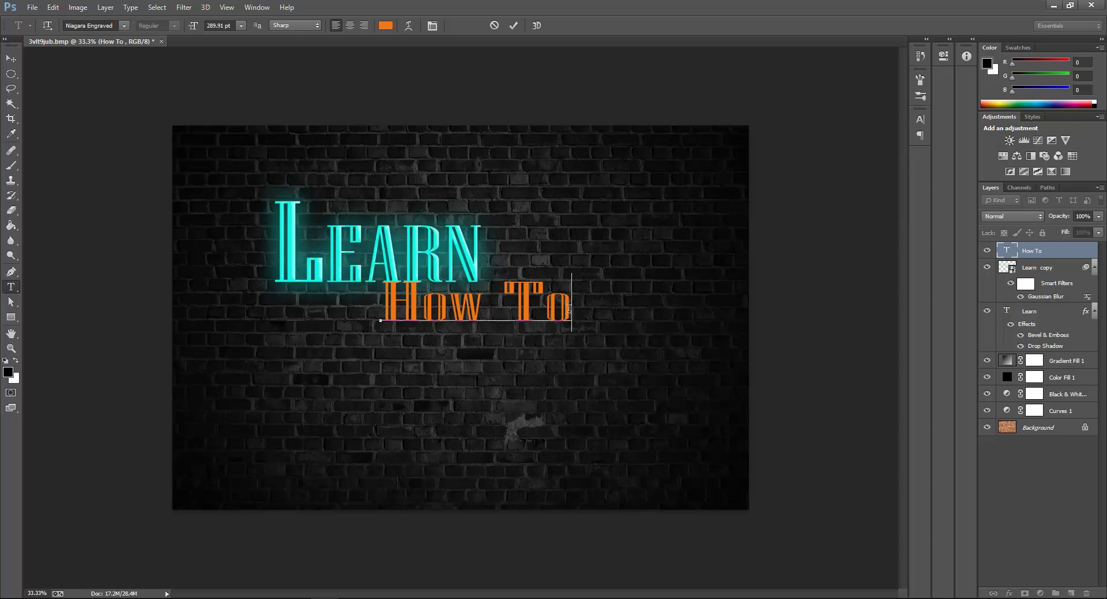
pyautogui.moveTo(570, 309); pyautogui.dragTo(384, 253)
pyautogui.click(123, 26)
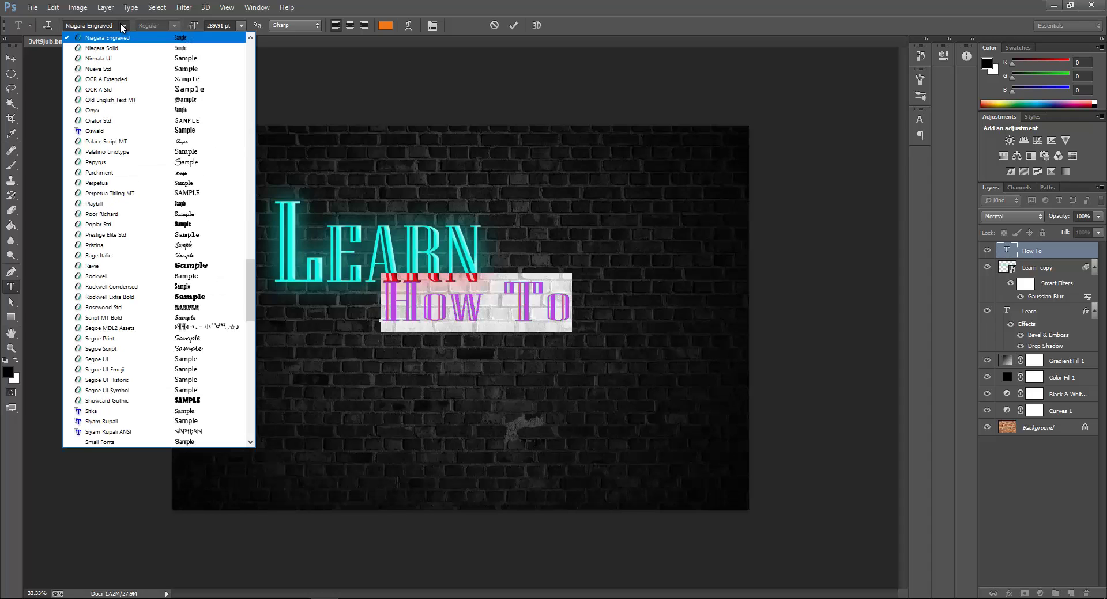
pyautogui.click(162, 162)
pyautogui.click(494, 312)
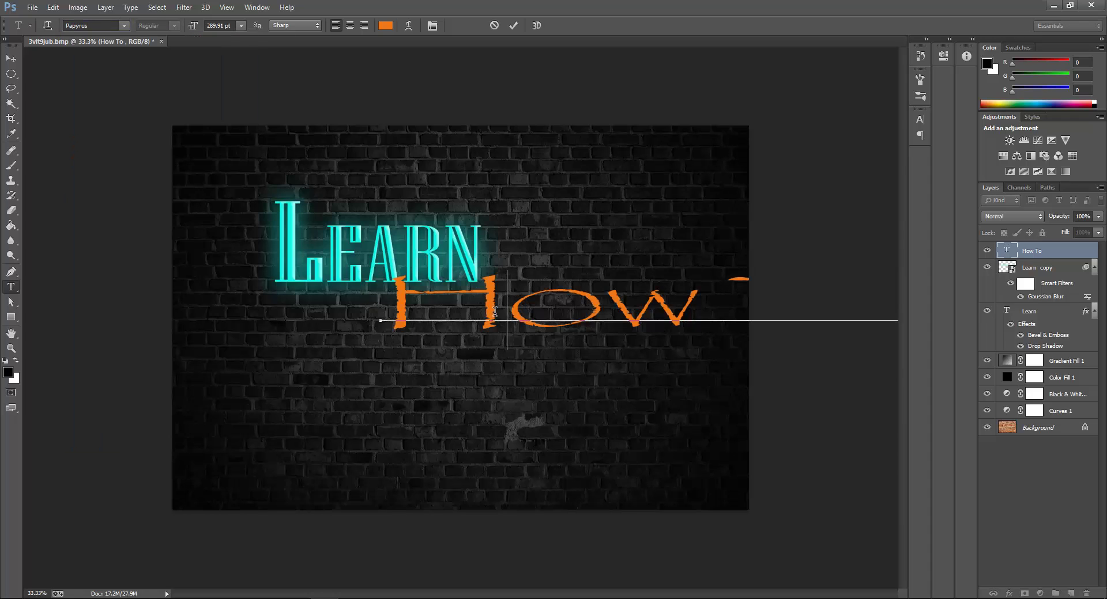
pyautogui.moveTo(387, 299); pyautogui.dragTo(915, 319)
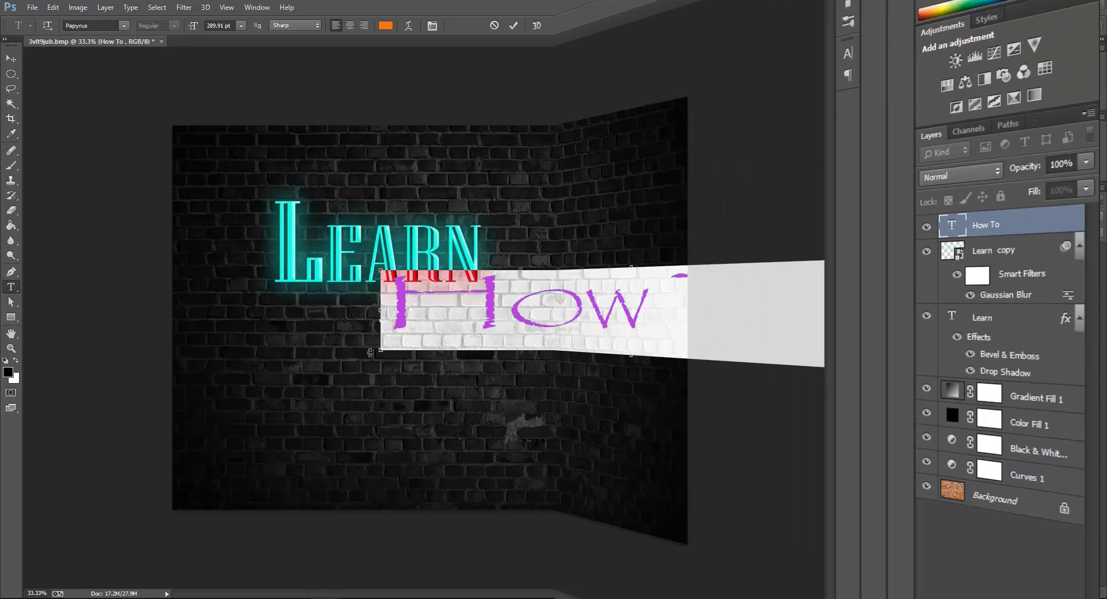
# Step: Change the font of the "How To" text to Playbill
pyautogui.scroll(2, 220, 98)
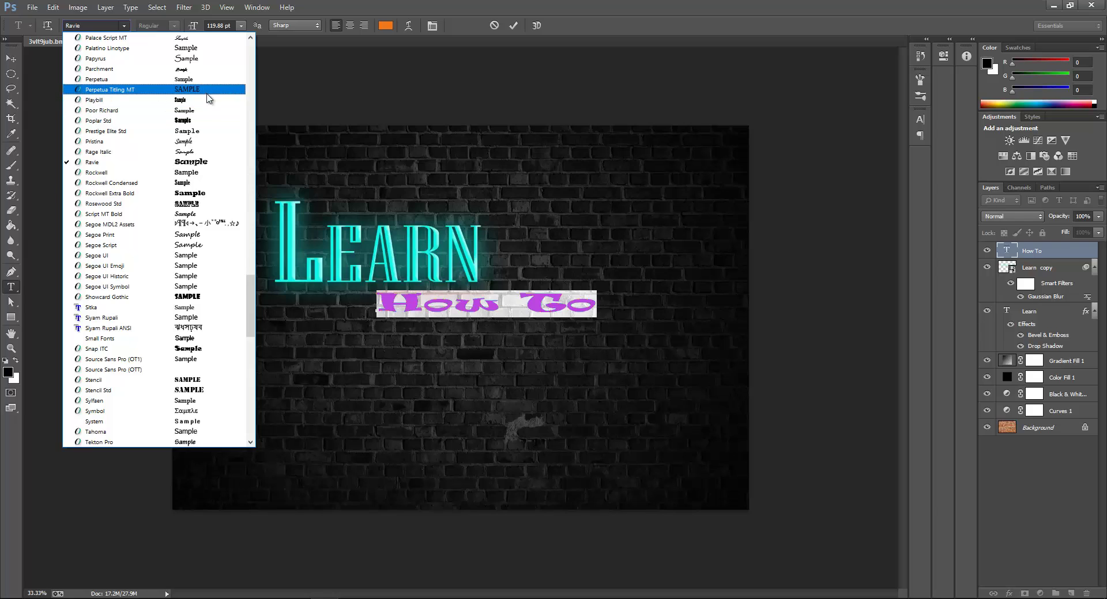
pyautogui.click(209, 100)
pyautogui.click(408, 304)
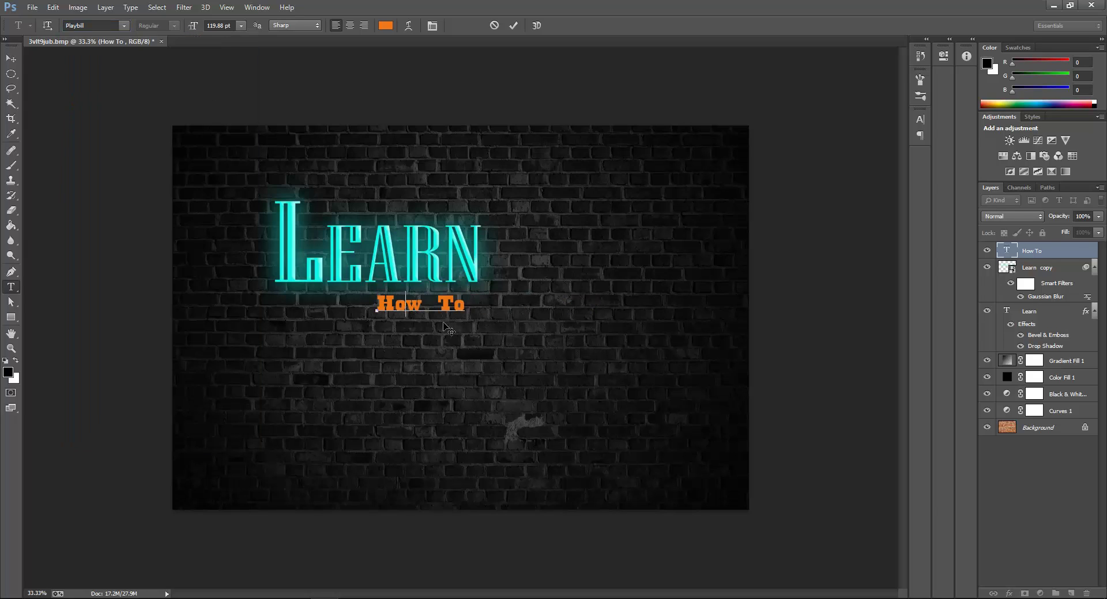
# Step: Try to set the font of the "How To" text back to Niagara Engraved
pyautogui.moveTo(468, 305); pyautogui.dragTo(363, 295)
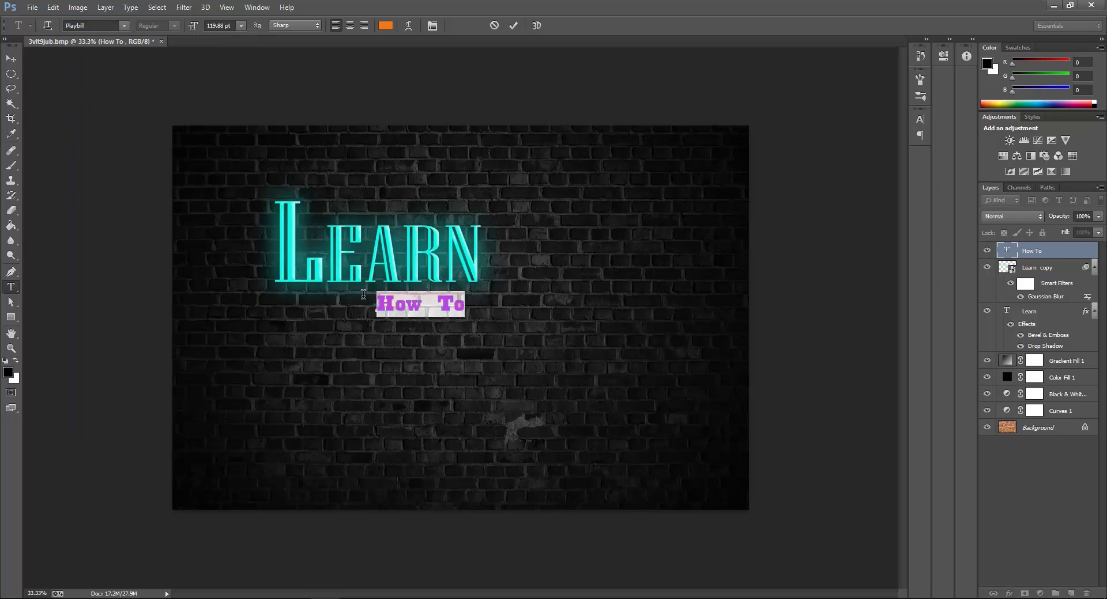
pyautogui.moveTo(108, 26); pyautogui.dragTo(9, 28)
pyautogui.write('ngraved')
# Step: Widen and scale the "How To" text to about 286 pt and position it directly beneath the end of "Learn"
pyautogui.click(462, 307)
pyautogui.moveTo(473, 317); pyautogui.dragTo(623, 327)
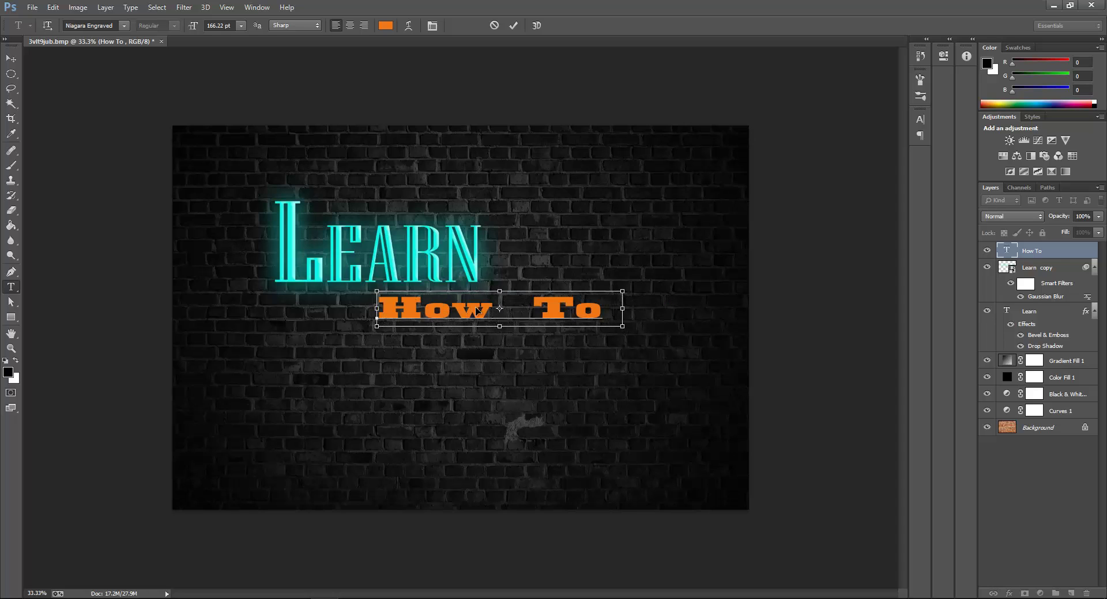
pyautogui.moveTo(476, 311); pyautogui.dragTo(509, 346)
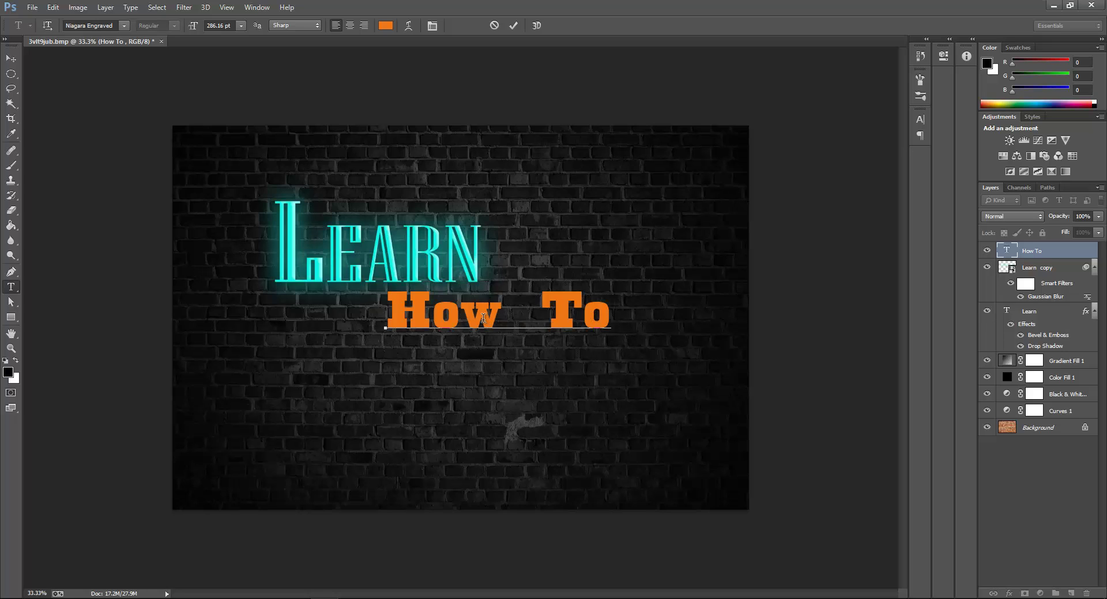
pyautogui.click(18, 60)
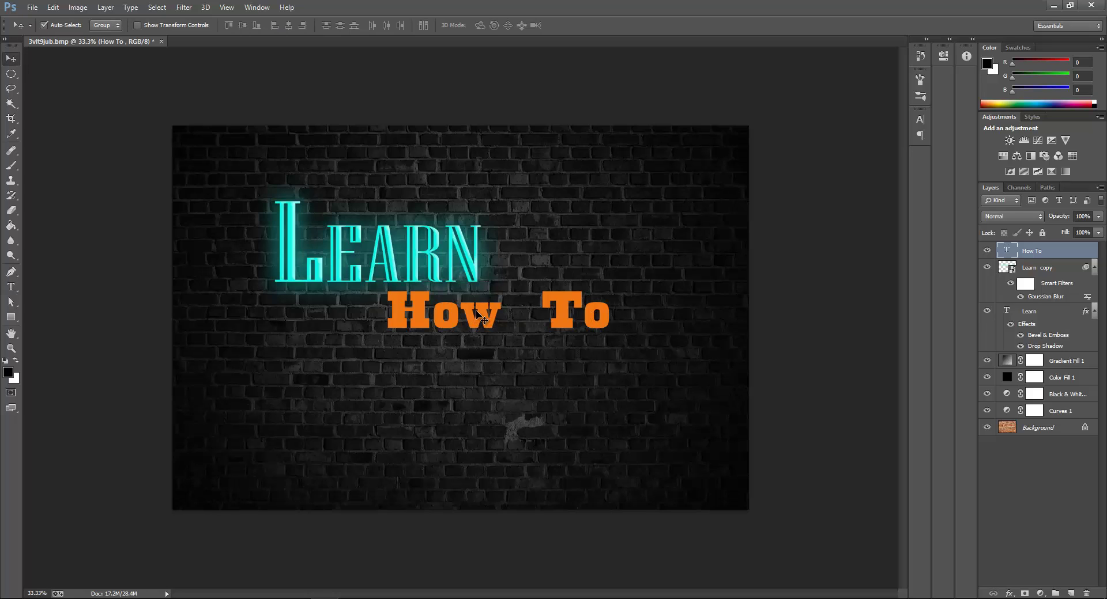
pyautogui.moveTo(477, 316); pyautogui.dragTo(473, 304)
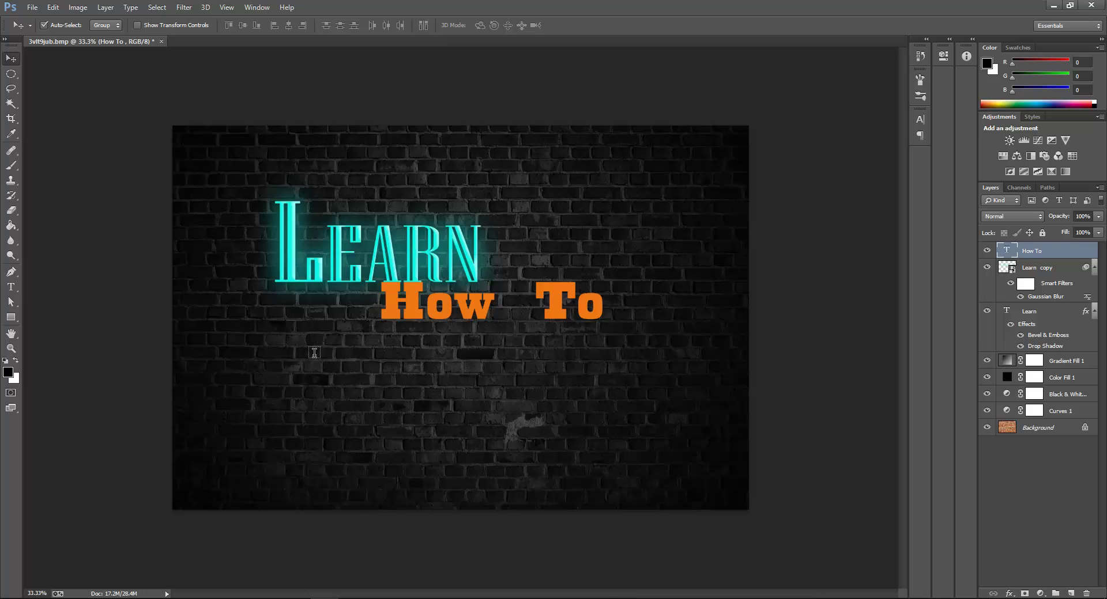
# Step: Try to remove the extra space between "How" and "To" and check the text's character settings
pyautogui.press('t')
pyautogui.click(533, 316)
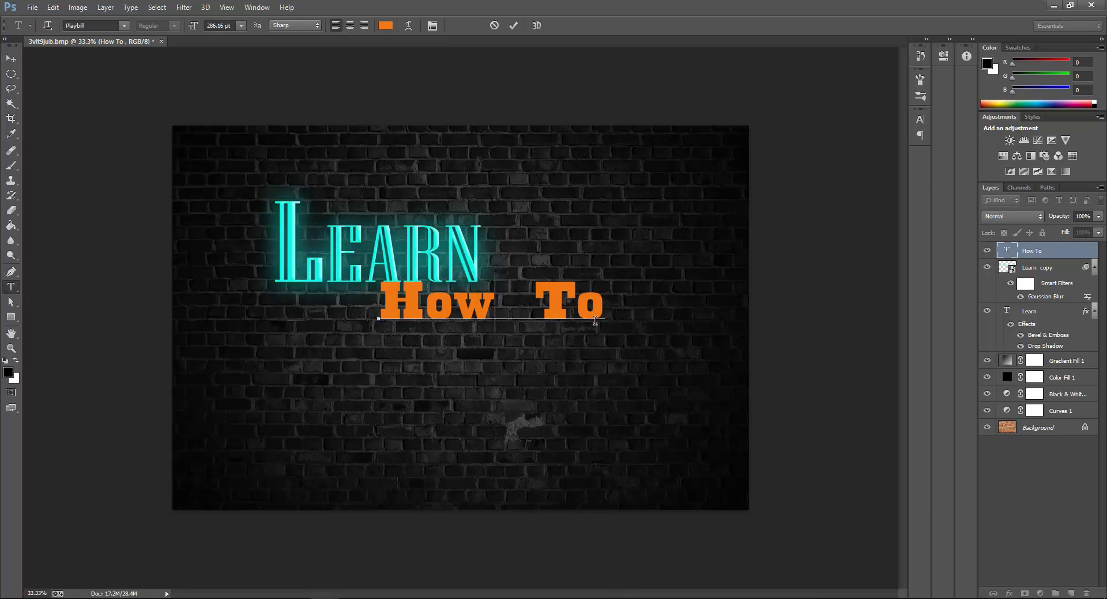
pyautogui.press('BackSpace')
pyautogui.press('BackSpace')
pyautogui.click(923, 122)
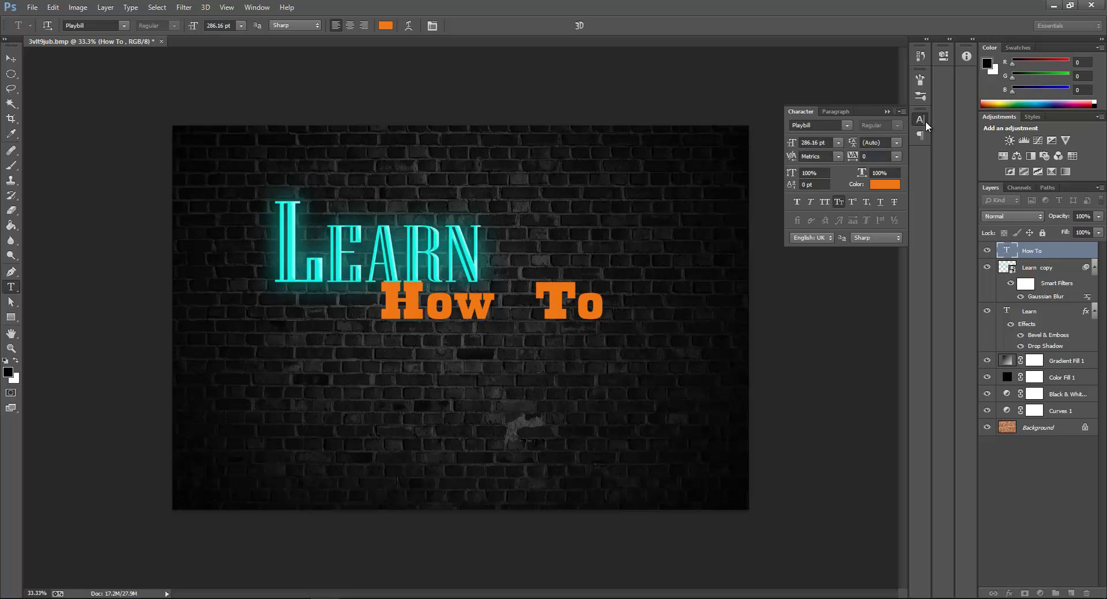
pyautogui.click(1103, 257)
pyautogui.click(13, 60)
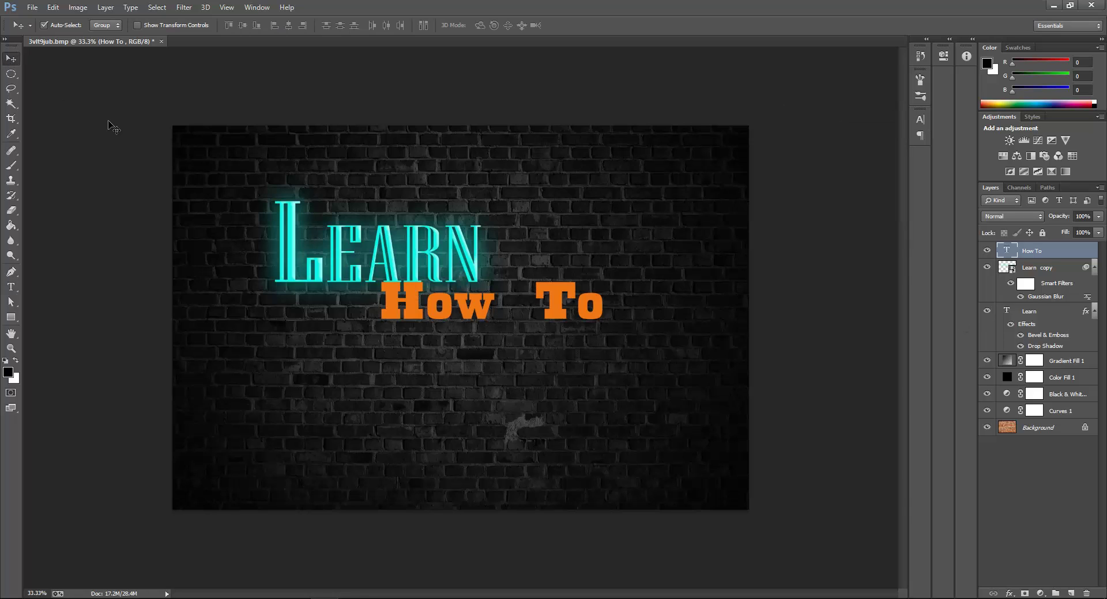
pyautogui.moveTo(433, 314); pyautogui.dragTo(433, 315)
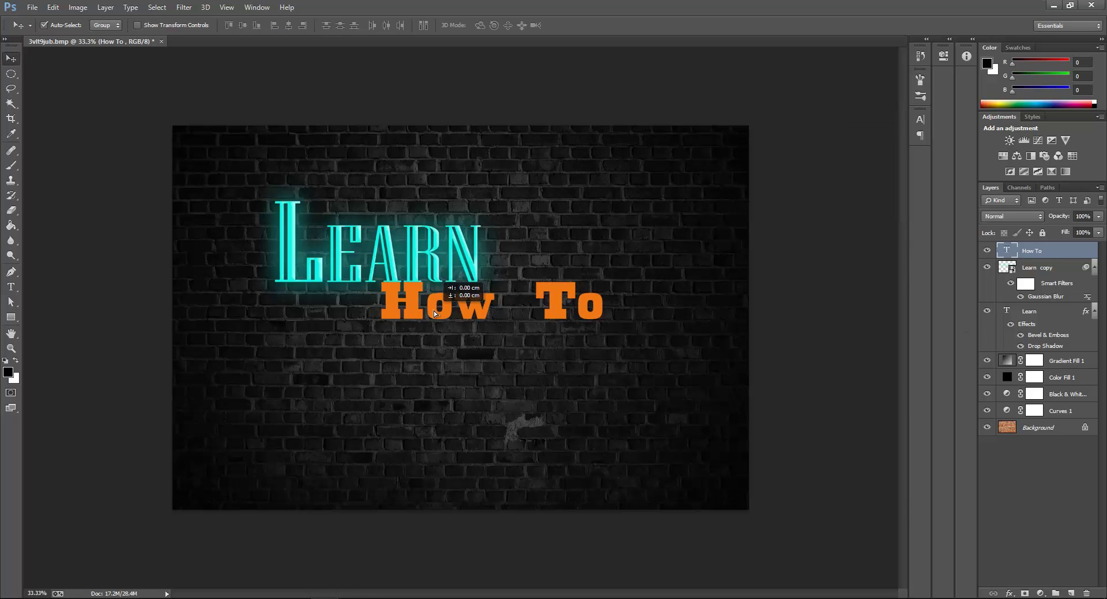
# Step: Add an Inner Bevel to the "How To" layer with 235% depth, 0 px soften, 100% highlight opacity and 0% shadow opacity
pyautogui.doubleClick(1084, 250)
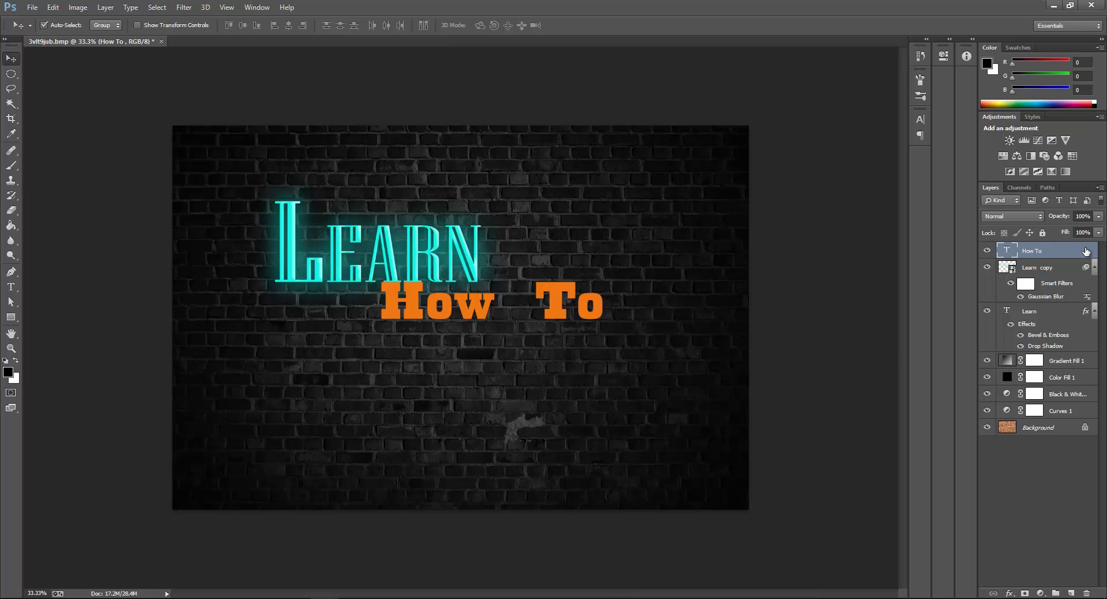
pyautogui.click(563, 136)
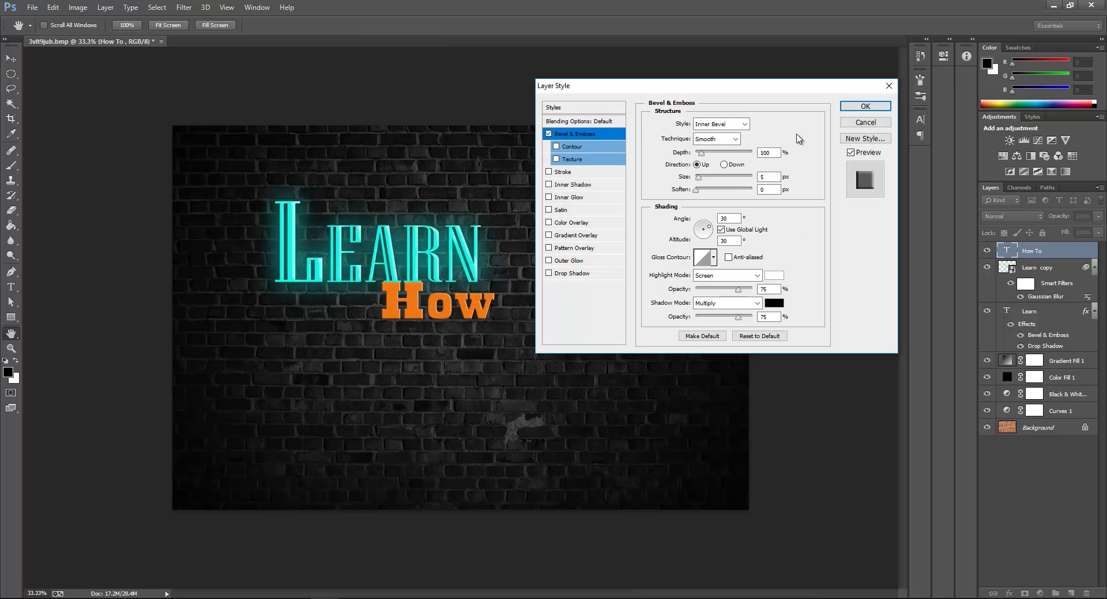
pyautogui.moveTo(699, 179)
pyautogui.mouseDown()
pyautogui.moveTo(705, 191)
pyautogui.moveTo(700, 179)
pyautogui.mouseUp()
pyautogui.click(734, 317)
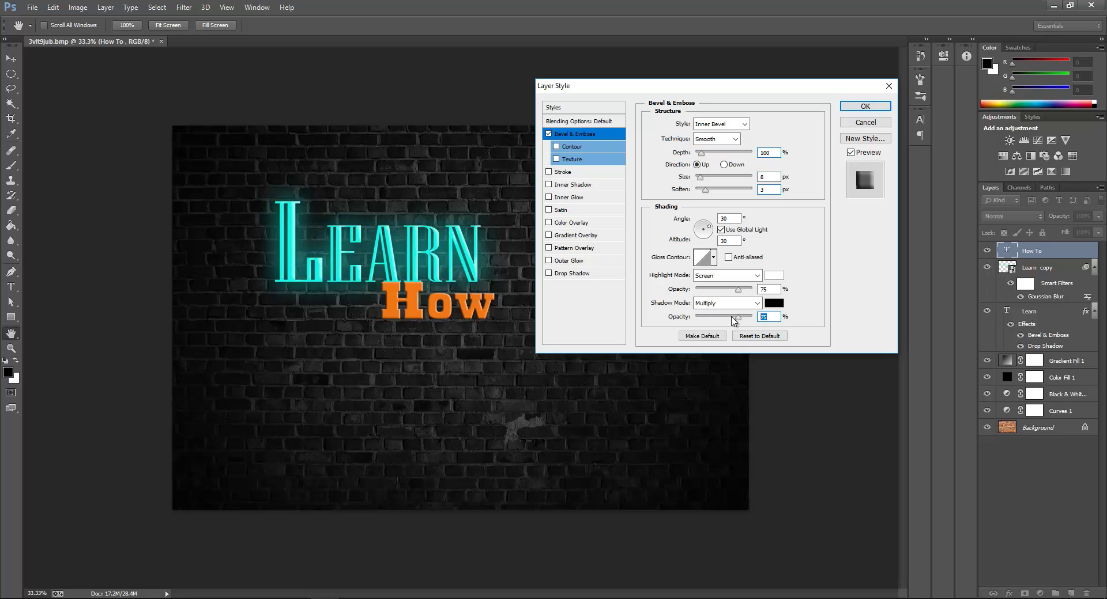
pyautogui.write('0')
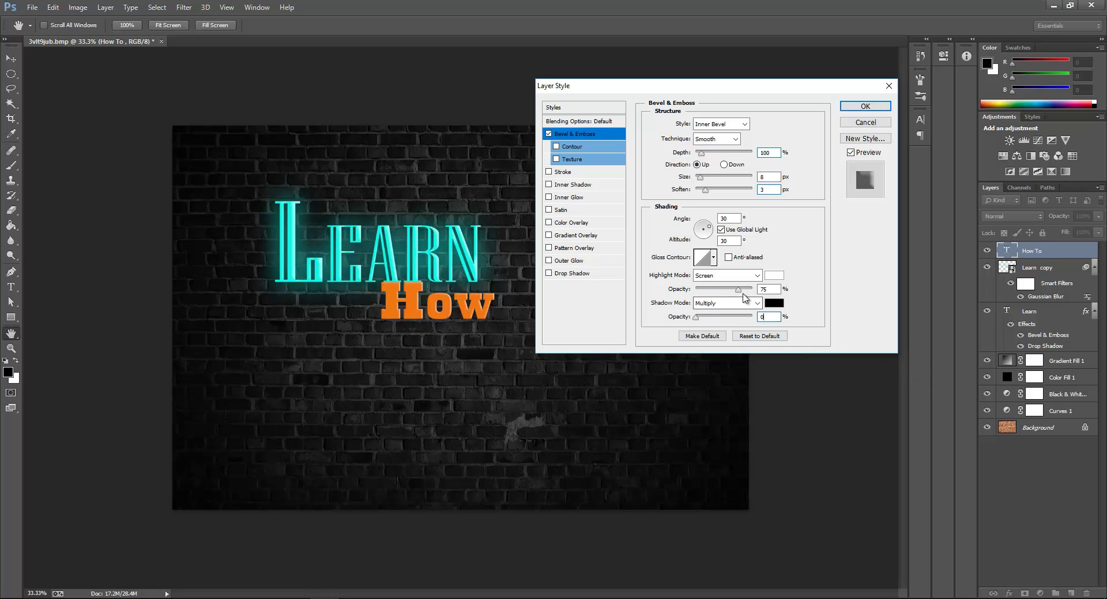
pyautogui.moveTo(738, 289); pyautogui.dragTo(751, 289)
pyautogui.moveTo(699, 177); pyautogui.dragTo(706, 180)
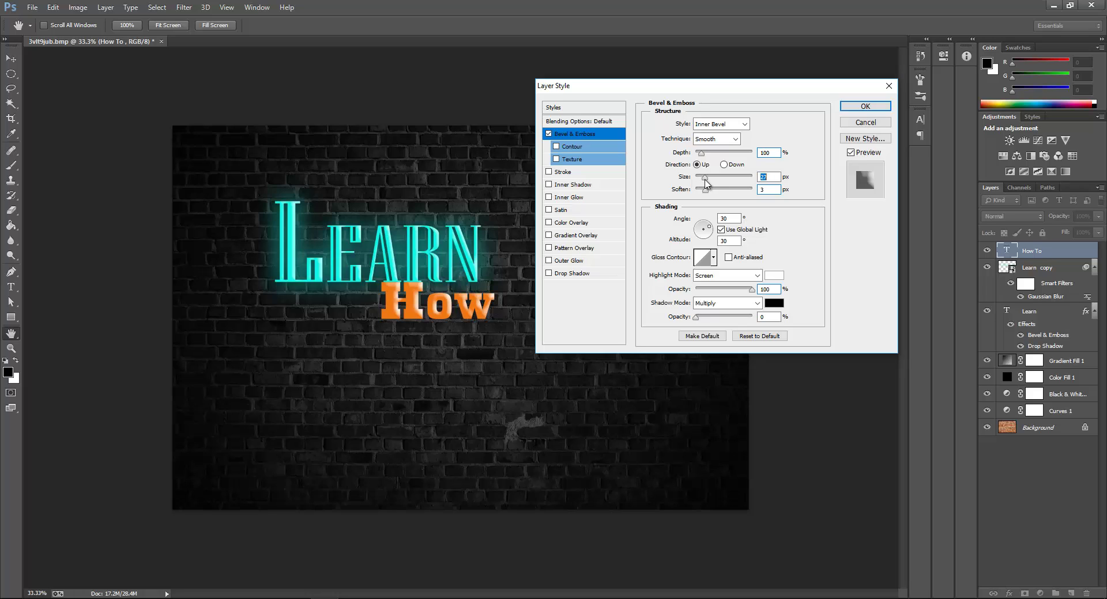
pyautogui.moveTo(706, 191); pyautogui.dragTo(712, 192)
pyautogui.moveTo(700, 153); pyautogui.dragTo(703, 182)
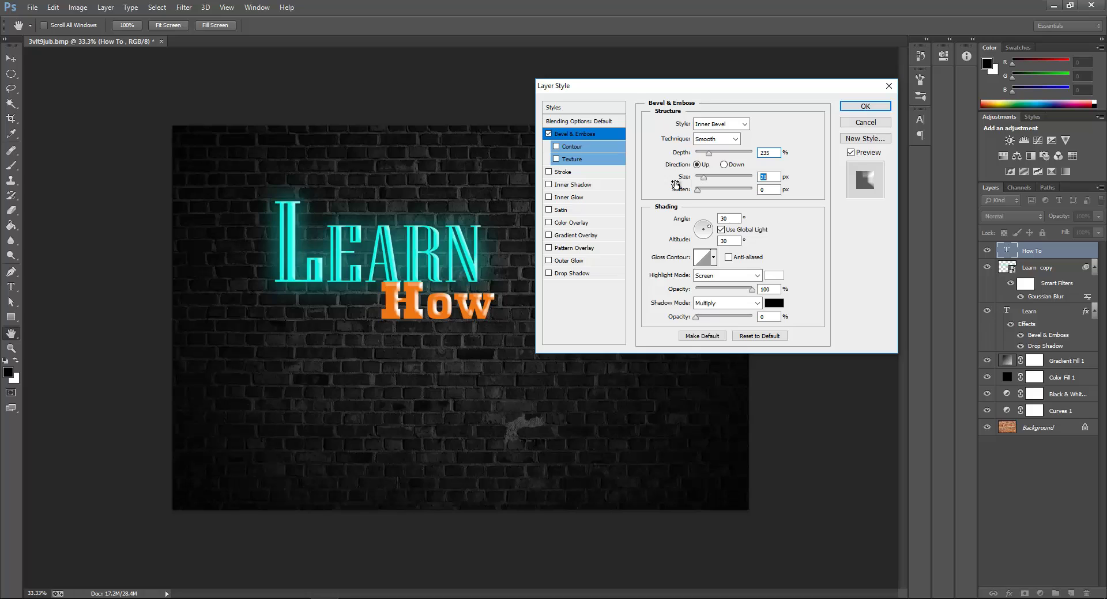
# Step: Add a Drop Shadow with 11% spread and an Outer Glow with 3% spread and 6 px size to the "How To" layer
pyautogui.click(572, 275)
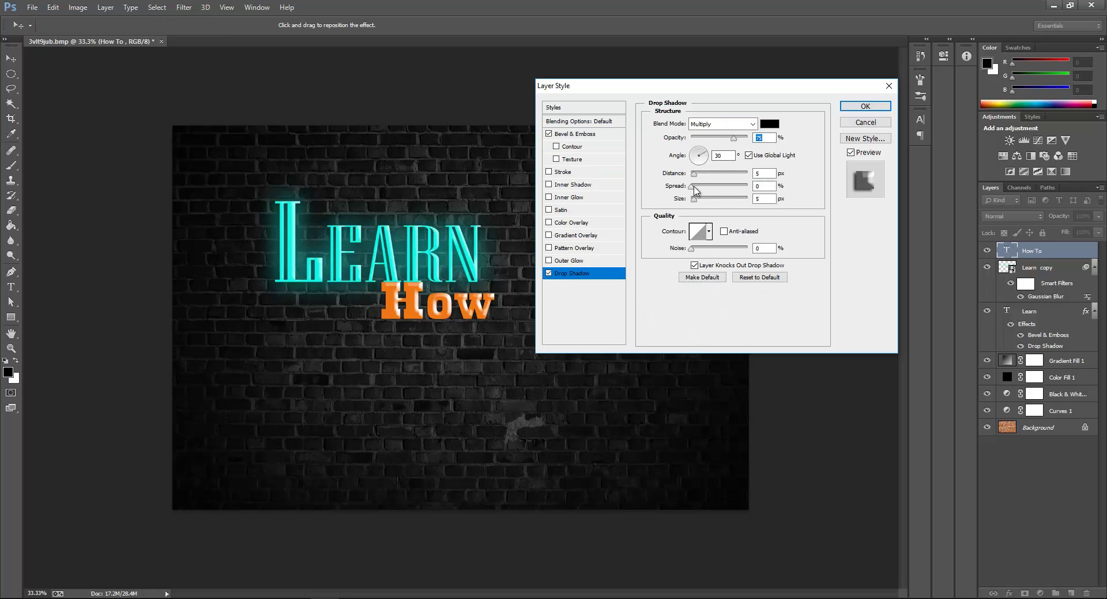
pyautogui.moveTo(694, 188)
pyautogui.mouseDown()
pyautogui.moveTo(707, 188)
pyautogui.moveTo(707, 201)
pyautogui.moveTo(697, 190)
pyautogui.mouseUp()
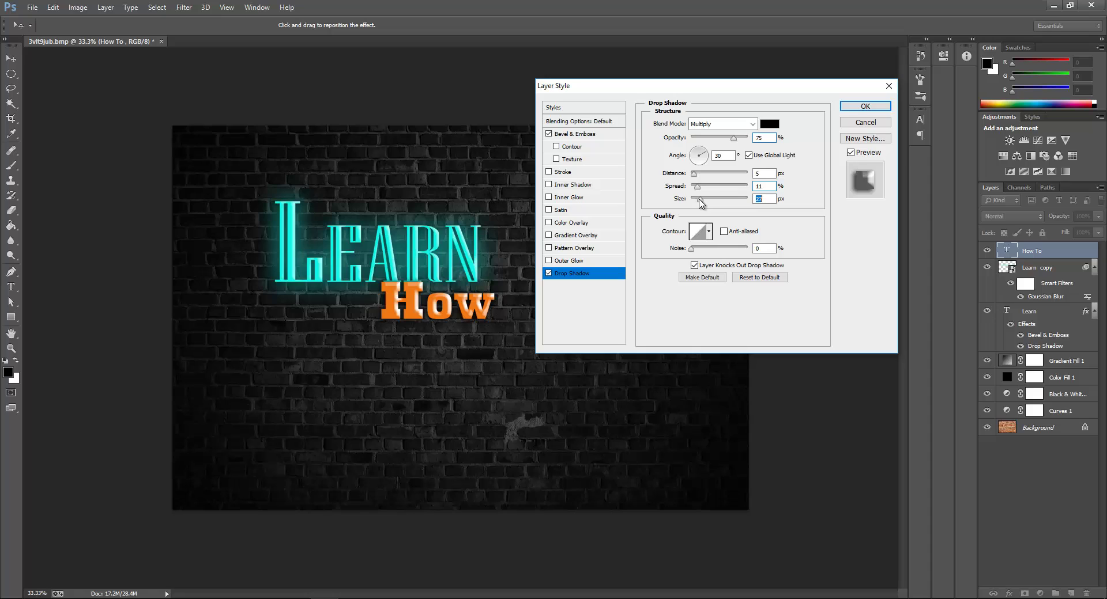
pyautogui.click(596, 262)
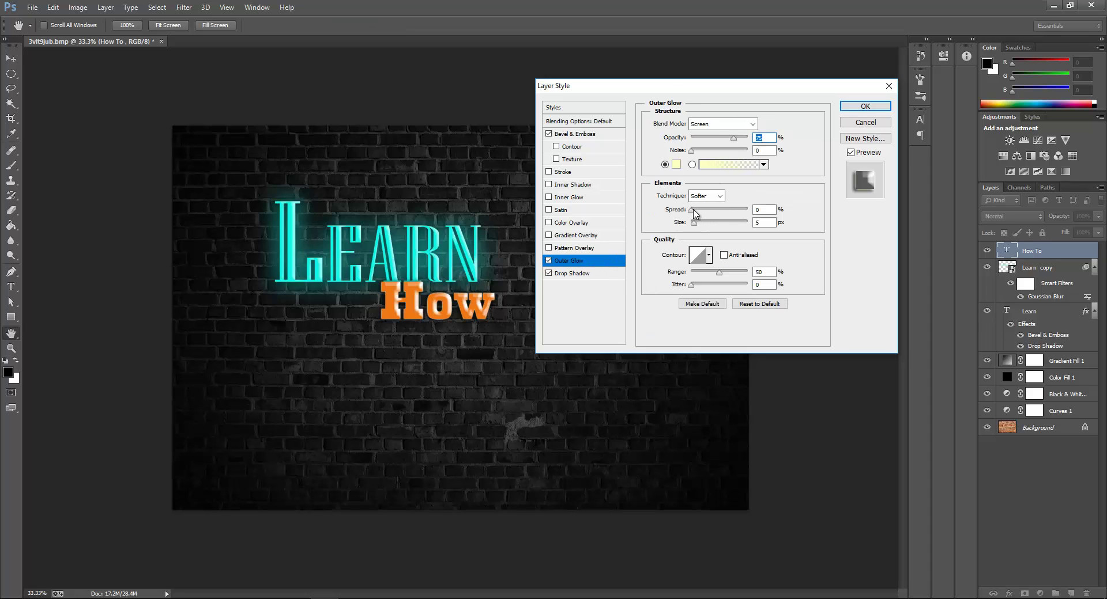
pyautogui.moveTo(694, 211)
pyautogui.mouseDown()
pyautogui.moveTo(708, 223)
pyautogui.moveTo(693, 211)
pyautogui.moveTo(696, 223)
pyautogui.mouseUp()
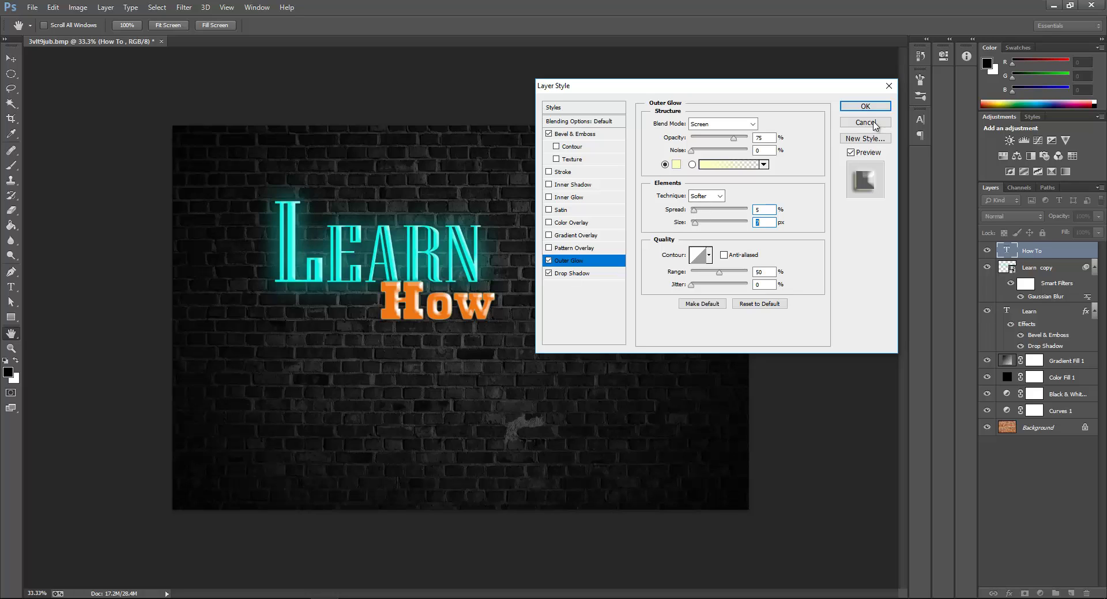
pyautogui.moveTo(694, 213); pyautogui.dragTo(695, 224)
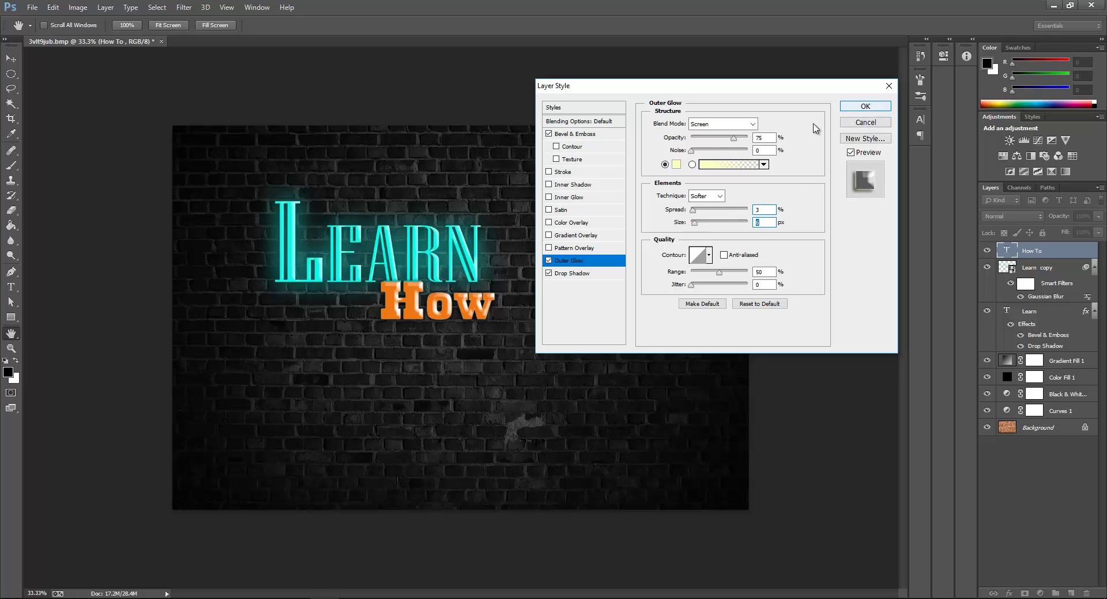
pyautogui.moveTo(734, 138)
pyautogui.mouseDown()
pyautogui.moveTo(751, 141)
pyautogui.moveTo(734, 140)
pyautogui.mouseUp()
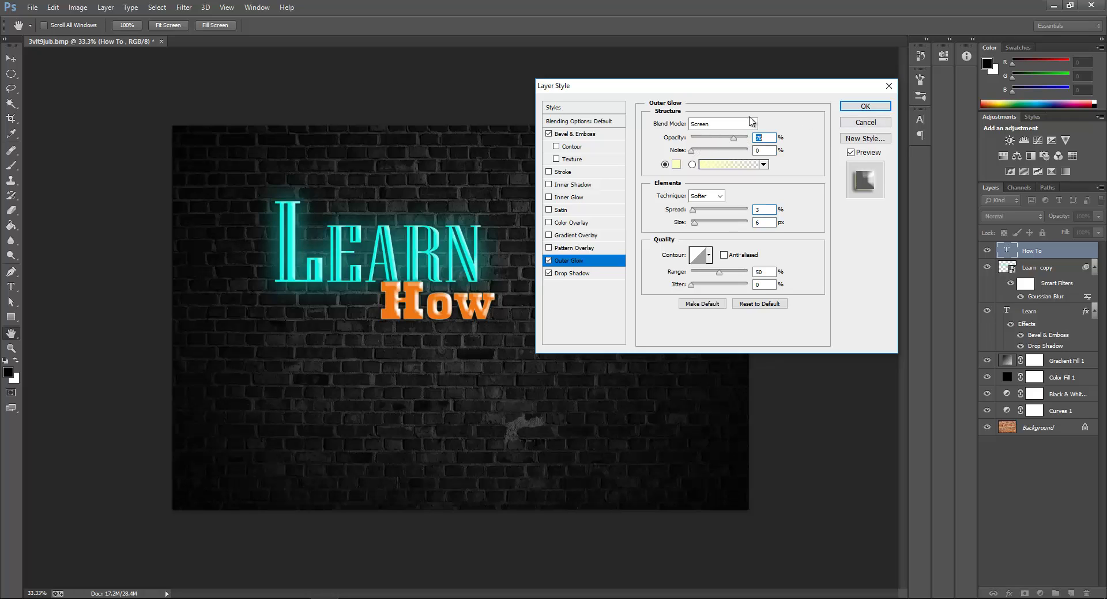
pyautogui.click(864, 106)
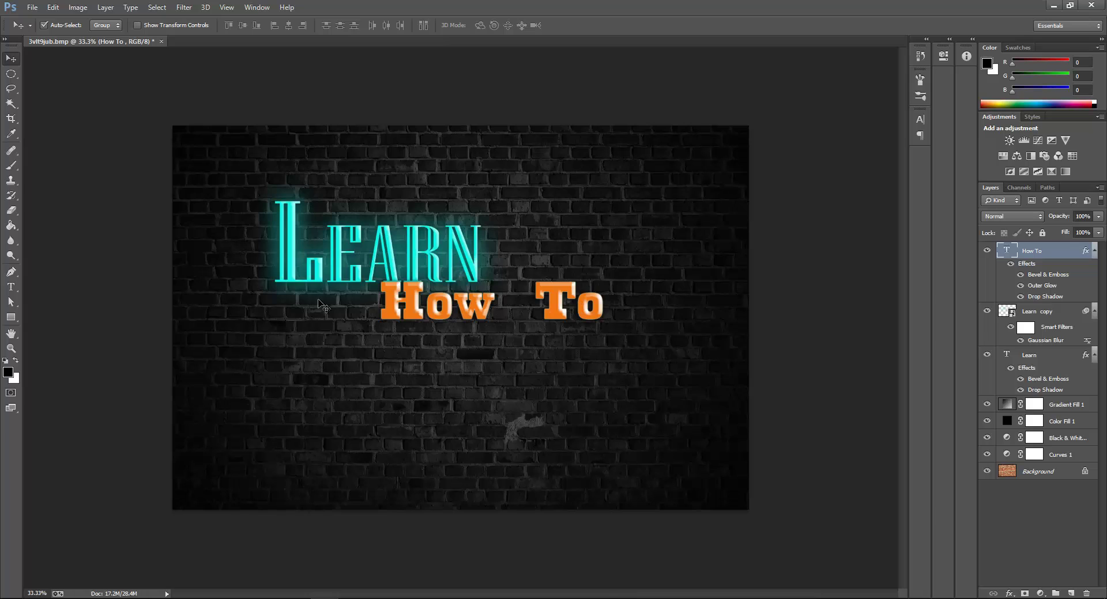
# Step: Duplicate the "How To" text layer and clear the copy's layer style
pyautogui.moveTo(438, 312); pyautogui.dragTo(442, 309)
pyautogui.hotkey('ctrl', 'j')
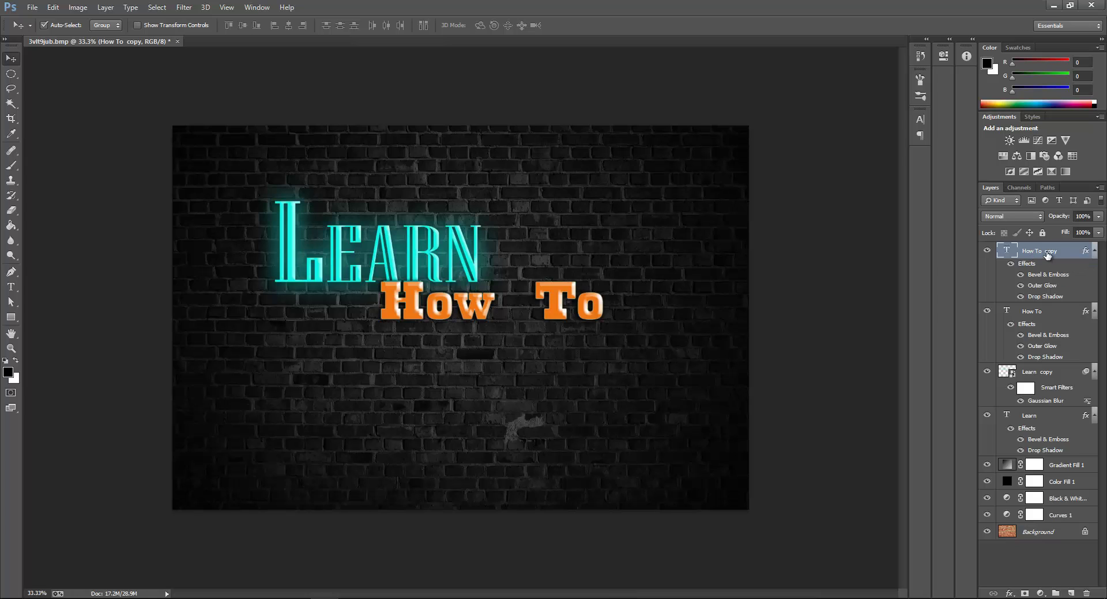
pyautogui.rightClick(1060, 251)
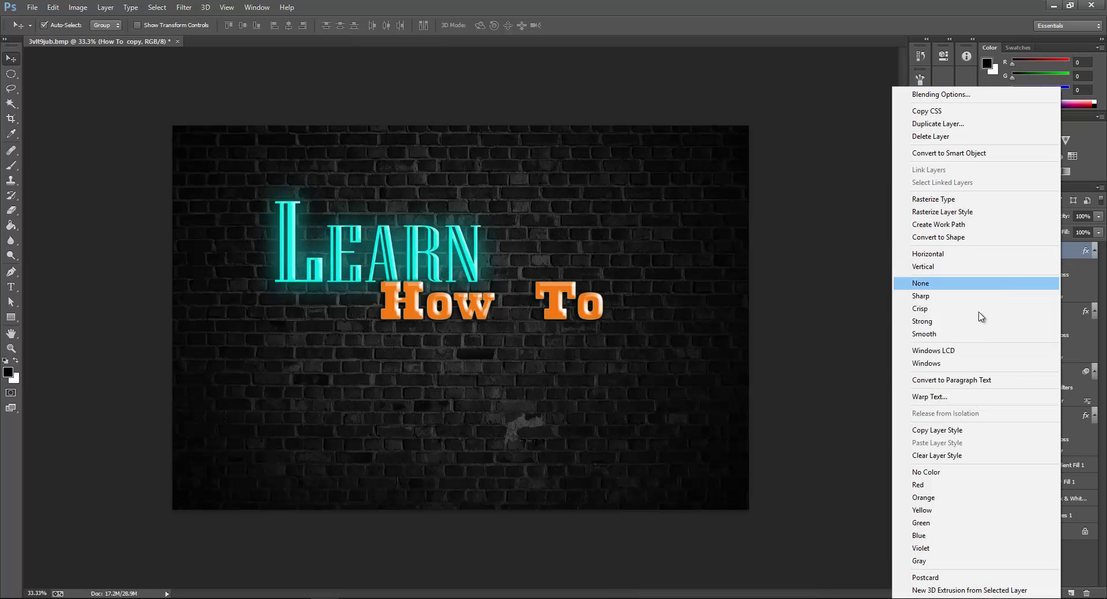
pyautogui.click(945, 456)
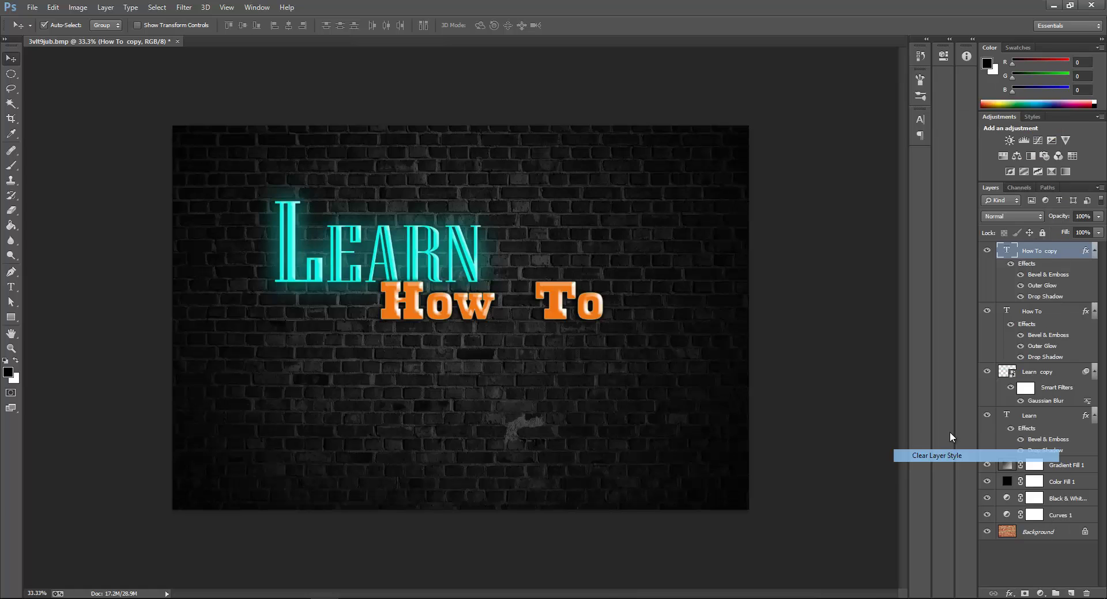
# Step: Convert the "How To" copy to a smart object and apply a Gaussian Blur with a 100.6 px radius
pyautogui.rightClick(1030, 251)
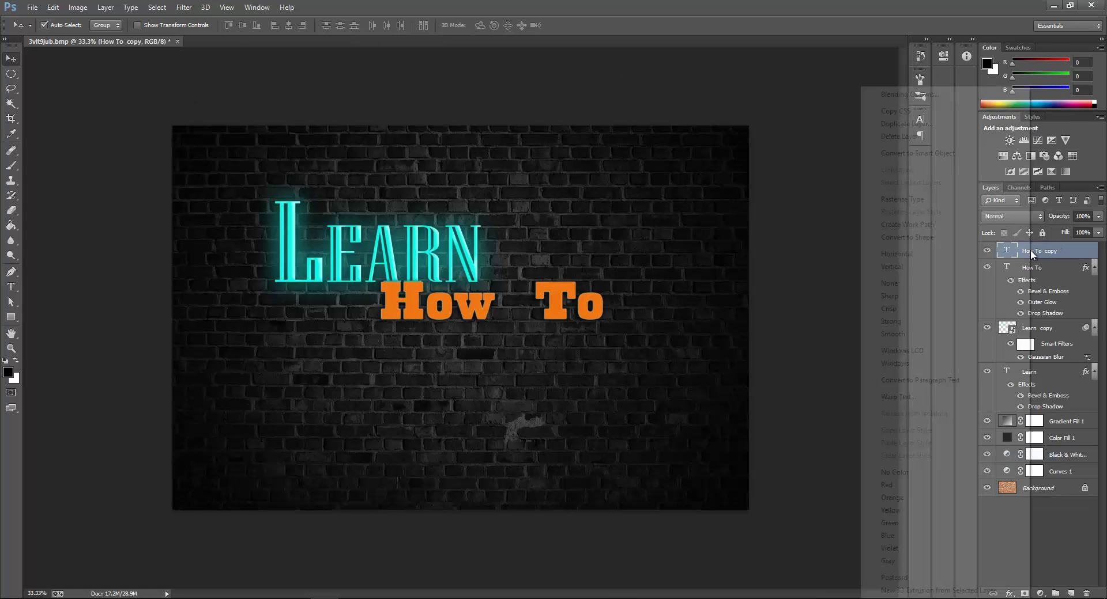
pyautogui.click(909, 152)
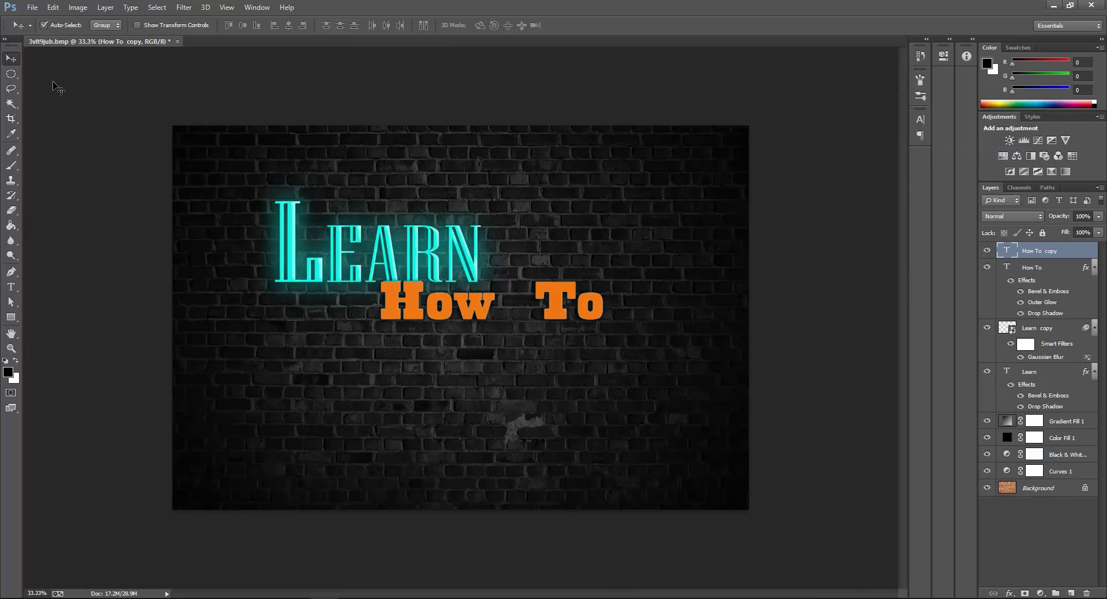
pyautogui.click(157, 7)
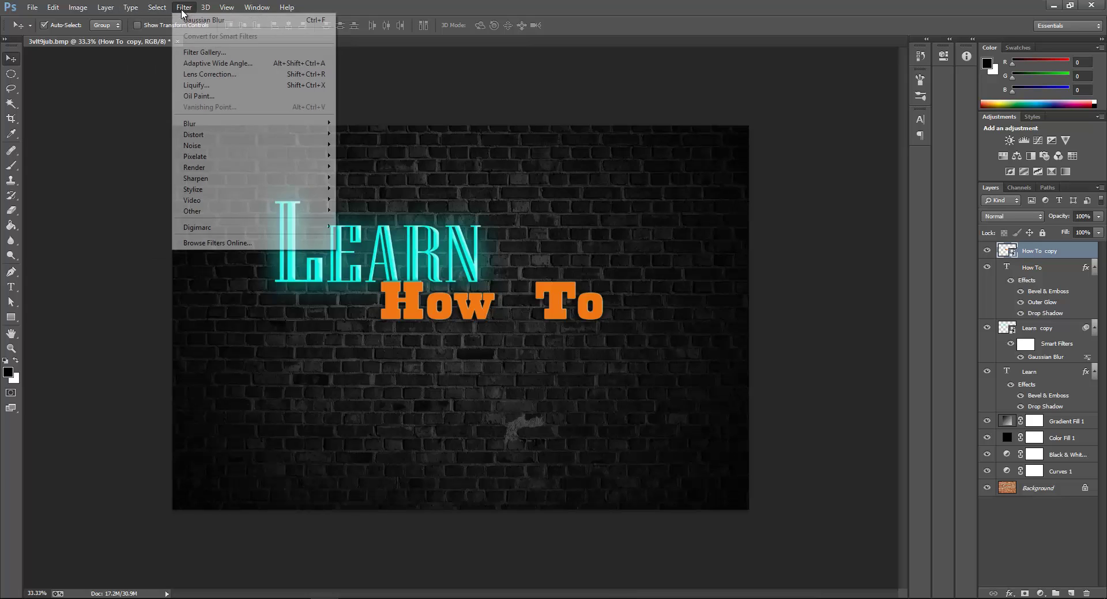
pyautogui.moveTo(216, 125)
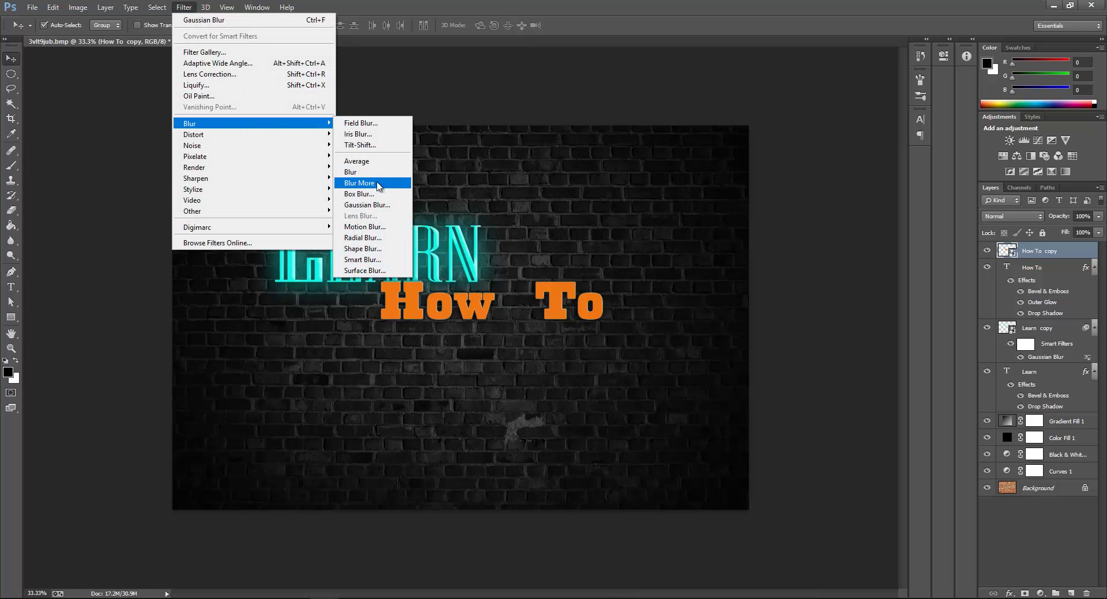
pyautogui.click(369, 205)
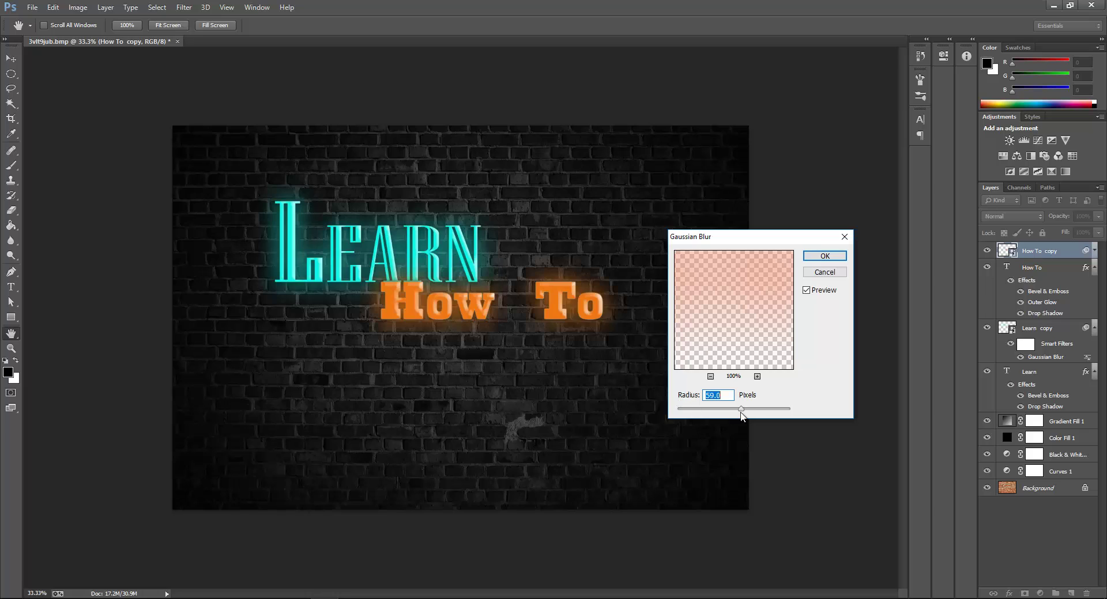
pyautogui.moveTo(747, 410)
pyautogui.mouseDown()
pyautogui.moveTo(770, 406)
pyautogui.moveTo(737, 412)
pyautogui.moveTo(758, 412)
pyautogui.mouseUp()
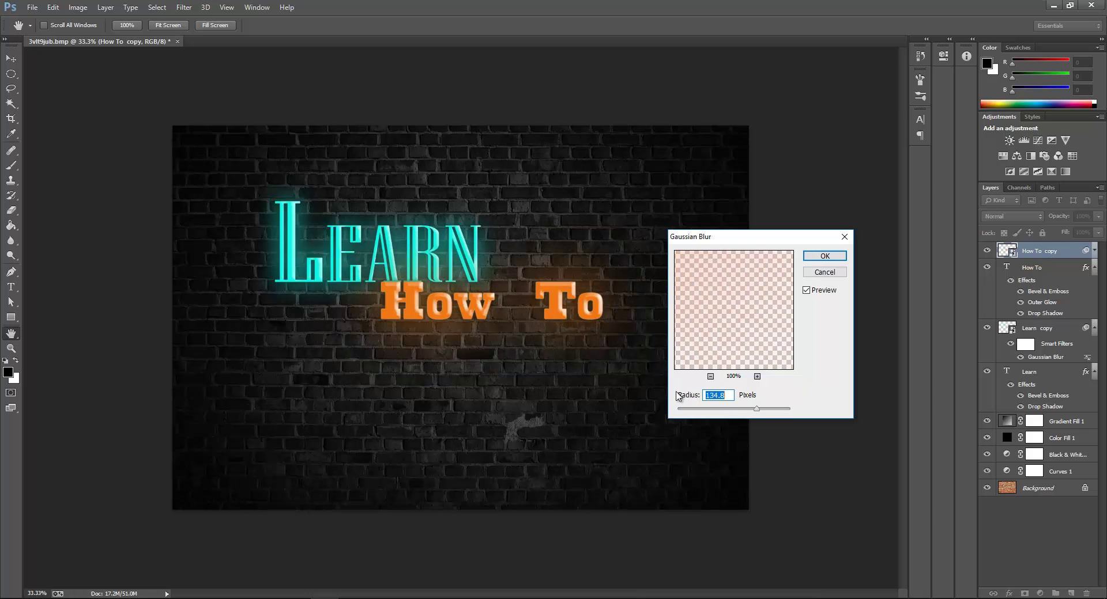
pyautogui.click(744, 411)
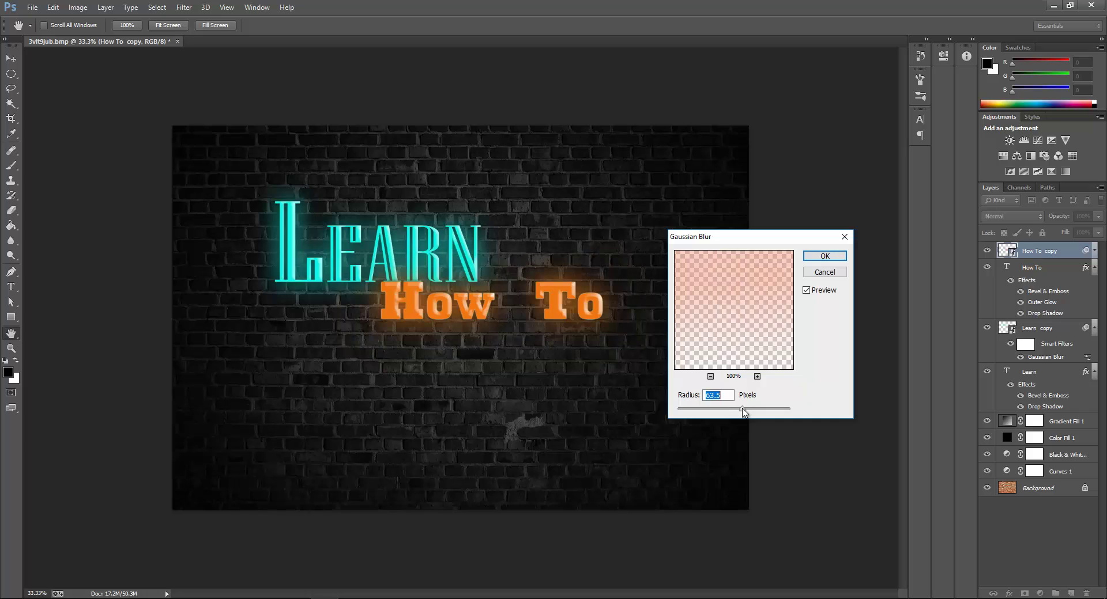
pyautogui.moveTo(743, 411); pyautogui.dragTo(751, 408)
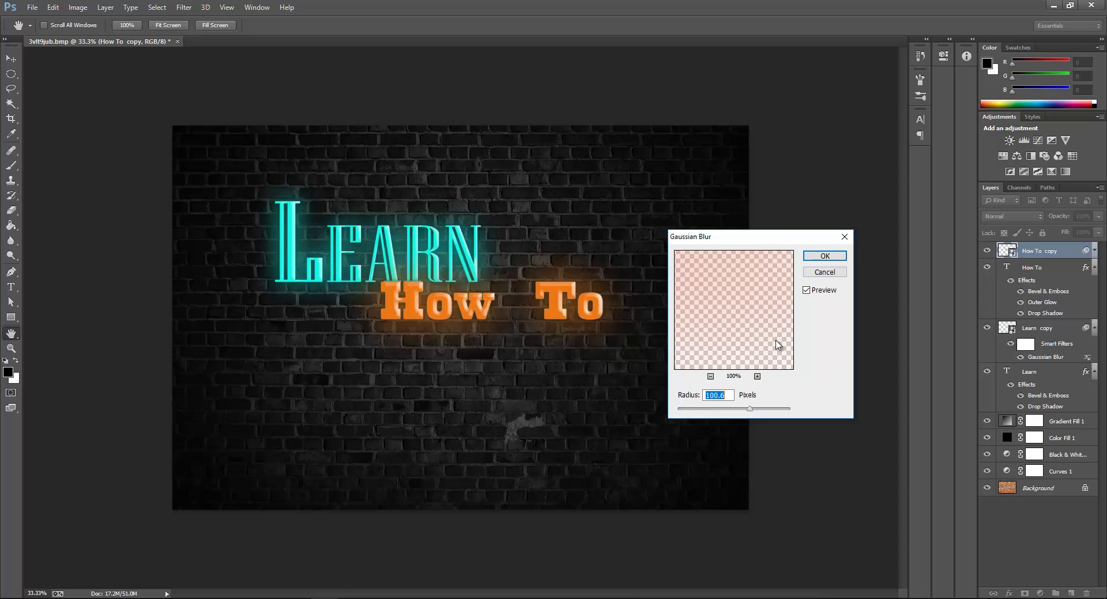
pyautogui.click(833, 256)
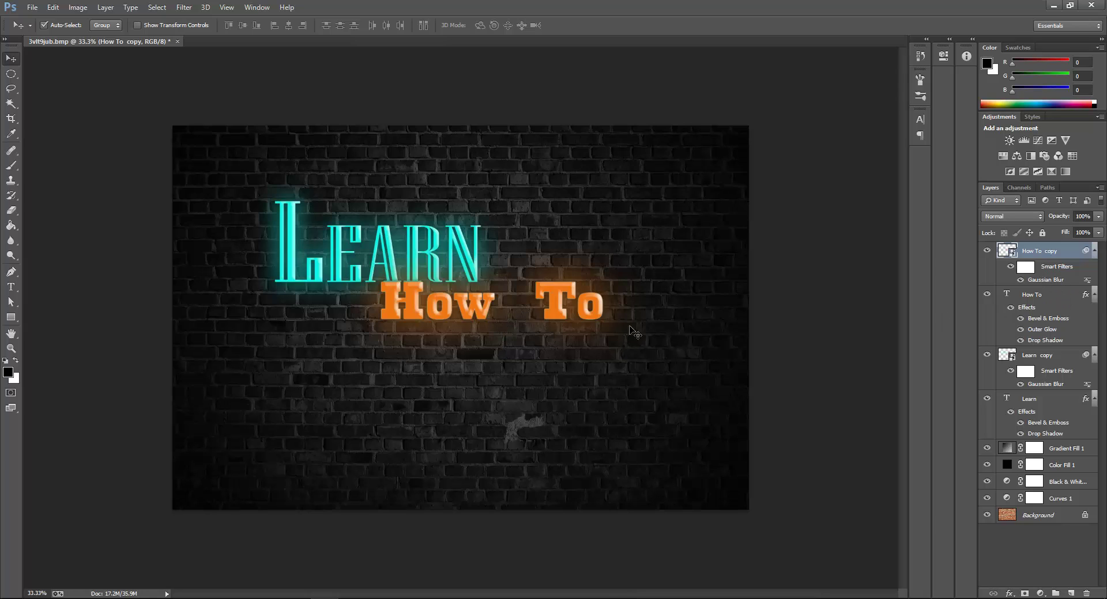
pyautogui.click(1045, 296)
pyautogui.moveTo(456, 311); pyautogui.dragTo(458, 321)
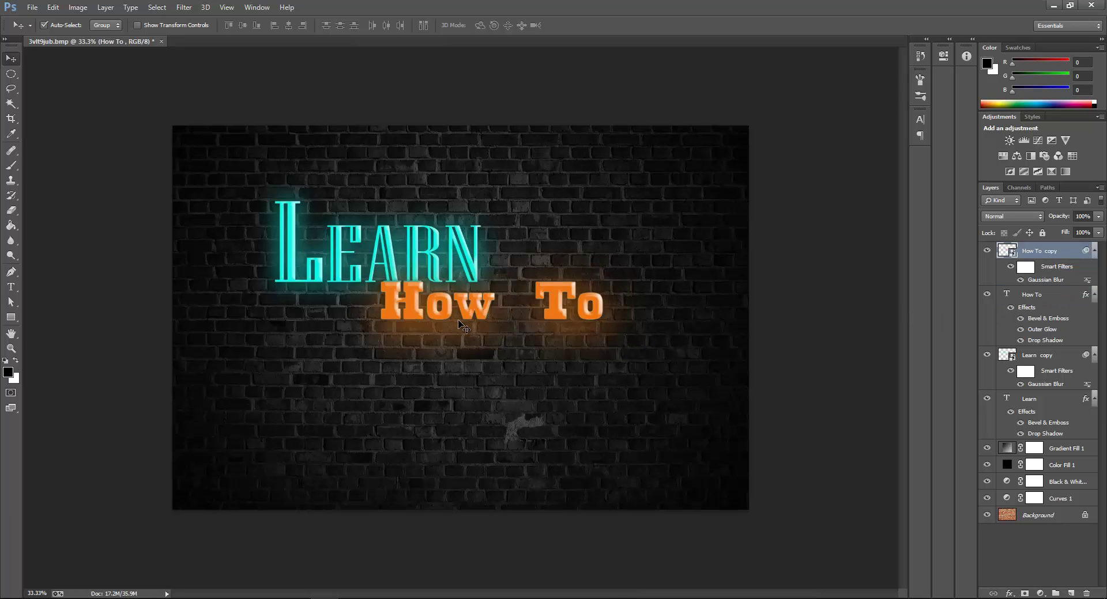
pyautogui.hotkey('ctrl', 'z')
# Step: Shift the "How To" text together with its blurred copy left beneath "Learn" and rotate both by -8.24°
pyautogui.keyDown('ctrl'); pyautogui.click(1029, 292); pyautogui.keyUp('ctrl')
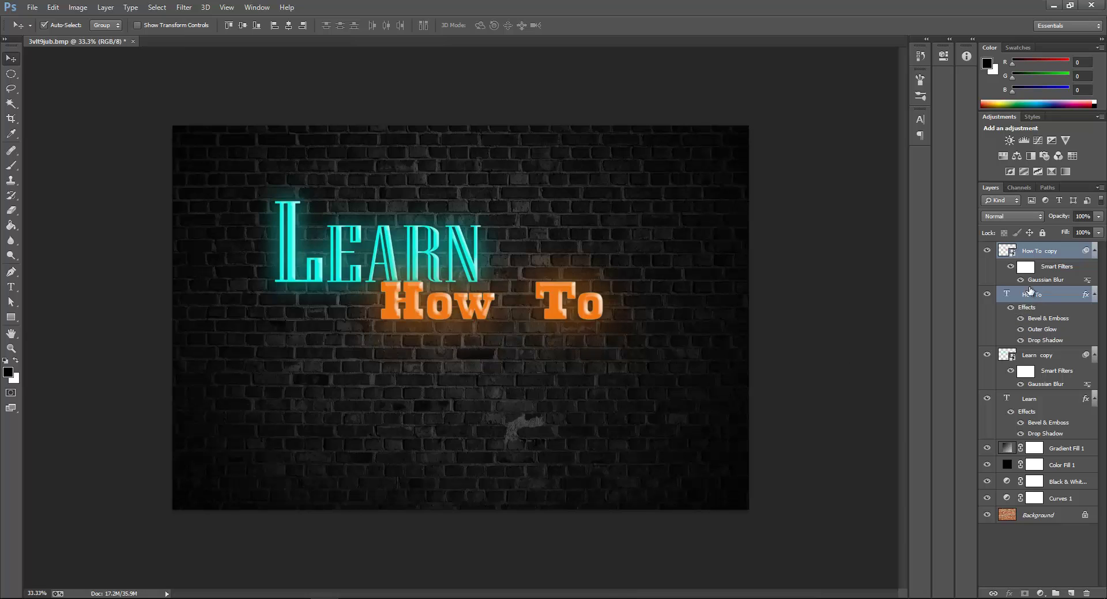
pyautogui.moveTo(426, 304); pyautogui.dragTo(403, 309)
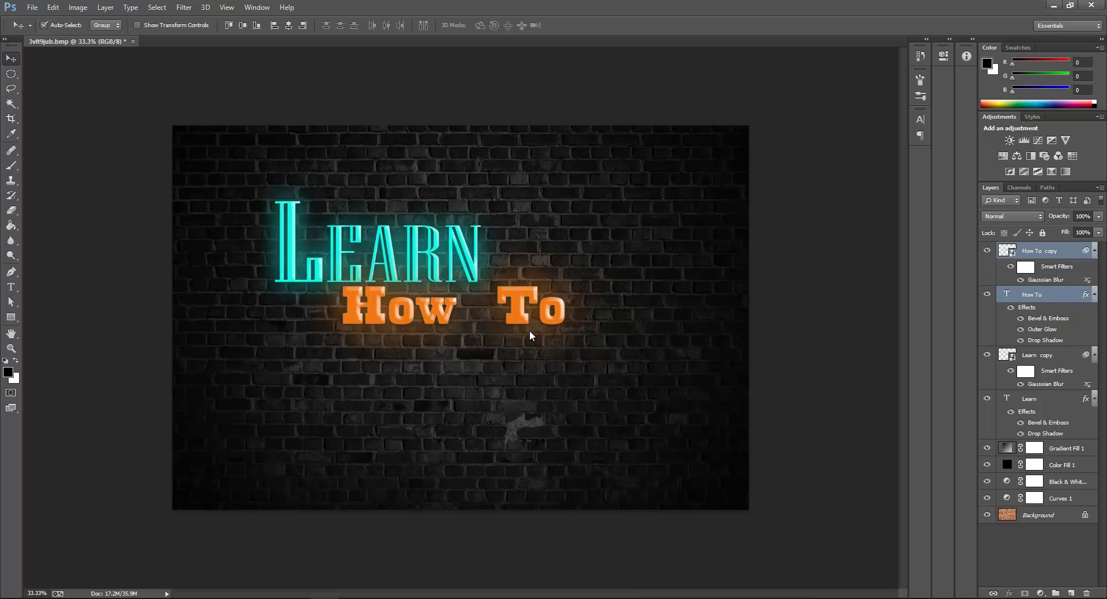
pyautogui.hotkey('ctrl', 't')
pyautogui.click(577, 244)
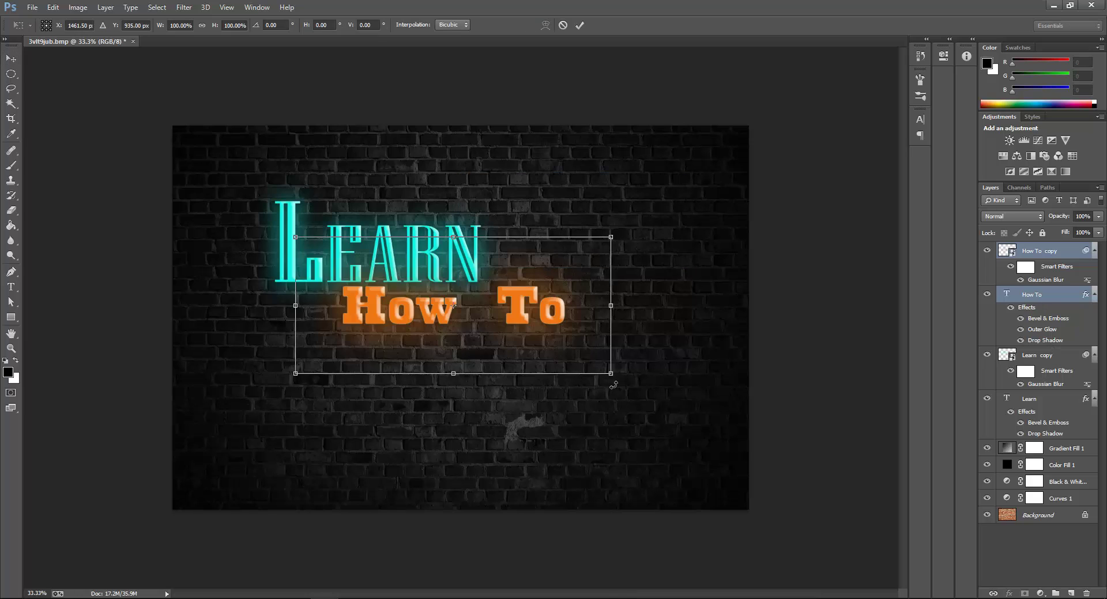
pyautogui.moveTo(622, 381); pyautogui.dragTo(631, 356)
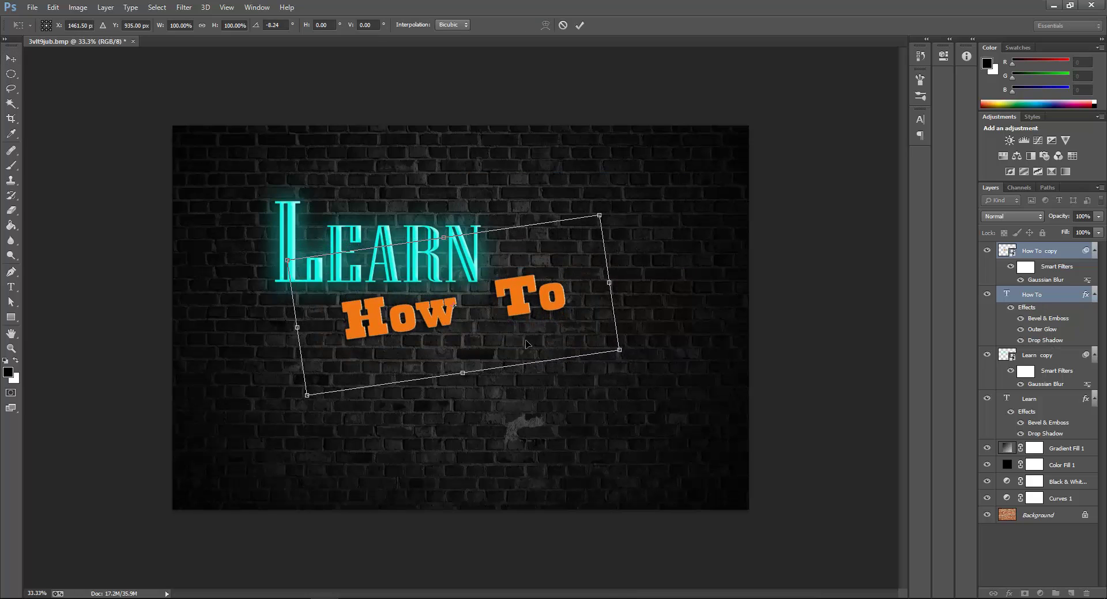
pyautogui.moveTo(438, 309); pyautogui.dragTo(438, 297)
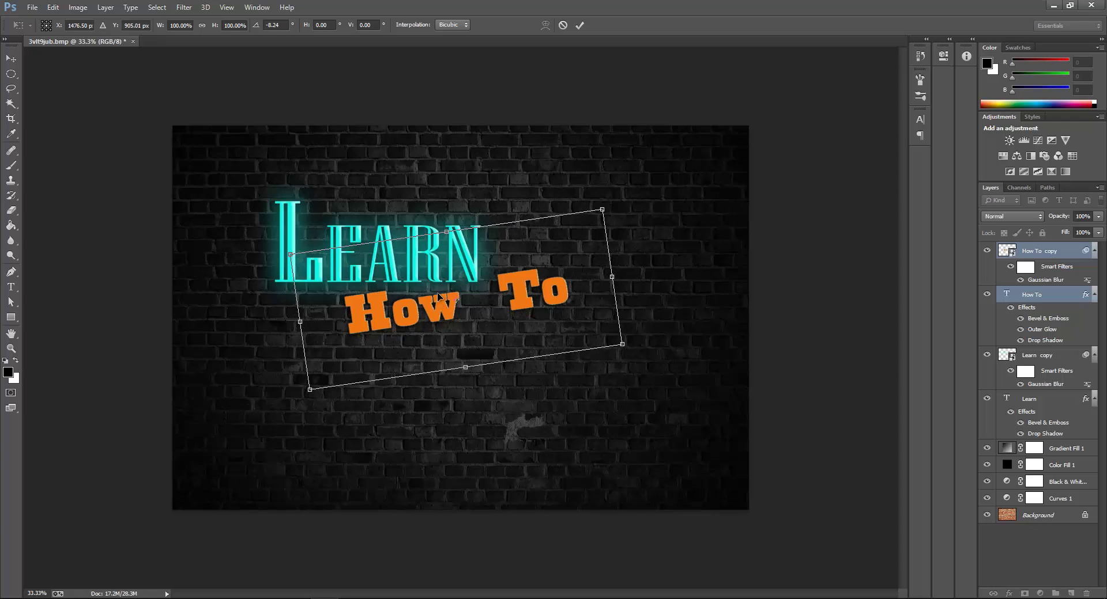
pyautogui.click(580, 24)
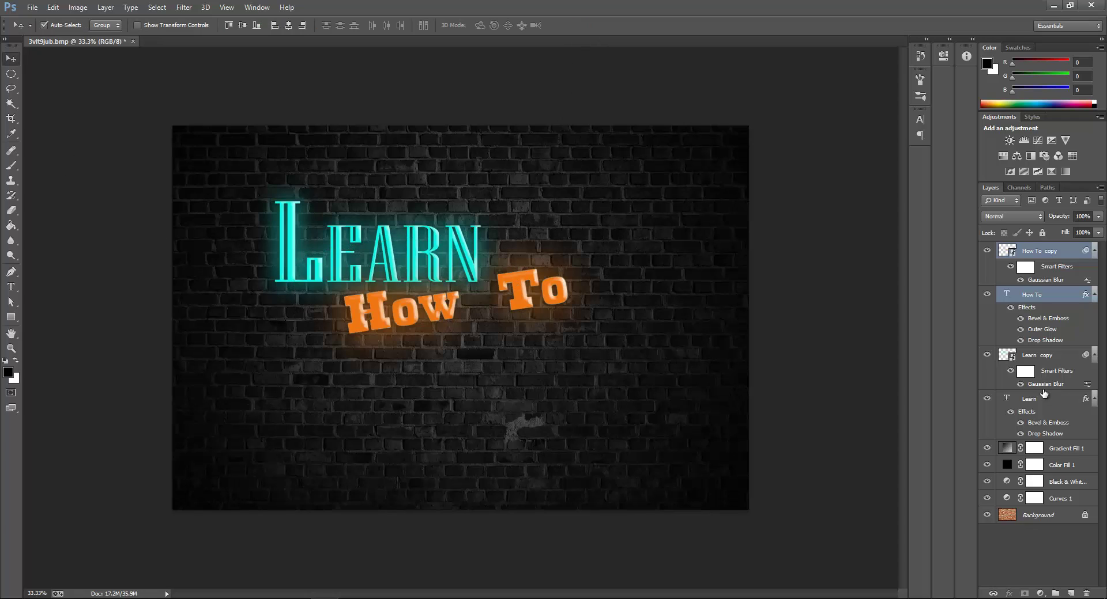
# Step: Move the "Learn" and "How To" layers together with their blurred copies toward the centre of the brick wall
pyautogui.keyDown('ctrl'); pyautogui.click(1034, 357); pyautogui.keyUp('ctrl')
pyautogui.keyDown('ctrl'); pyautogui.click(1029, 395); pyautogui.keyUp('ctrl')
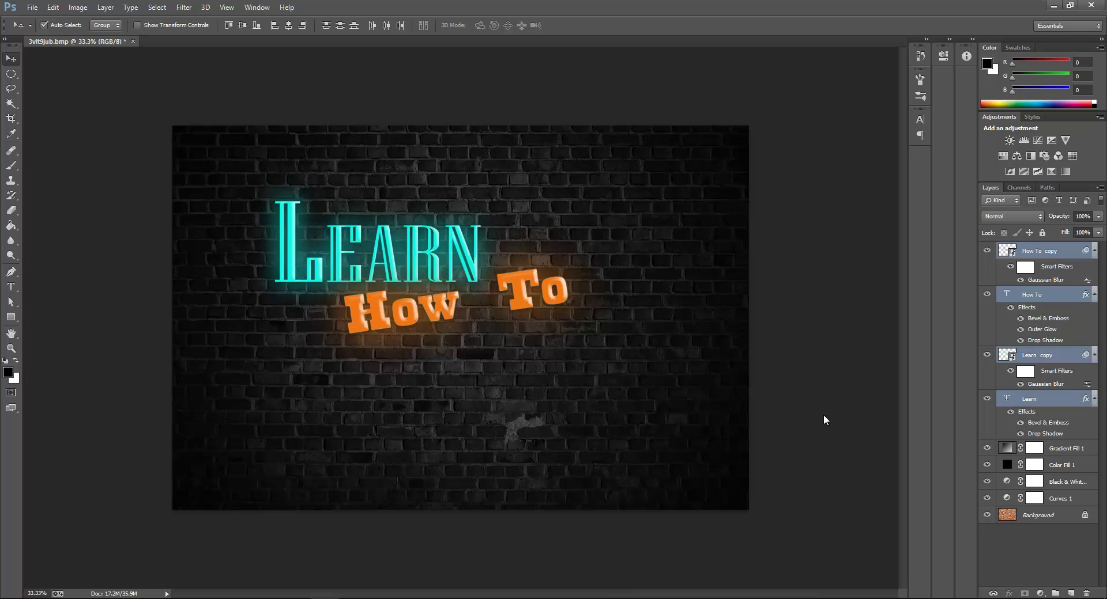
pyautogui.moveTo(423, 291); pyautogui.dragTo(460, 314)
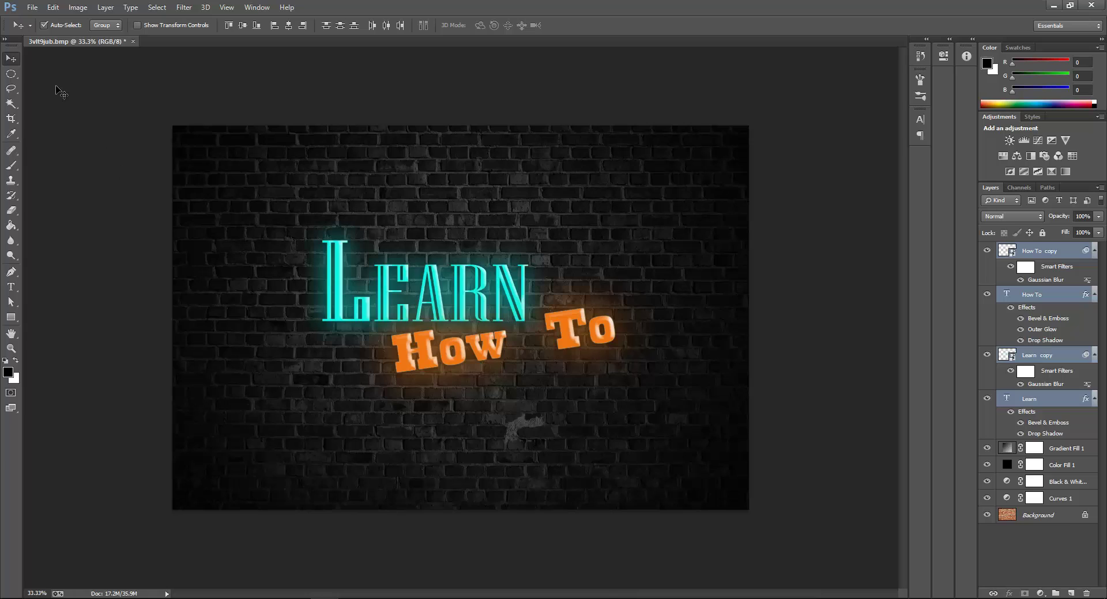
# Step: Create a new empty layer above the "How To" copy and set the Brush tool's size to 1200 px
pyautogui.click(1067, 253)
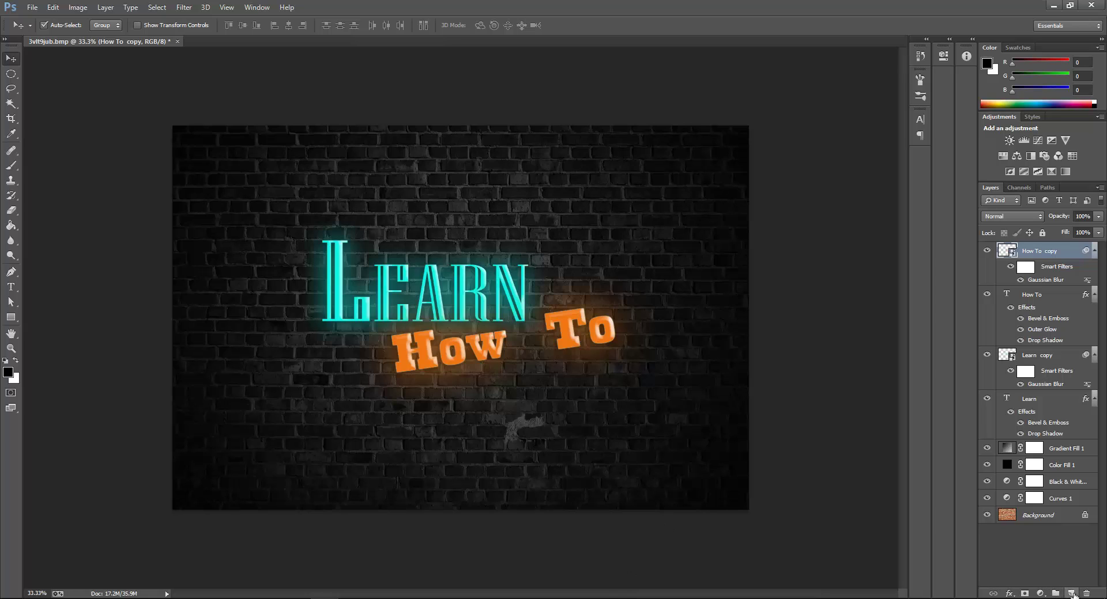
pyautogui.click(1070, 593)
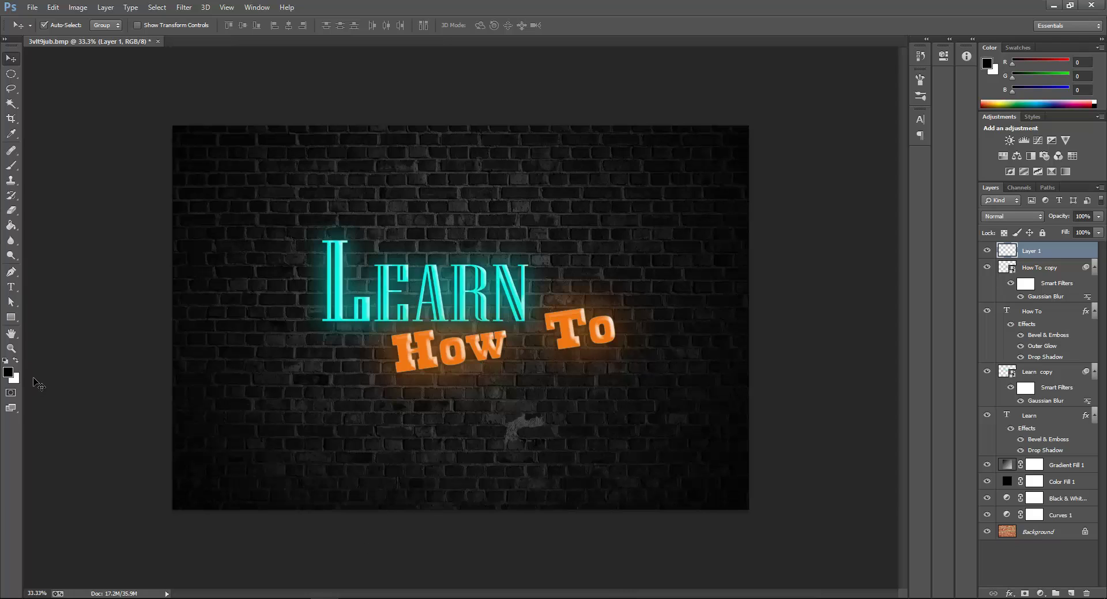
pyautogui.press('b')
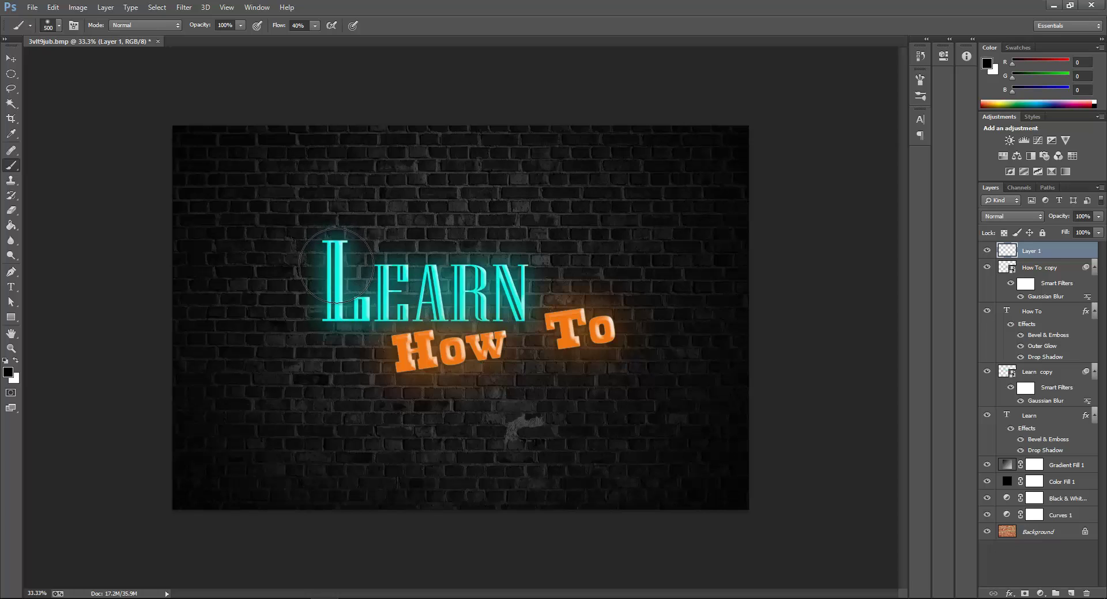
pyautogui.press(']')
pyautogui.press(']')
pyautogui.press(']')
pyautogui.press(']')
pyautogui.press(']')
pyautogui.press(']')
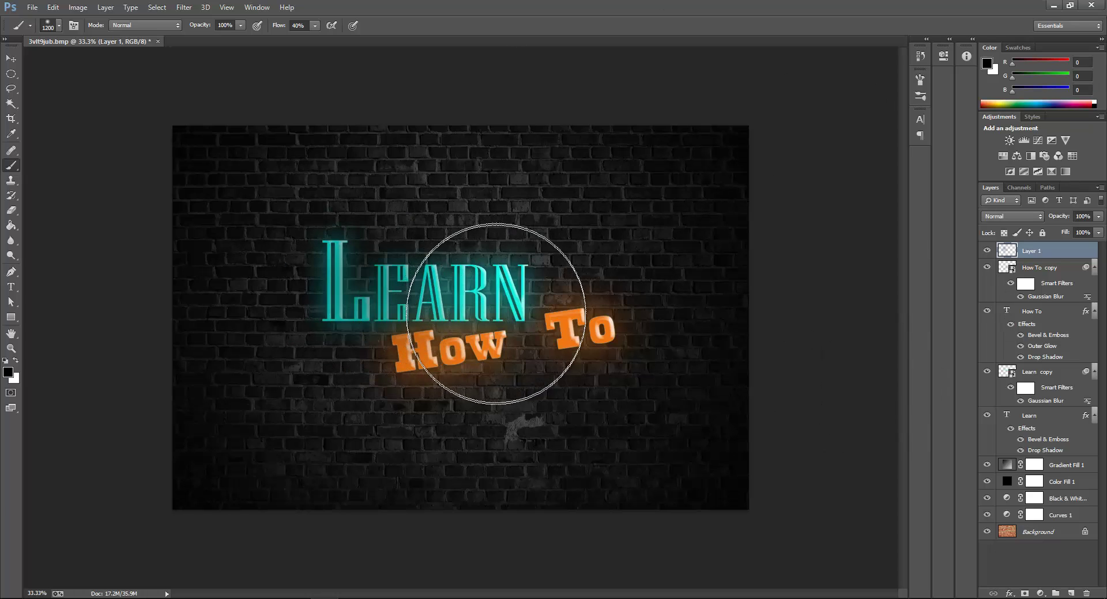
# Step: Sample the turquoise of the "Learn" lettering and adjust it to RGB 55, 255, 242 as the foreground colour
pyautogui.click(9, 374)
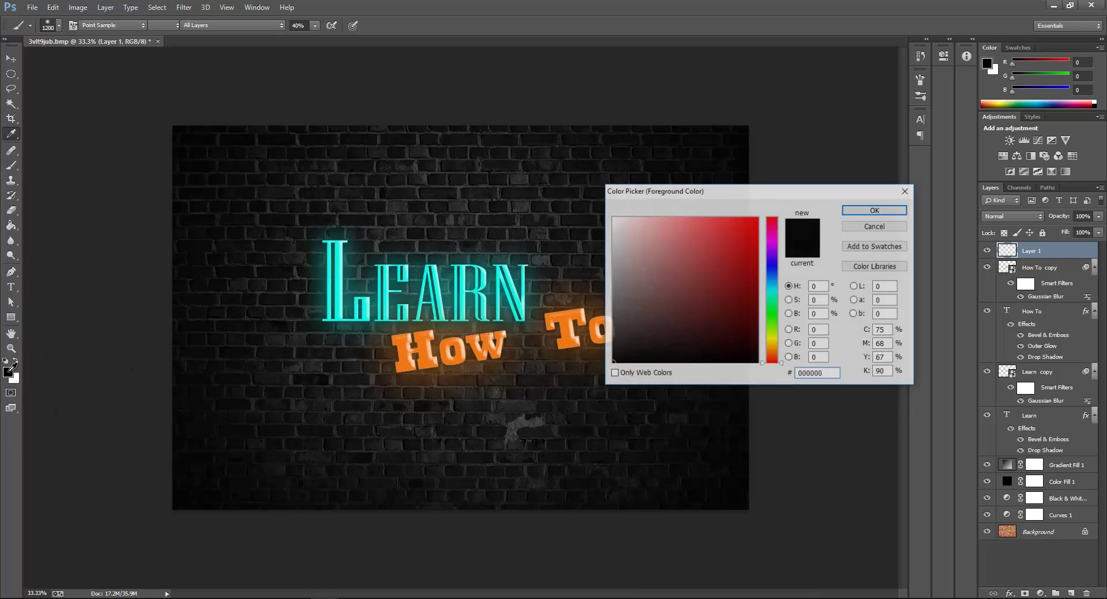
pyautogui.click(346, 299)
pyautogui.click(727, 217)
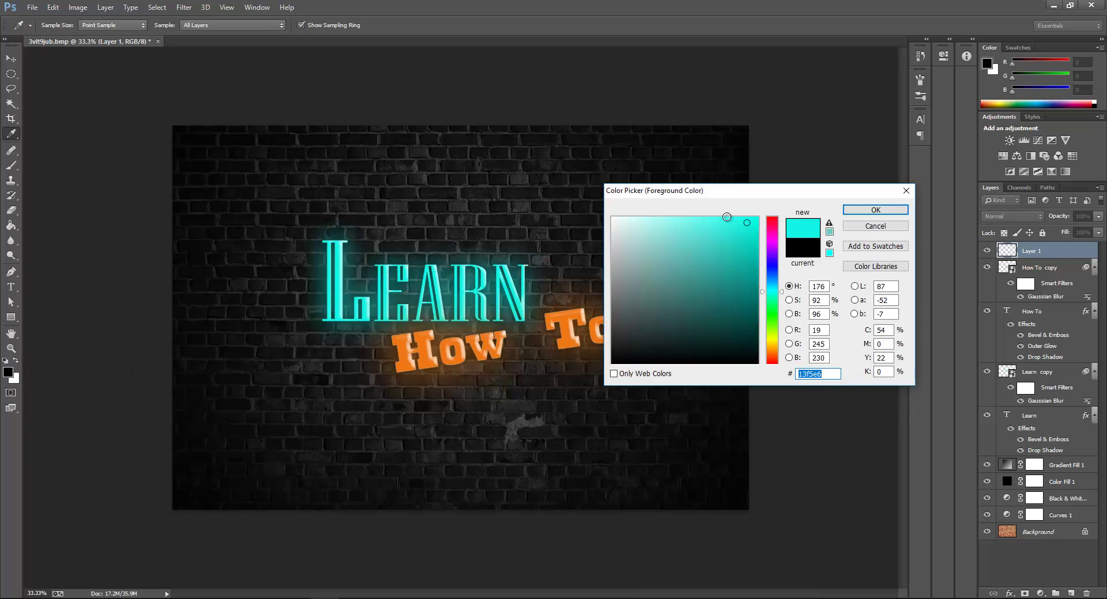
pyautogui.click(853, 214)
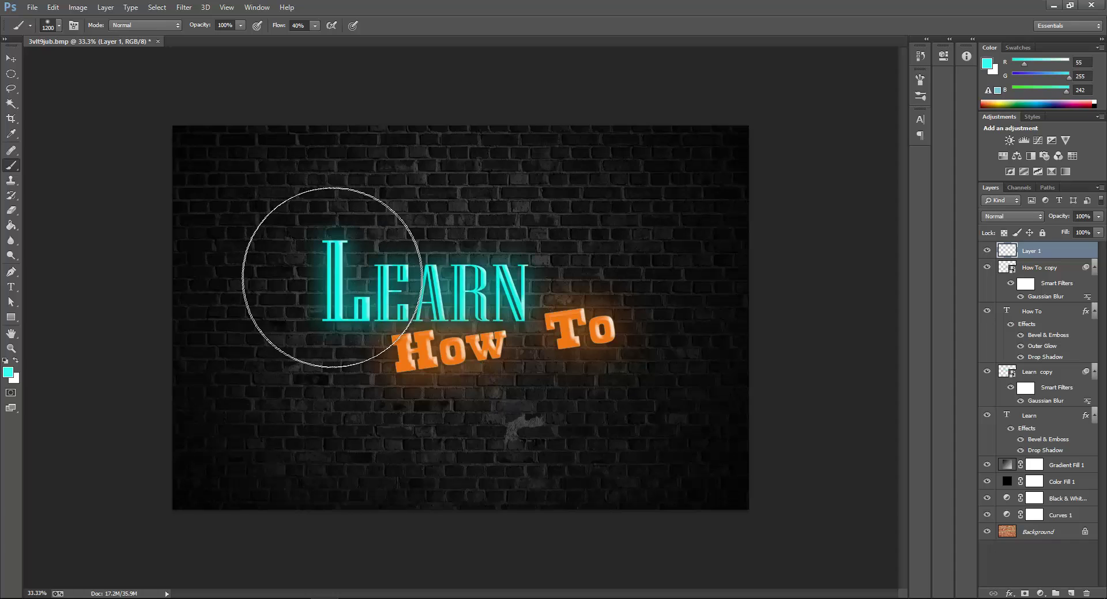
# Step: Enlarge the brush to 1300 px and dab three soft turquoise glows over and above the "Learn" lettering
pyautogui.press(']')
pyautogui.click(335, 274)
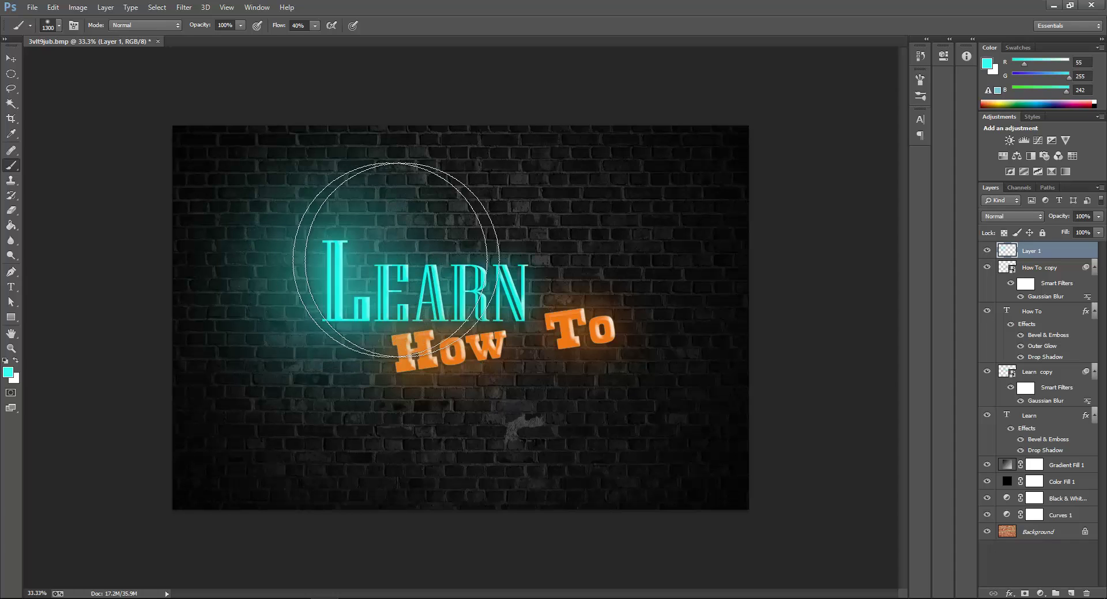
pyautogui.click(438, 252)
pyautogui.click(543, 251)
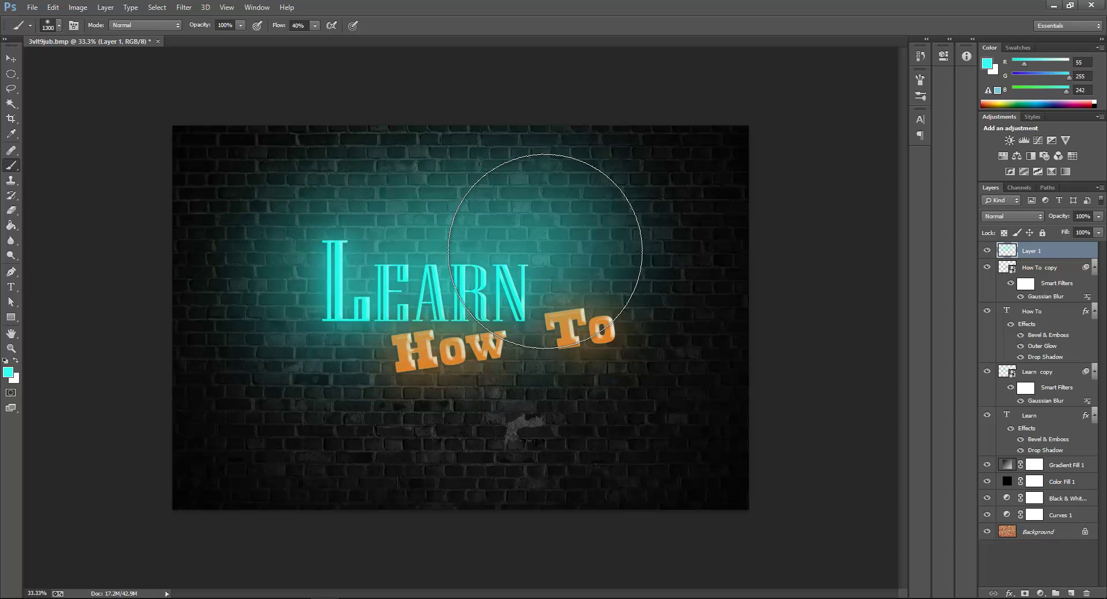
# Step: Set the foreground colour to orange RGB 241, 158, 67 and dab two soft glows around the "How To" lettering
pyautogui.click(8, 373)
pyautogui.click(495, 355)
pyautogui.click(717, 225)
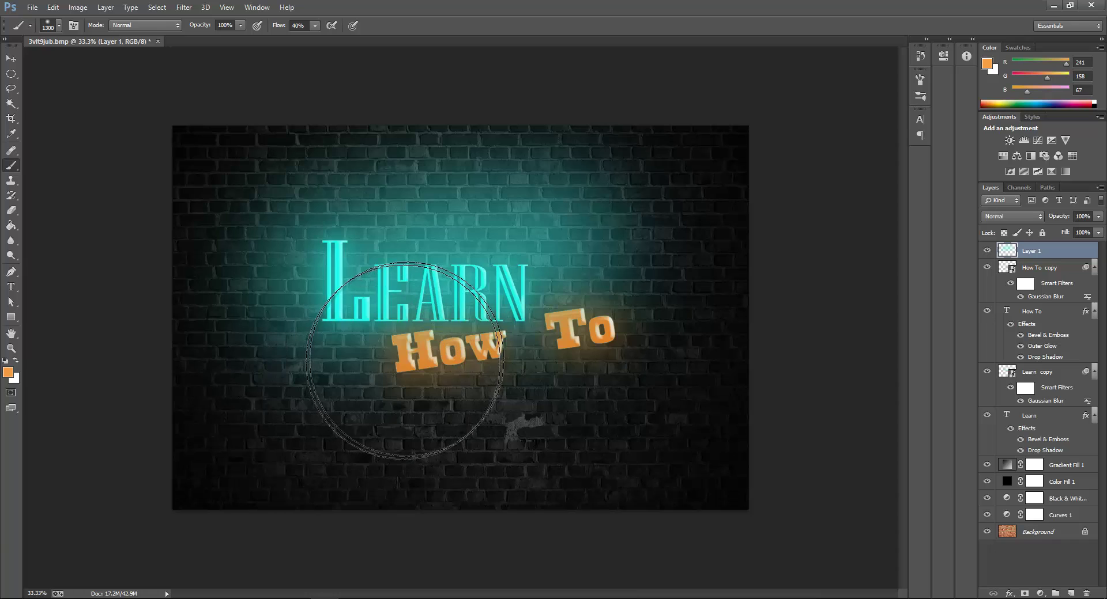
pyautogui.click(410, 362)
pyautogui.click(532, 338)
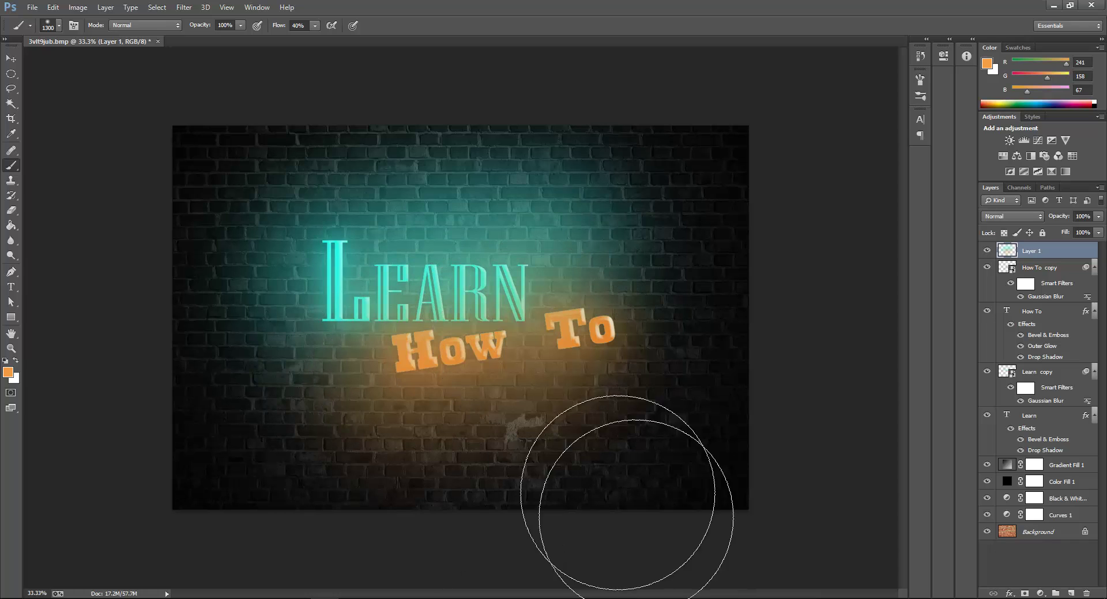
# Step: Set the blend mode of the painted glow layer, Layer 1, to Screen
pyautogui.click(10, 58)
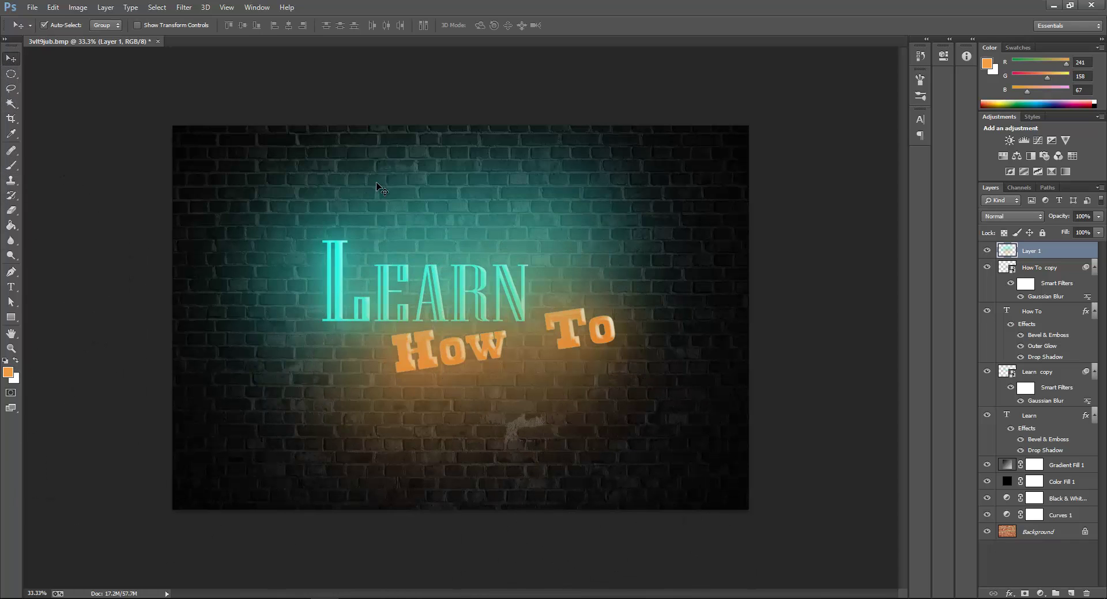
pyautogui.click(1040, 215)
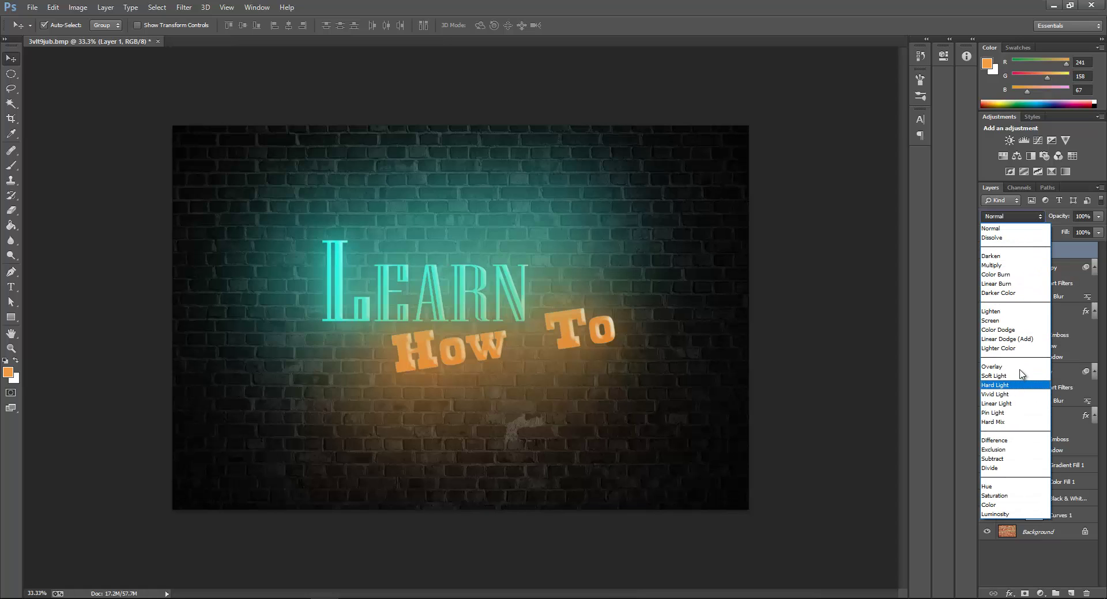
pyautogui.click(1004, 228)
pyautogui.click(1005, 217)
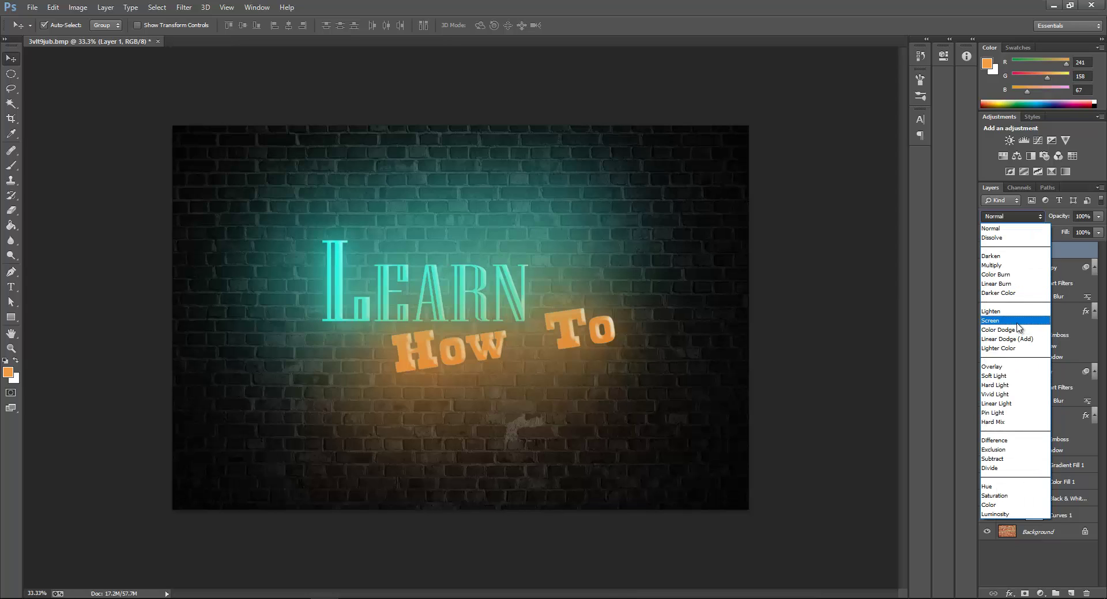
pyautogui.click(1017, 326)
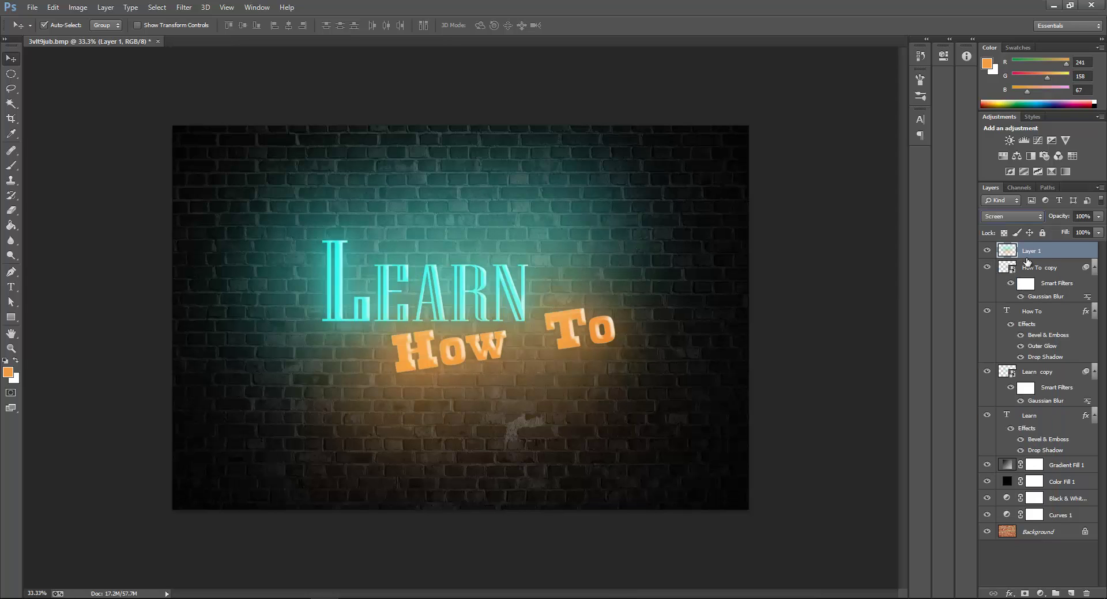
# Step: Try Layer 1 at 68% opacity with a layer mask, and undo the mask
pyautogui.moveTo(1069, 216); pyautogui.dragTo(1054, 219)
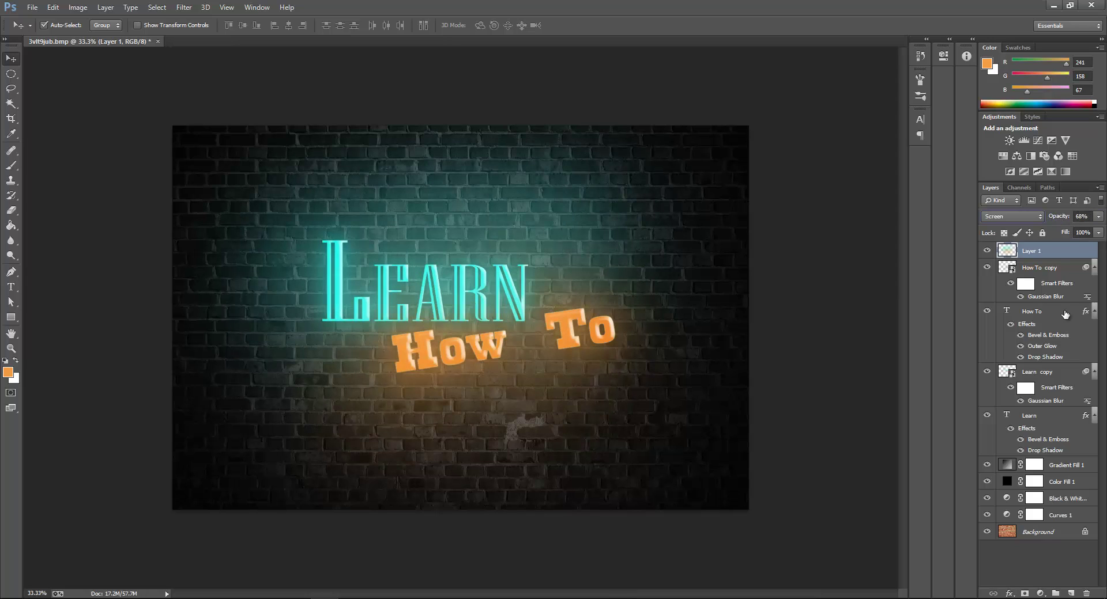
pyautogui.click(1024, 593)
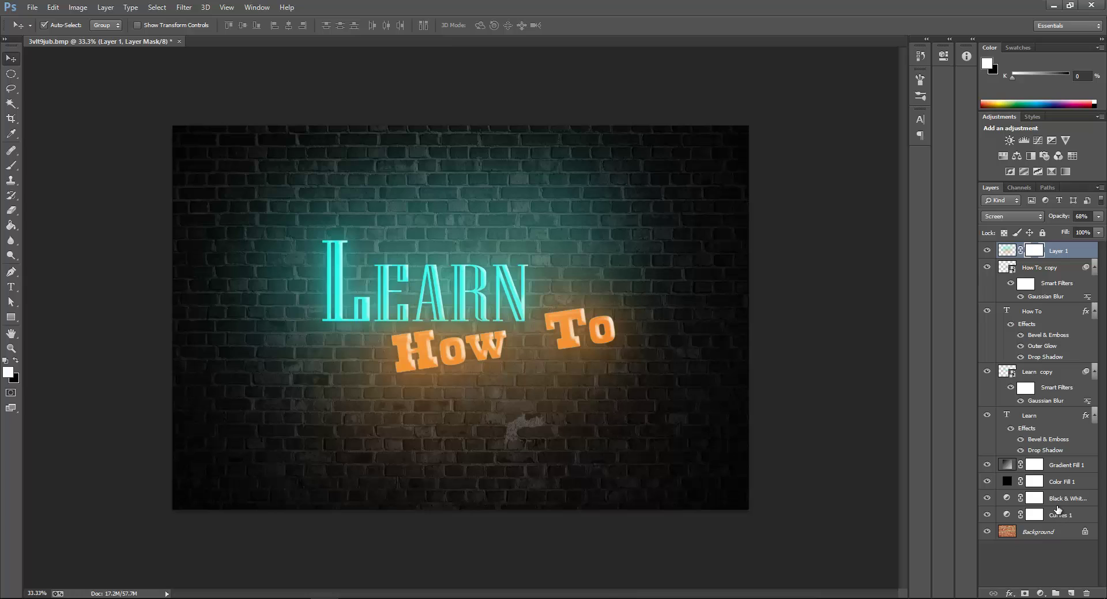
pyautogui.hotkey('ctrl', 'z')
# Step: Set the opacity of Layer 1 to 45% and add a layer mask to it
pyautogui.moveTo(1066, 220); pyautogui.dragTo(1007, 217)
pyautogui.write('45')
pyautogui.press('Return')
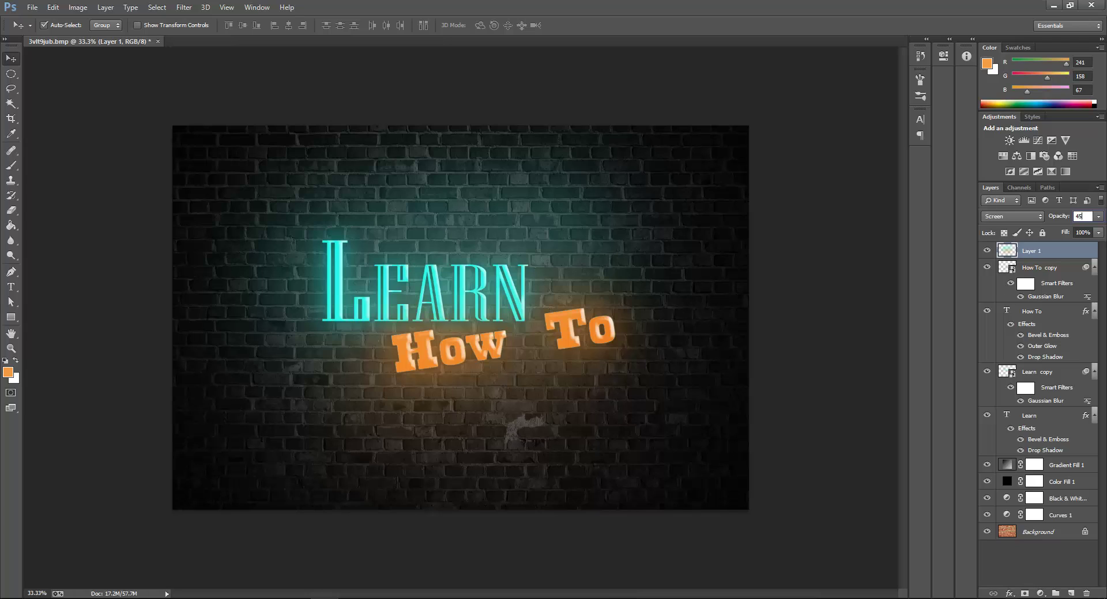
pyautogui.click(1024, 593)
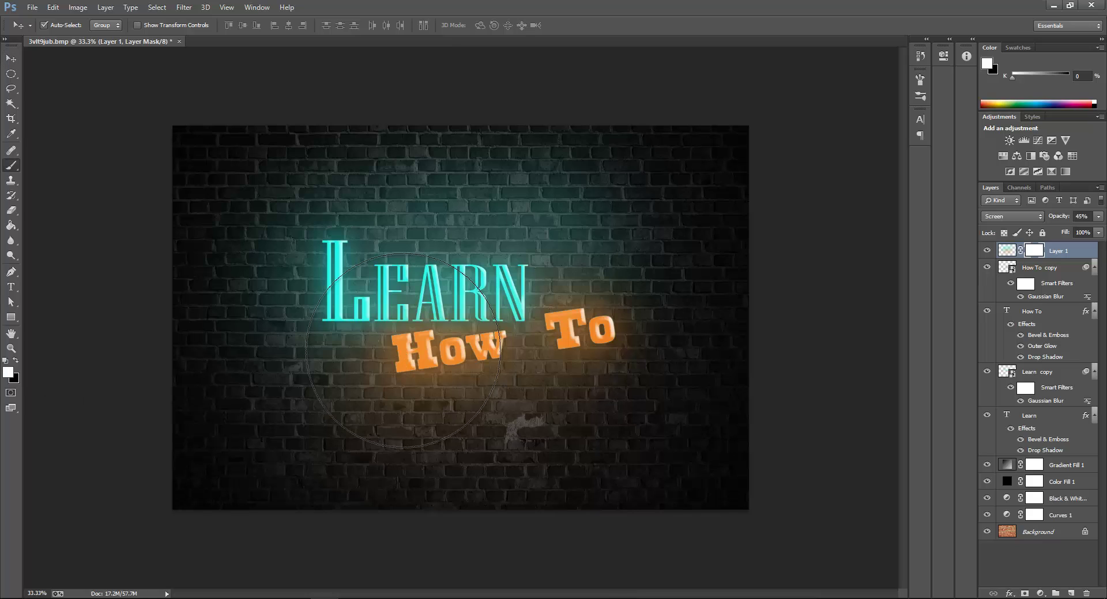
# Step: Try masking Layer 1's glow with two black 1300 px brush dabs over the lettering, and undo both dabs
pyautogui.press('b')
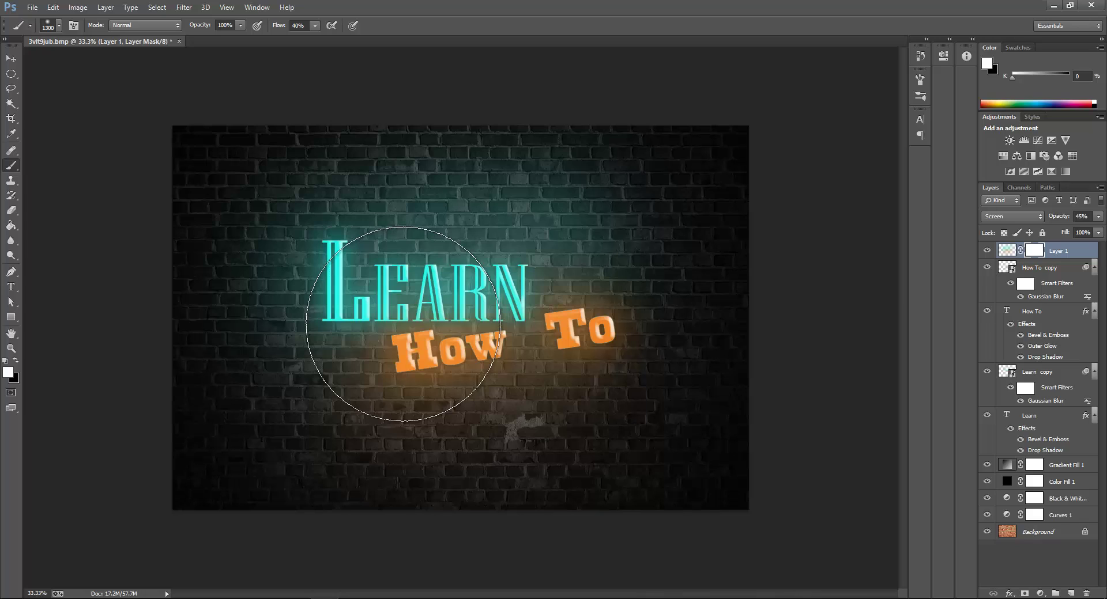
pyautogui.press('x')
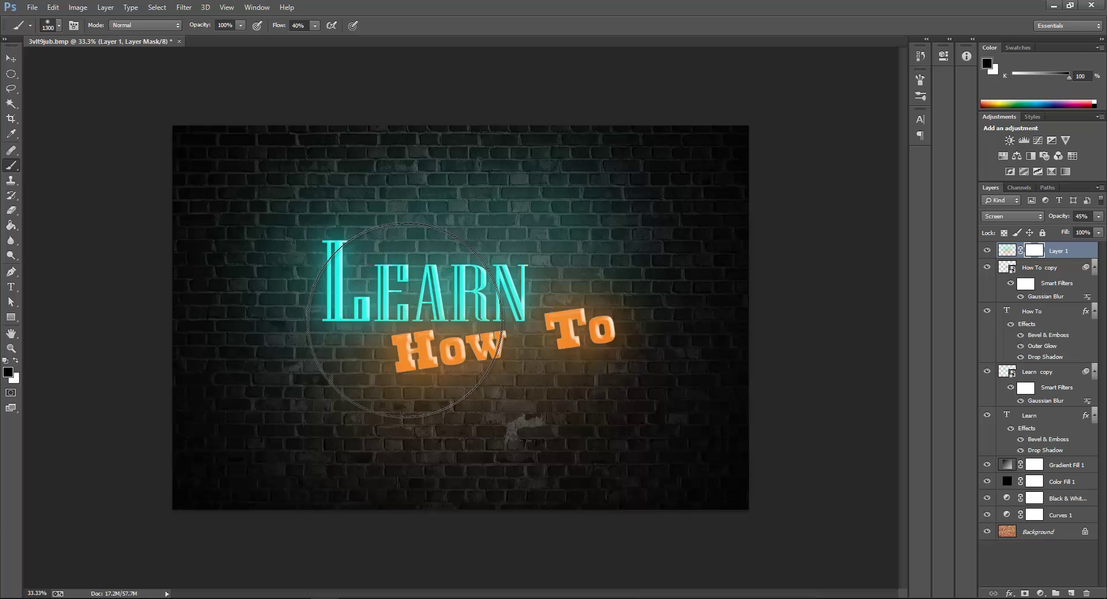
pyautogui.click(415, 323)
pyautogui.click(541, 314)
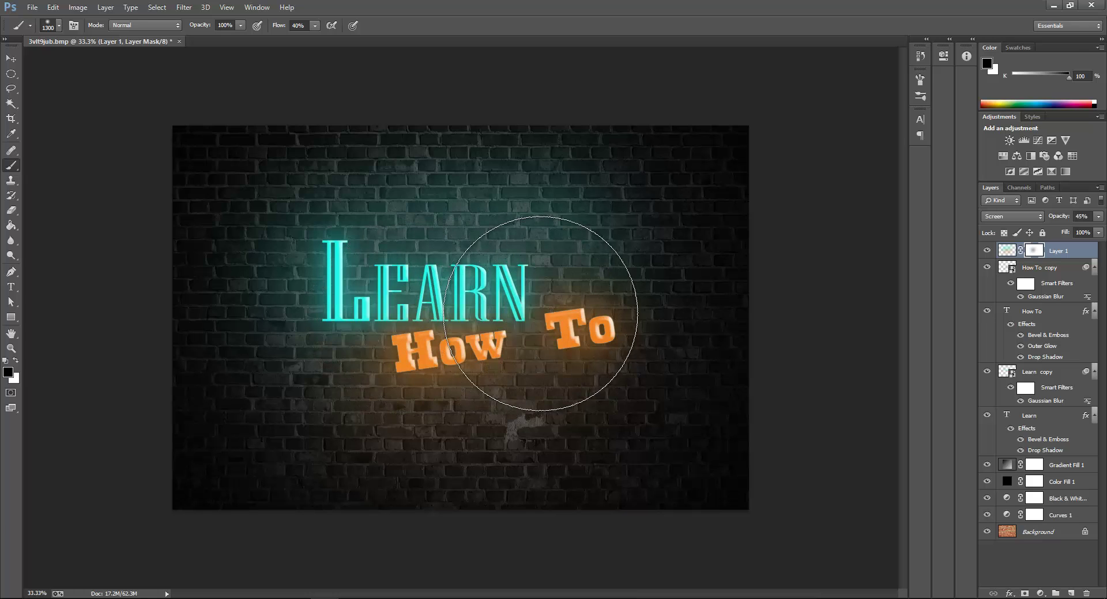
pyautogui.hotkey('ctrl', 'z')
pyautogui.hotkey('ctrl', 'alt', 'z')
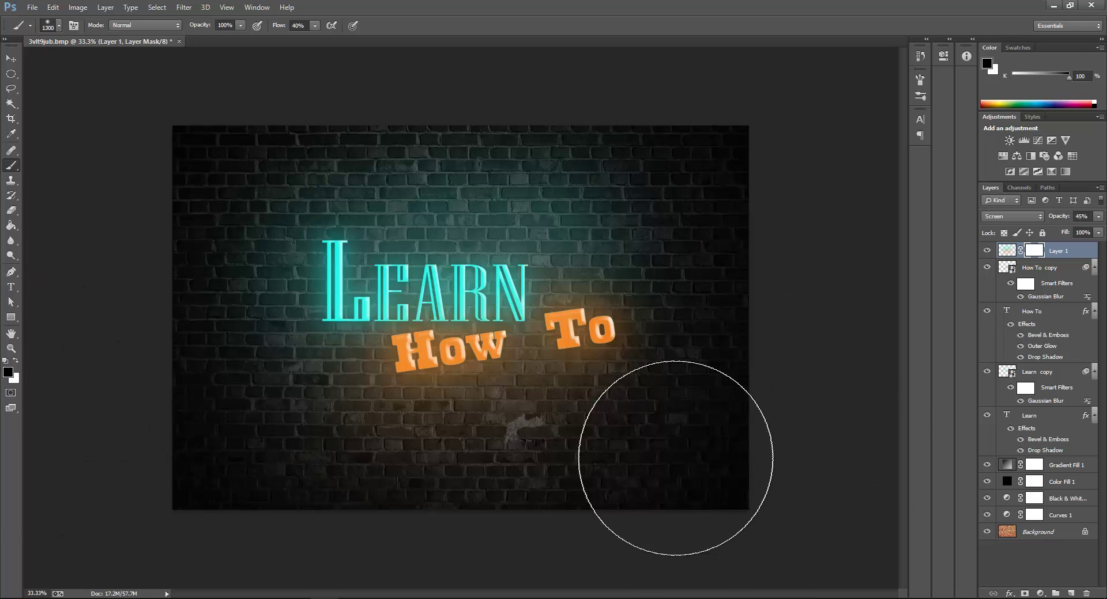
pyautogui.click(11, 58)
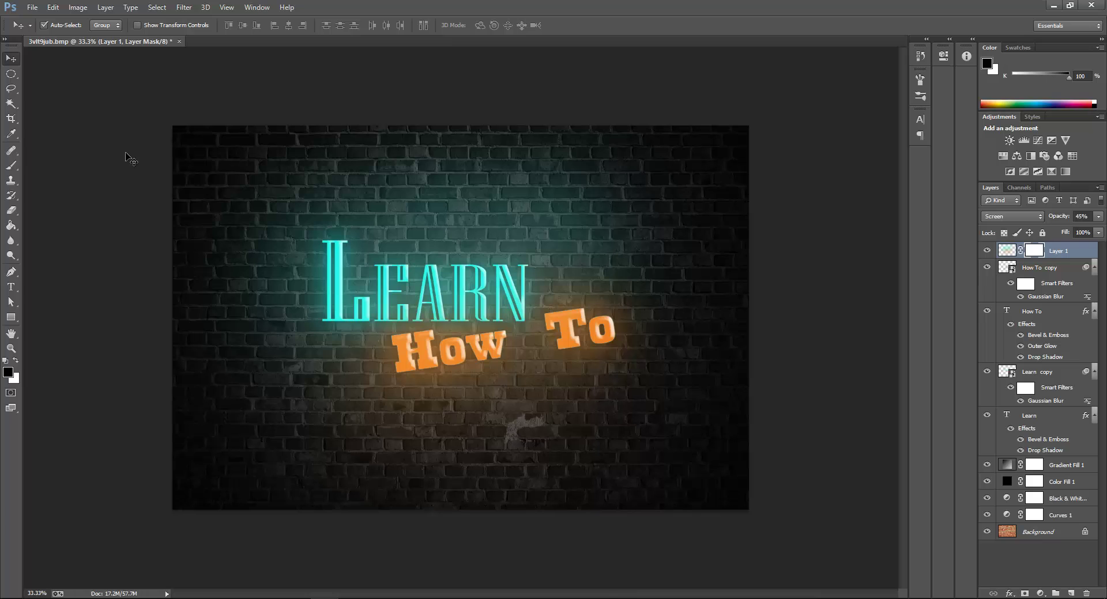